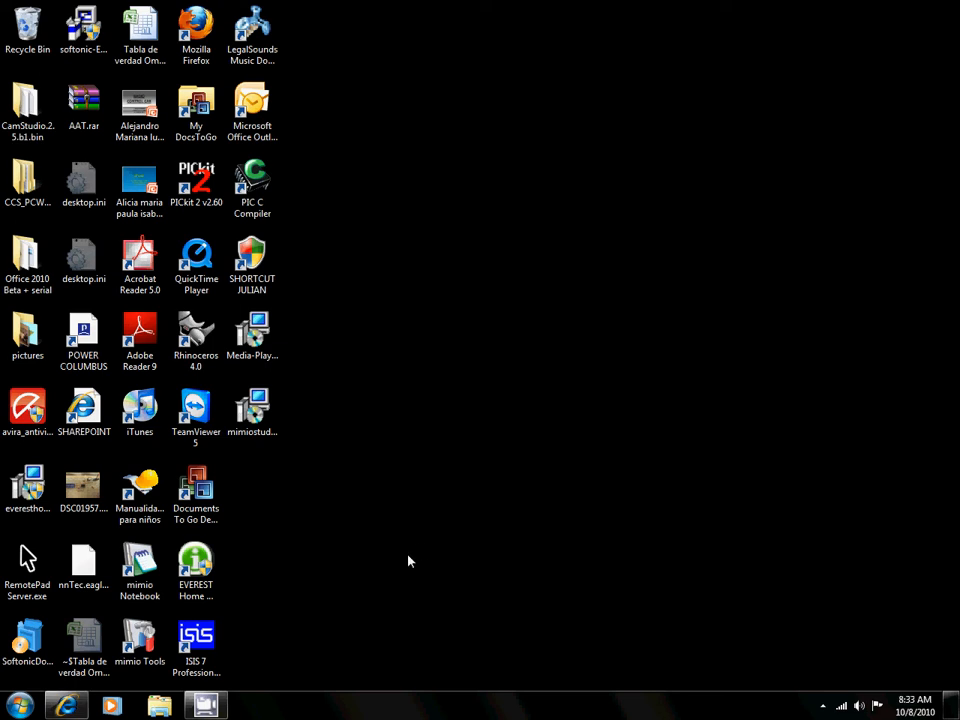
# Launch Rhinoceros 4.0 and open a new model from a startup template.
pyautogui.click(197, 336)
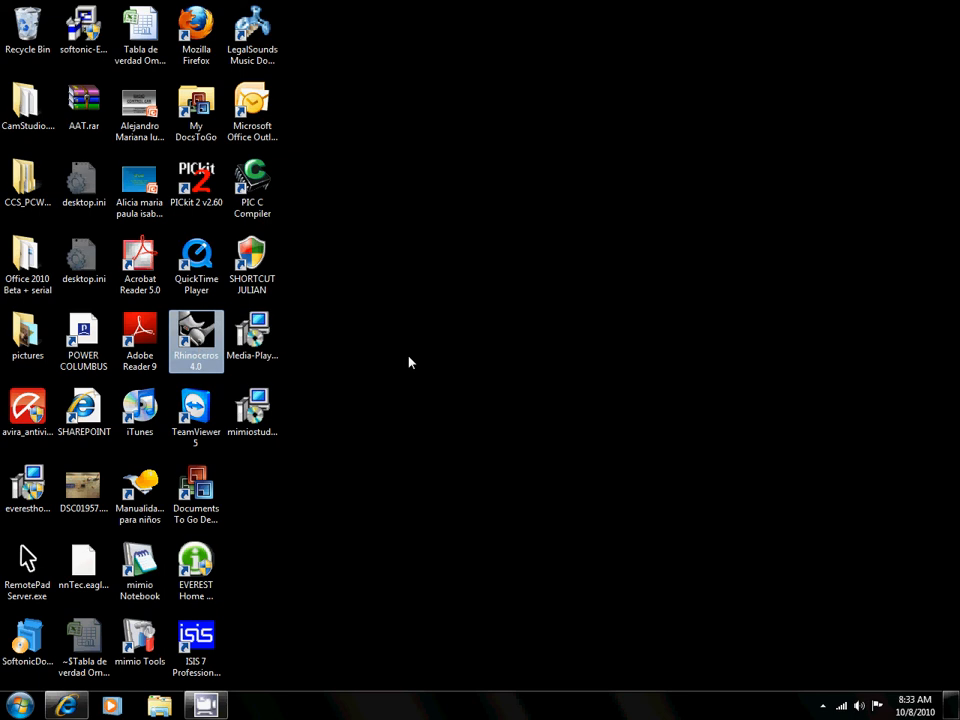
pyautogui.press('Return')
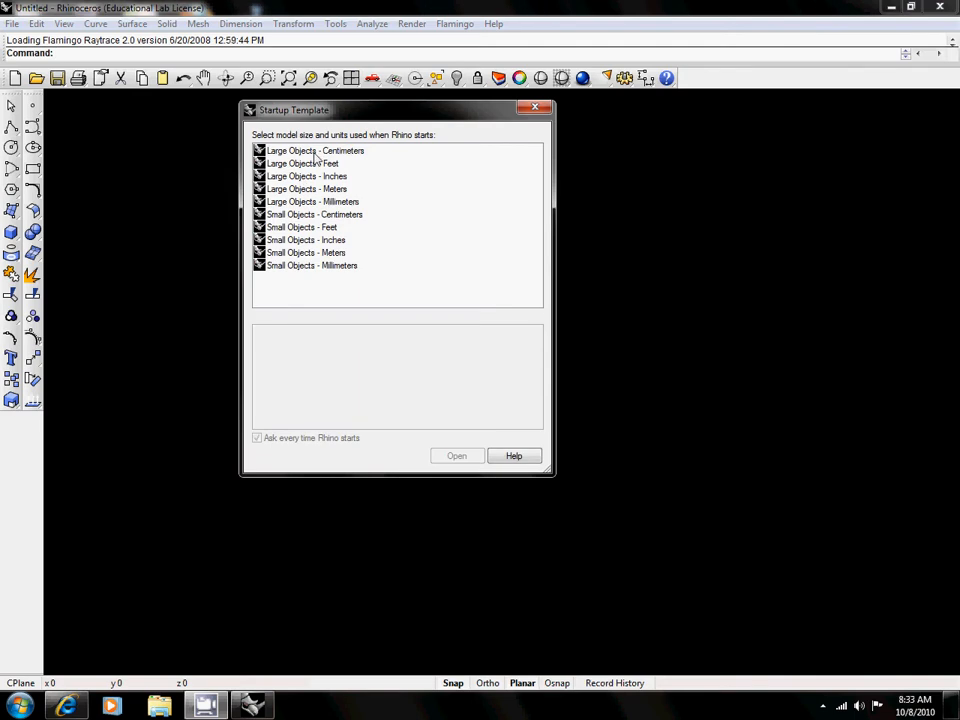
pyautogui.click(456, 456)
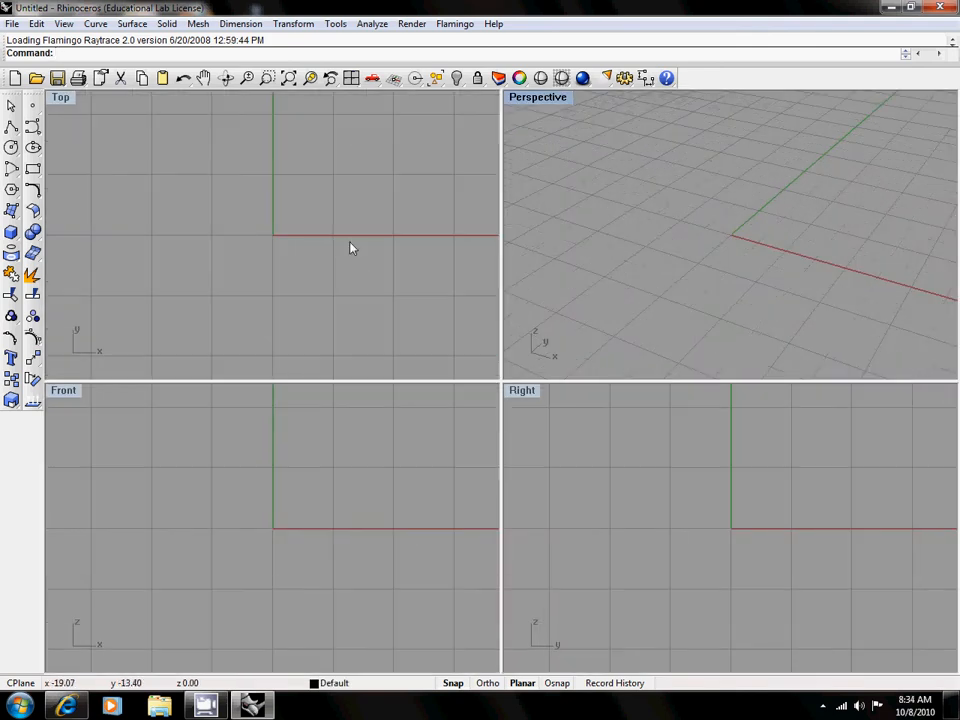
# Draw a circle with radius 20 centred on the origin in the Front view.
pyautogui.doubleClick(63, 390)
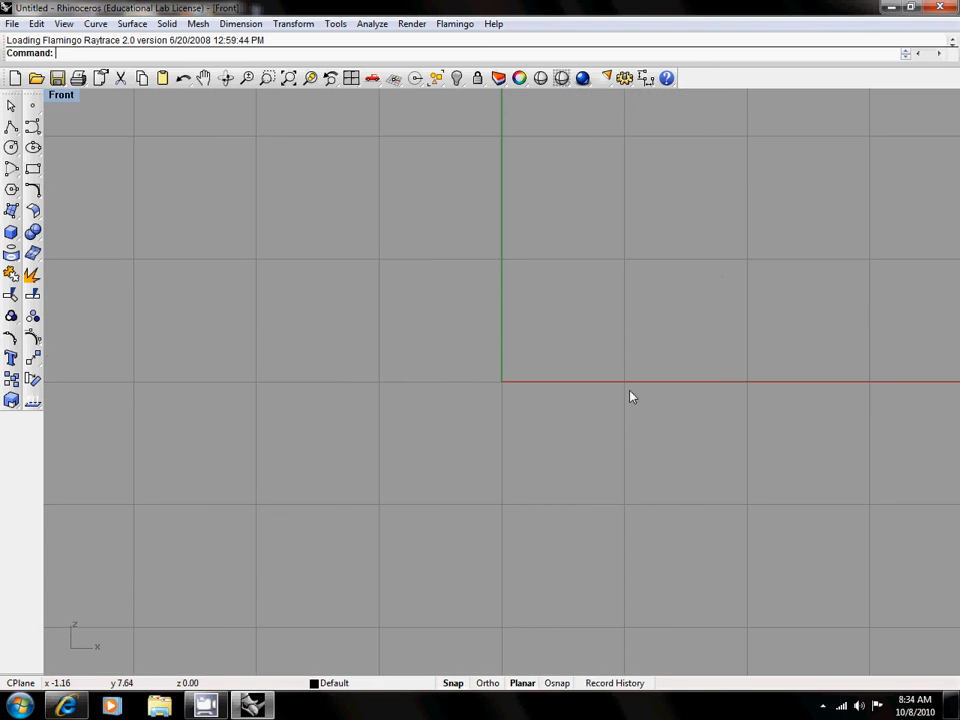
pyautogui.click(11, 147)
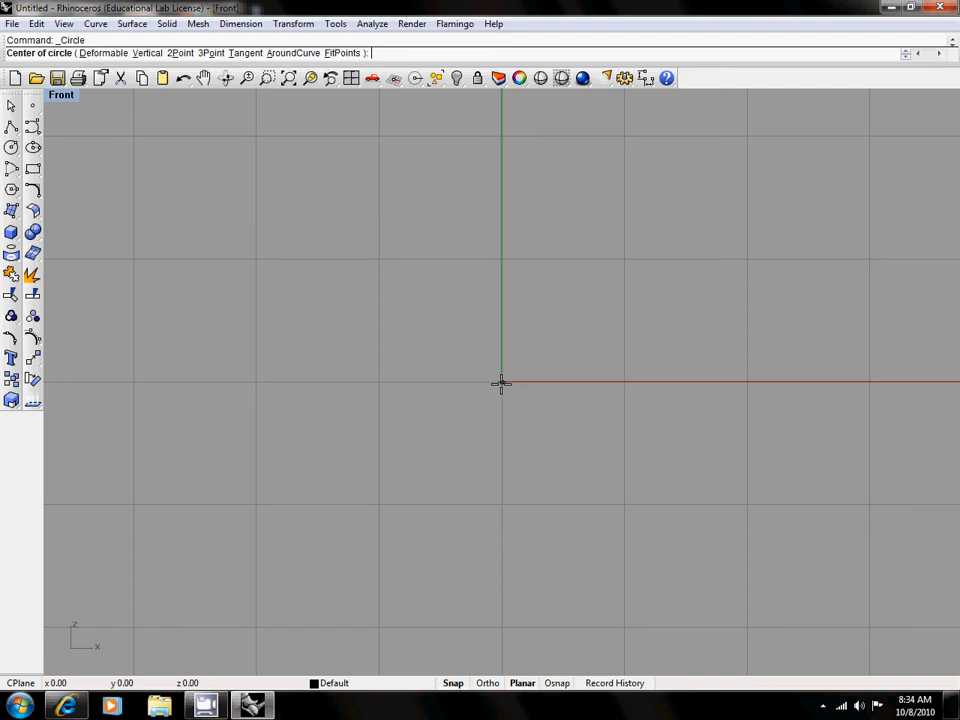
pyautogui.click(501, 382)
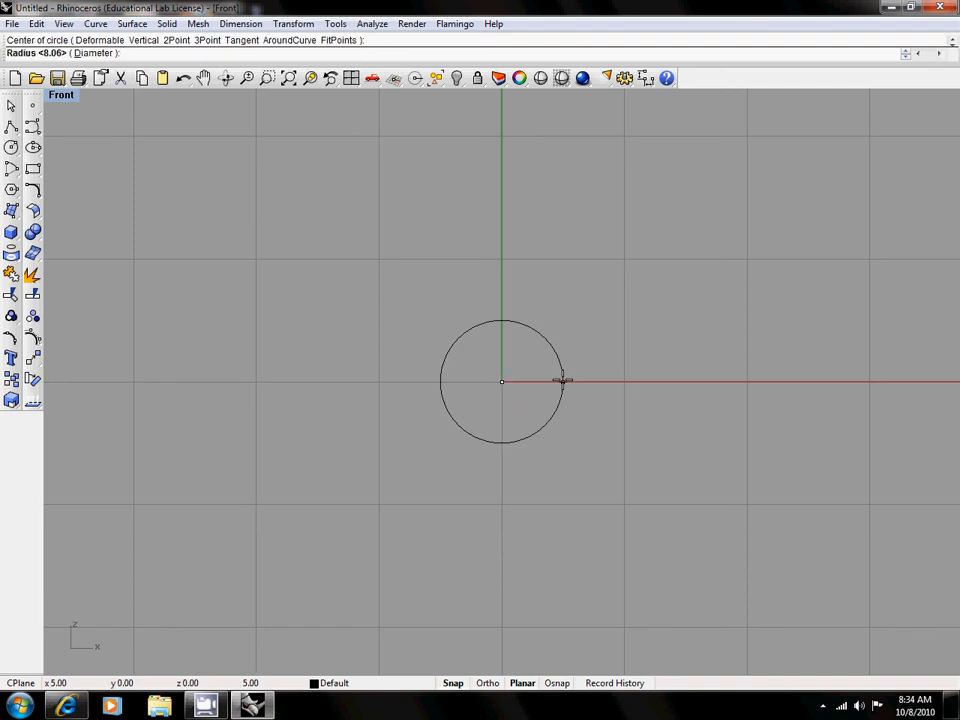
pyautogui.write('20')
pyautogui.press('Return')
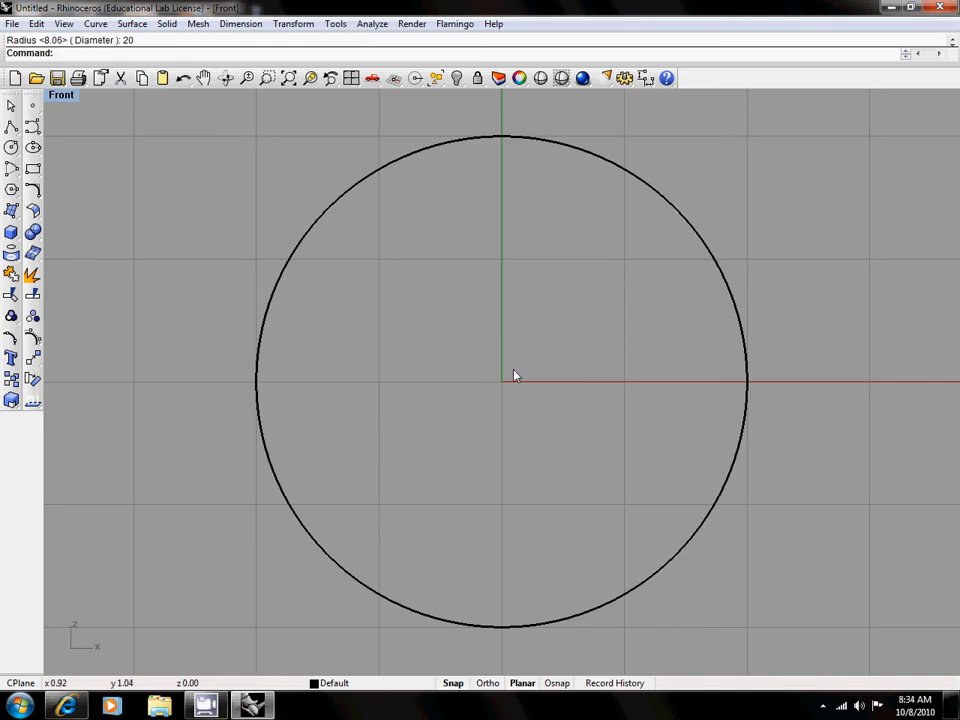
pyautogui.scroll(-1, 514, 375)
pyautogui.scroll(1, 514, 375)
# Offset the circle inward by a distance of 2.
pyautogui.click(132, 24)
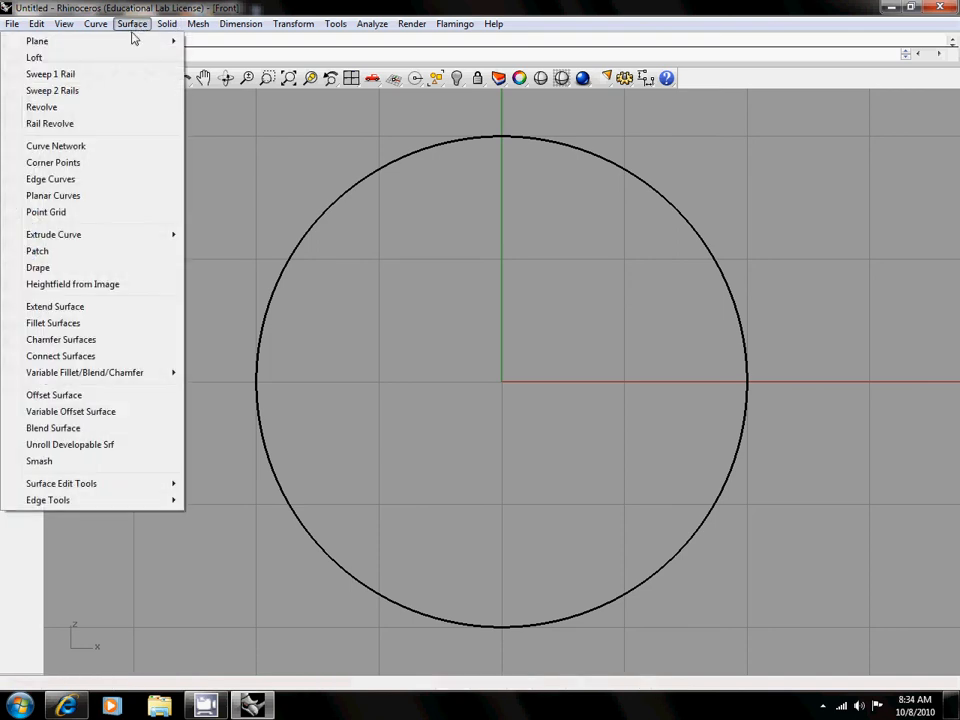
pyautogui.moveTo(101, 34)
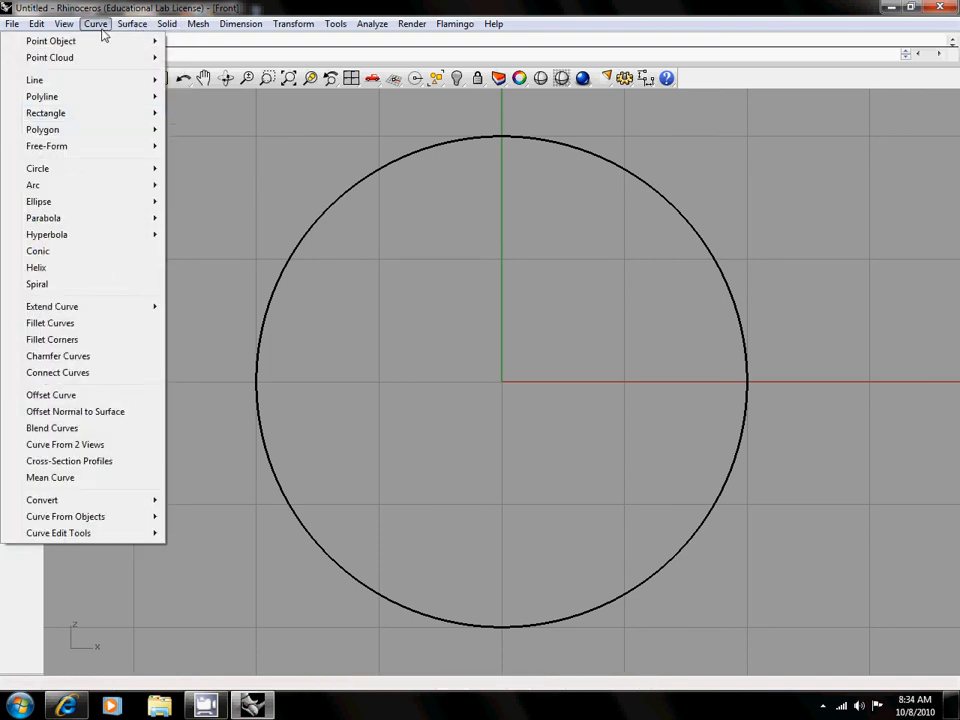
pyautogui.click(73, 397)
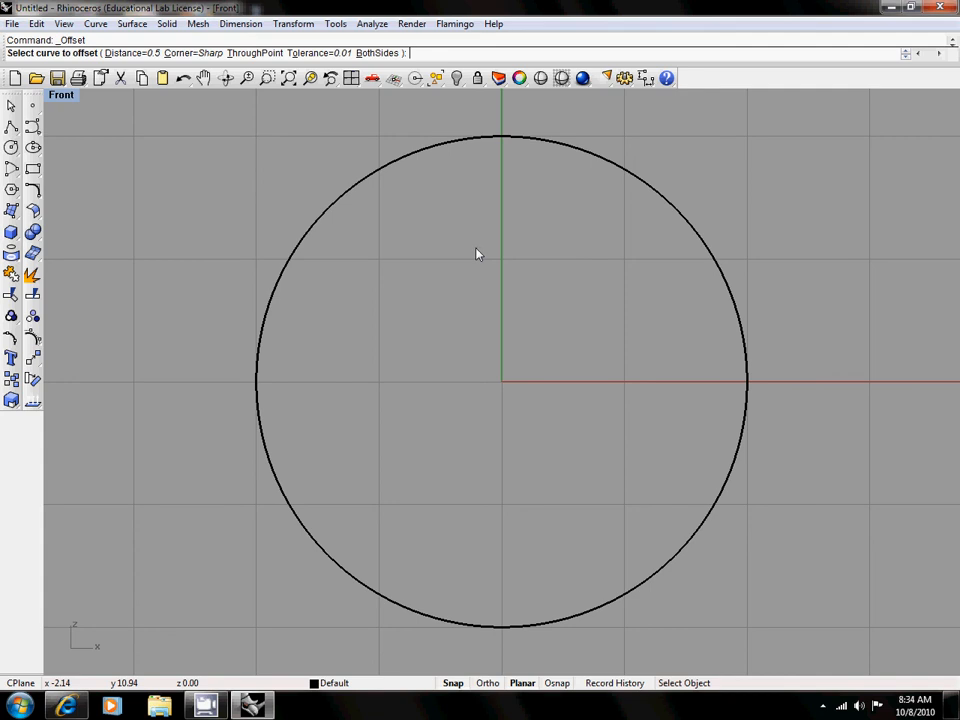
pyautogui.write('2')
pyautogui.press('Return')
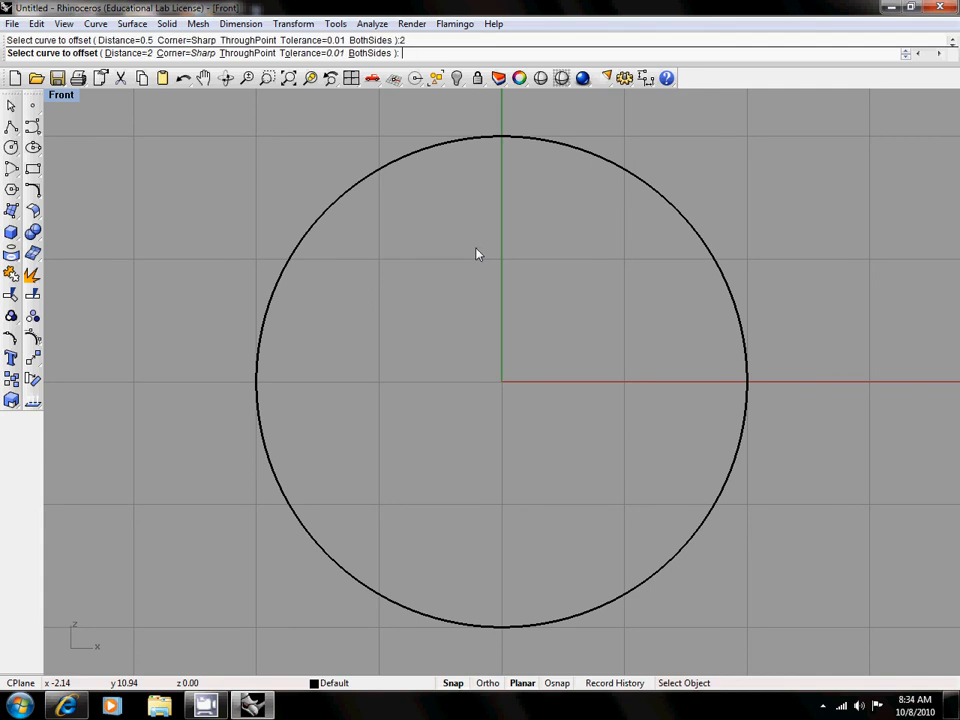
pyautogui.click(364, 182)
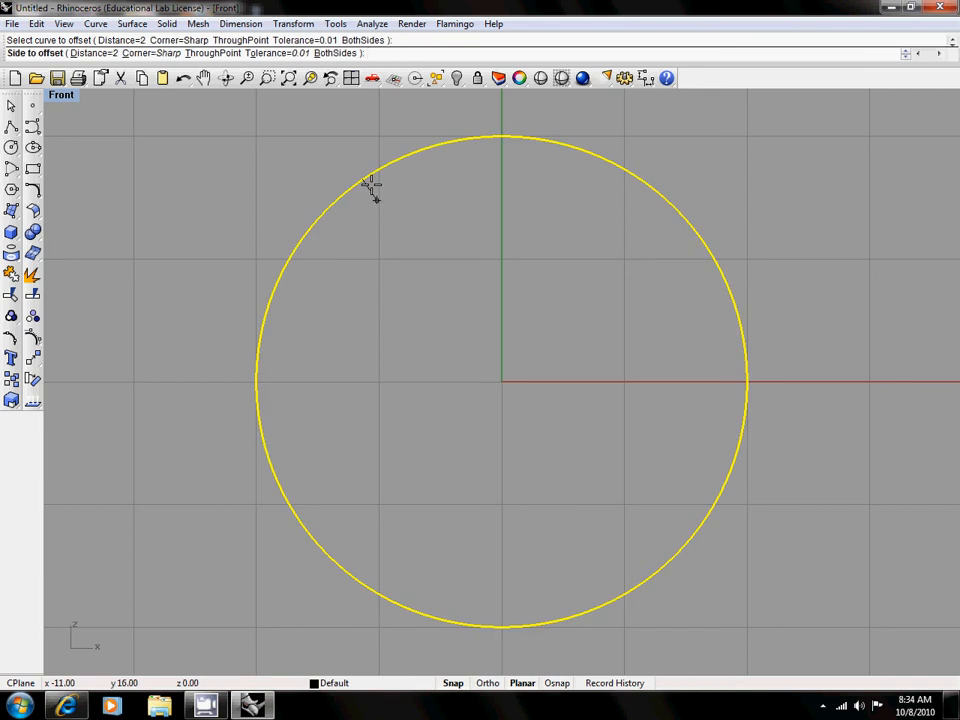
pyautogui.write('2')
pyautogui.press('Return')
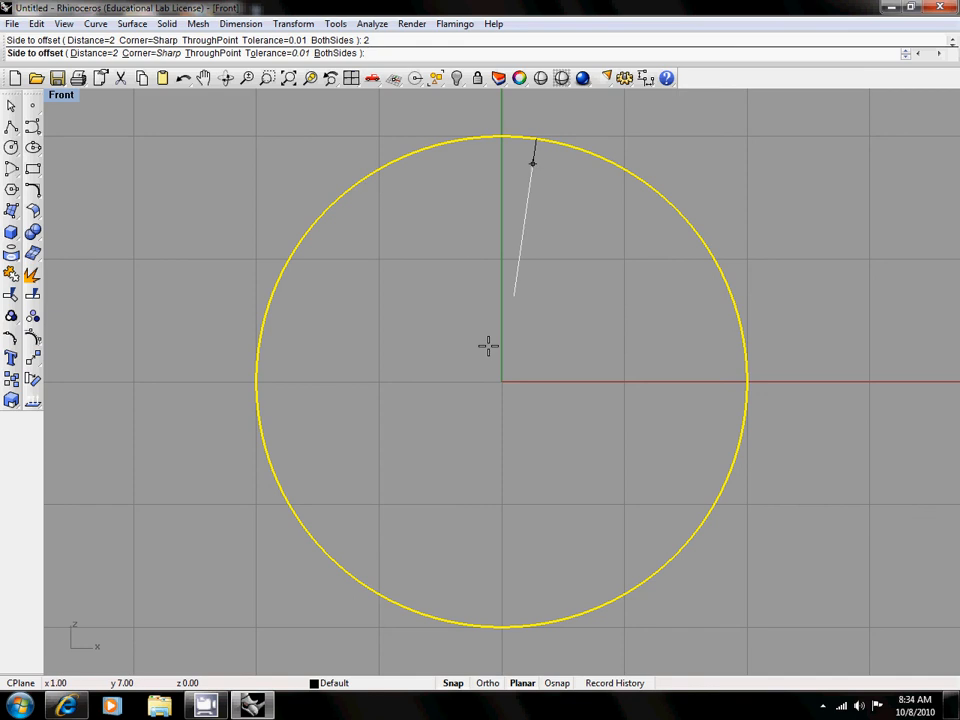
pyautogui.click(490, 340)
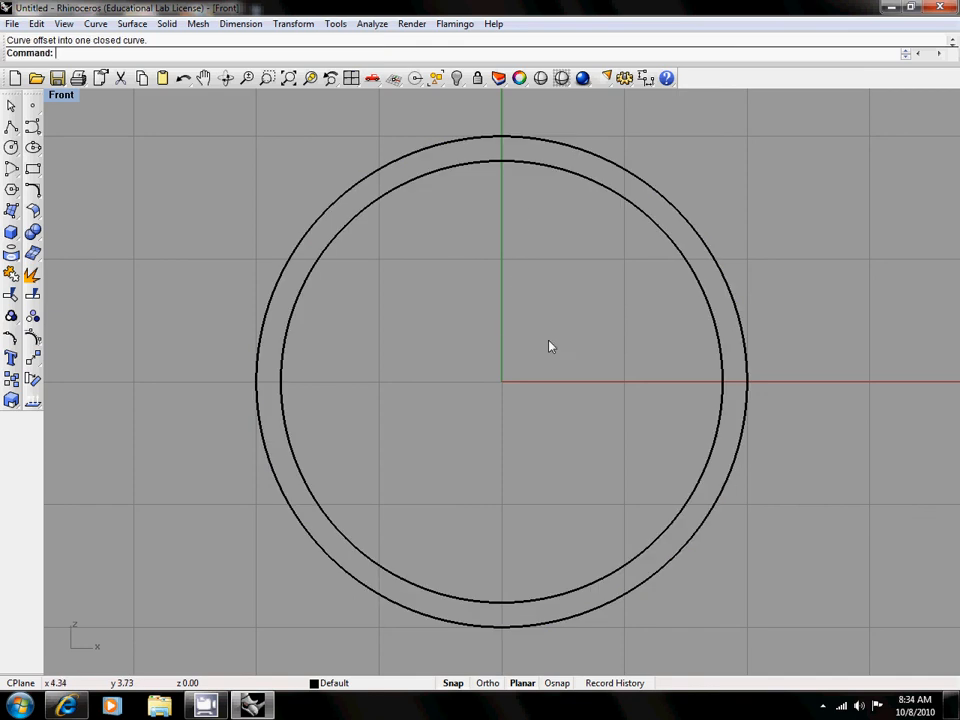
# Move the inner circle about 2 units along the positive Y axis in the Right view.
pyautogui.moveTo(543, 352); pyautogui.dragTo(528, 357, button='right')
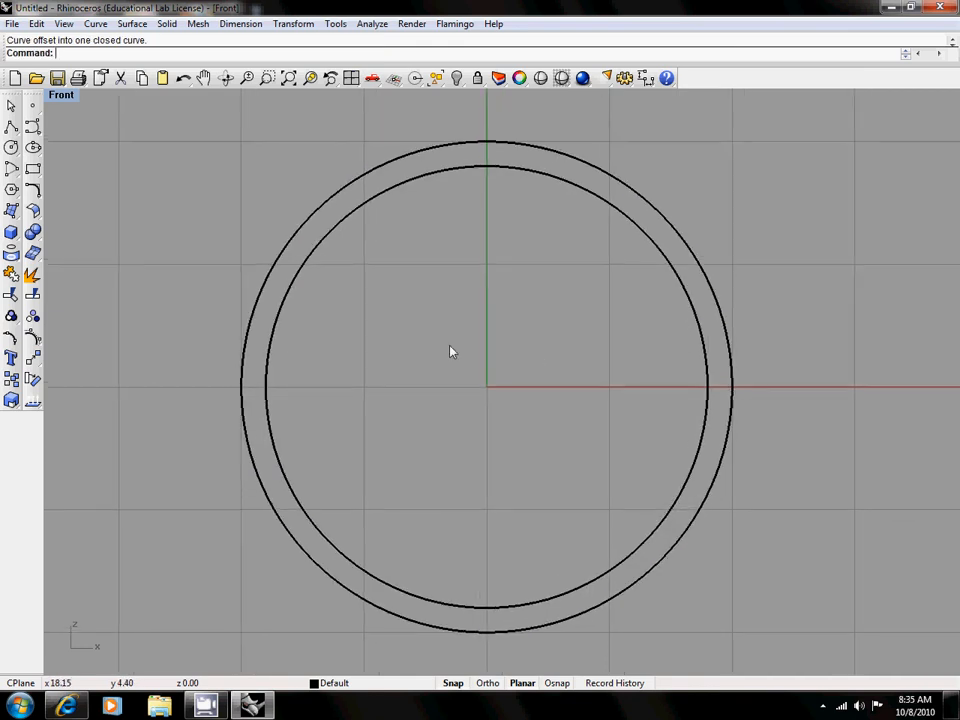
pyautogui.doubleClick(61, 96)
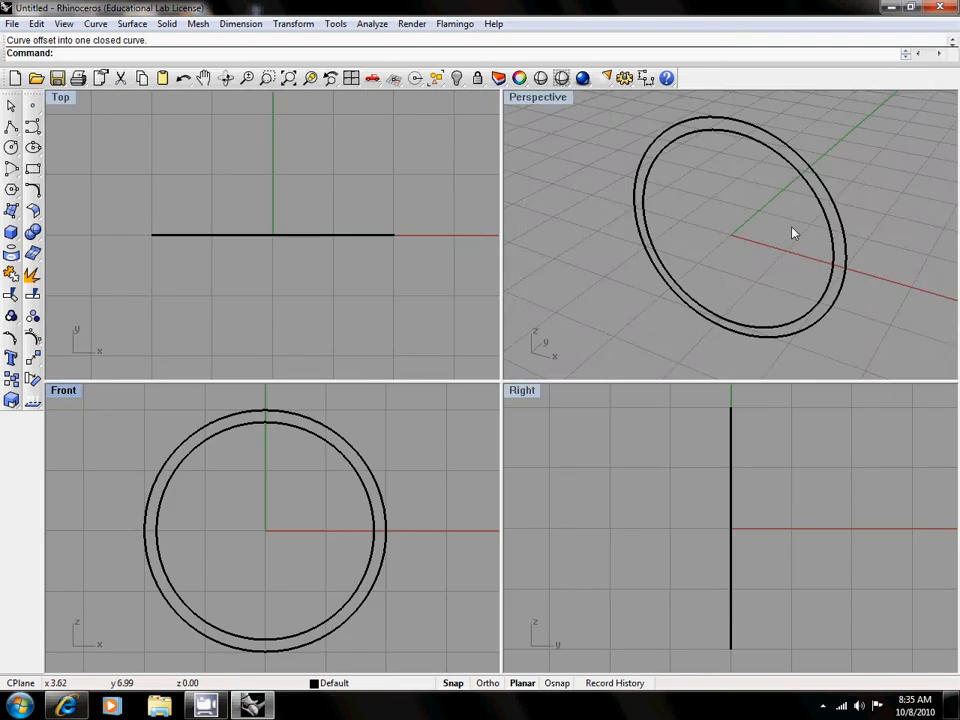
pyautogui.moveTo(793, 231); pyautogui.dragTo(736, 228, button='right')
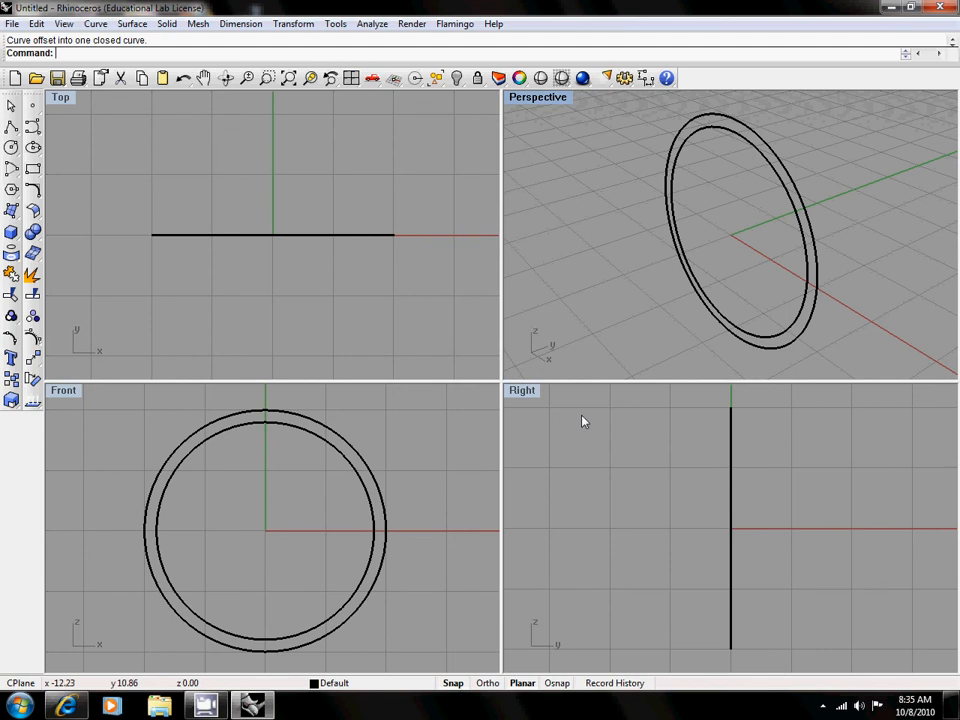
pyautogui.click(323, 628)
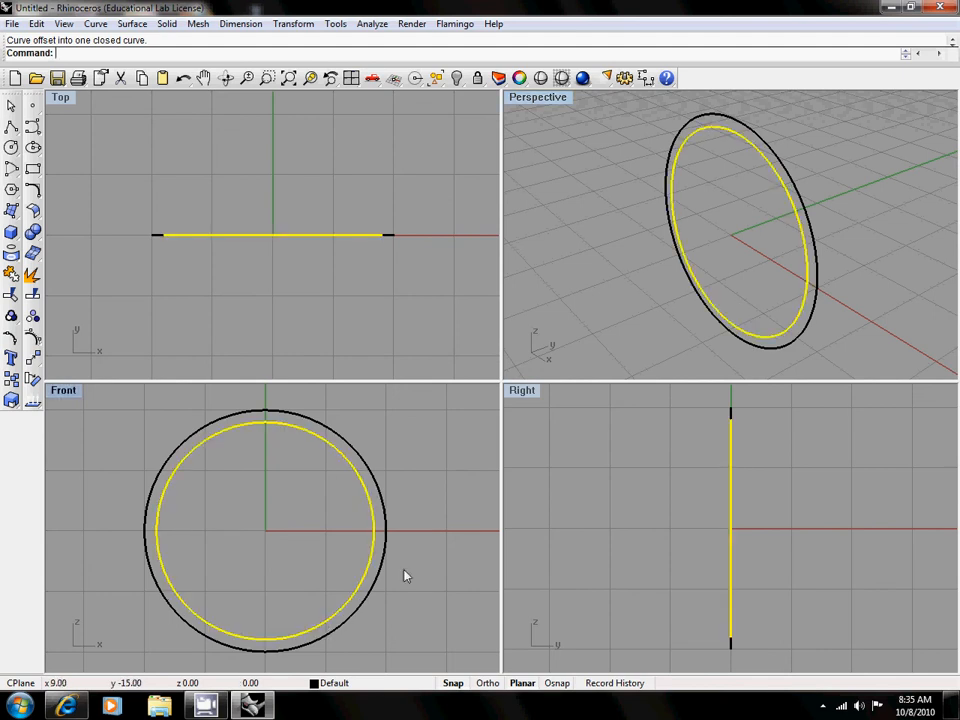
pyautogui.doubleClick(522, 391)
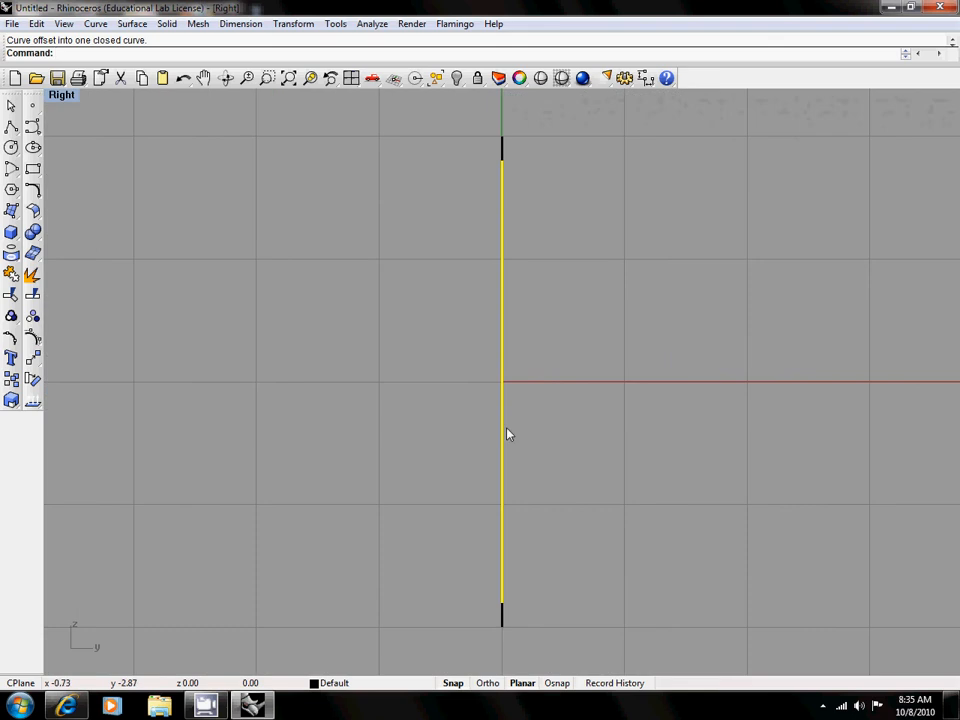
pyautogui.moveTo(505, 435); pyautogui.dragTo(530, 434)
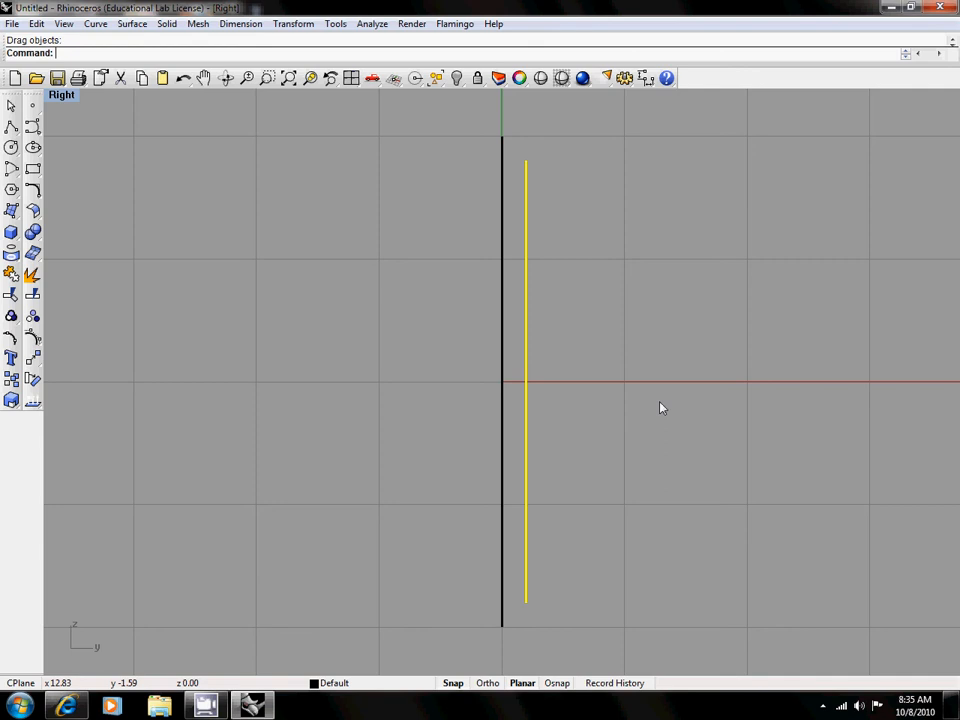
pyautogui.doubleClick(60, 95)
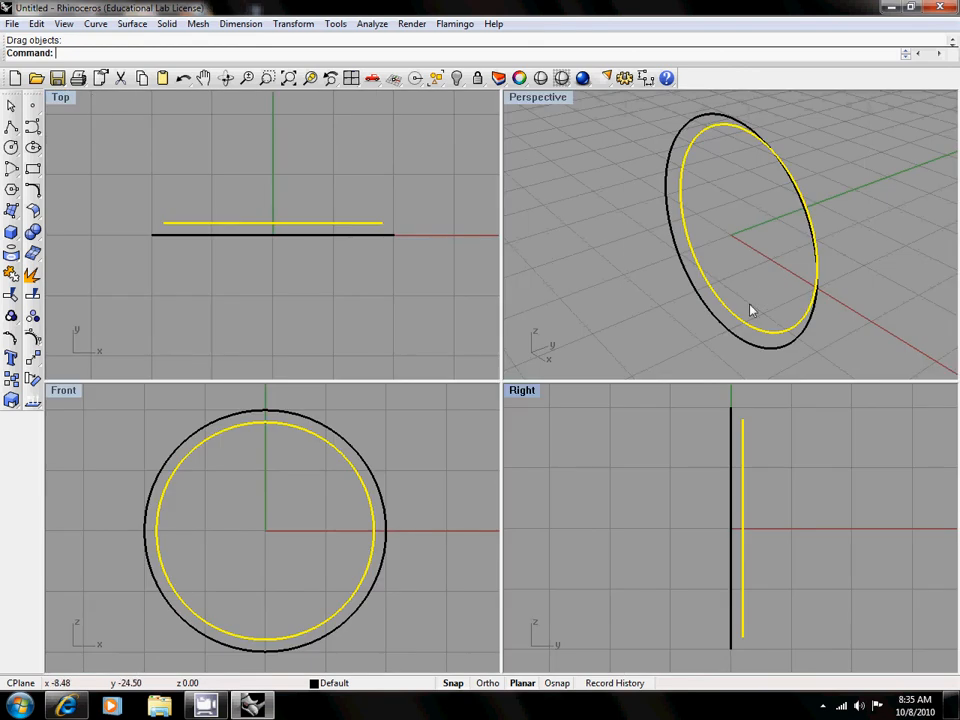
pyautogui.moveTo(752, 311)
pyautogui.mouseDown(button='right')
pyautogui.moveTo(602, 281)
pyautogui.moveTo(744, 300)
pyautogui.moveTo(745, 313)
pyautogui.moveTo(709, 289)
pyautogui.moveTo(699, 294)
pyautogui.moveTo(750, 297)
pyautogui.mouseUp(button='right')
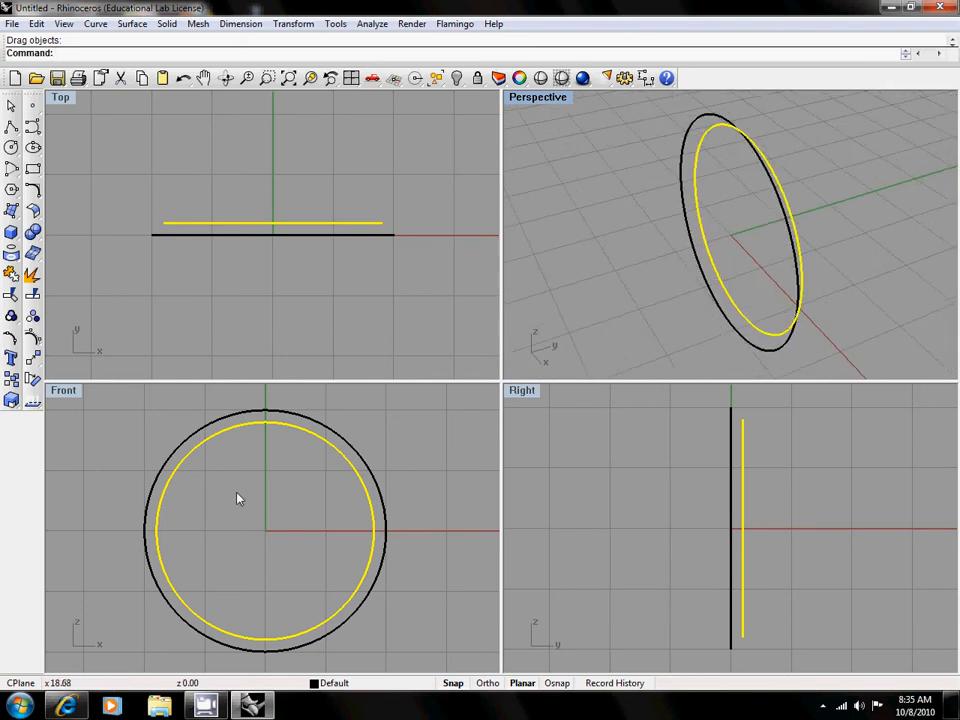
# Enable the Near object snap and deselect the inner circle.
pyautogui.scroll(5, 731, 422)
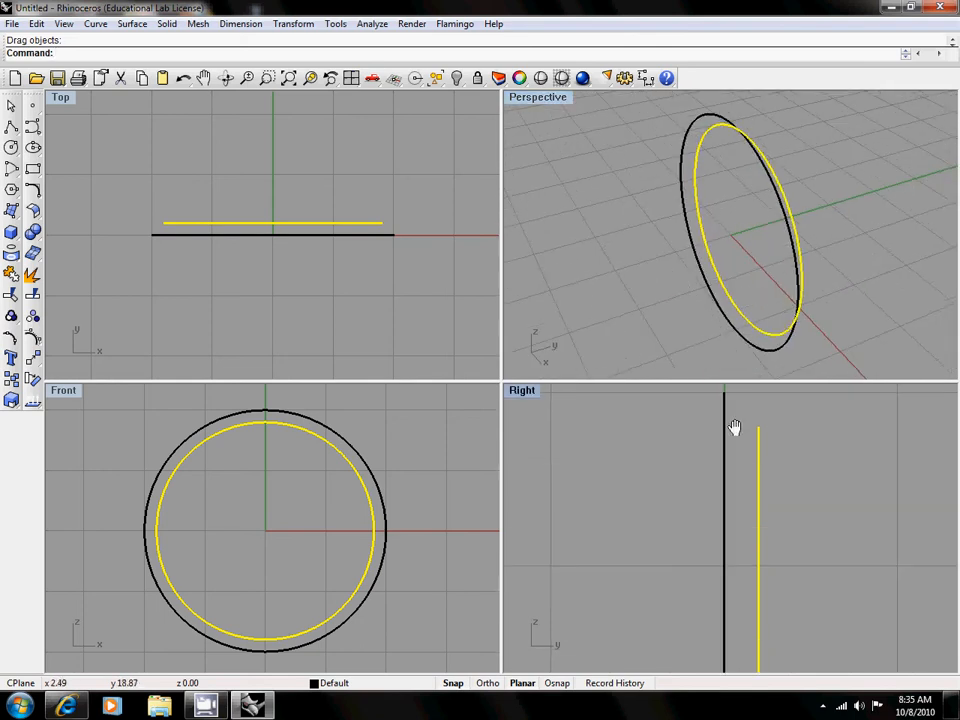
pyautogui.scroll(4, 703, 450)
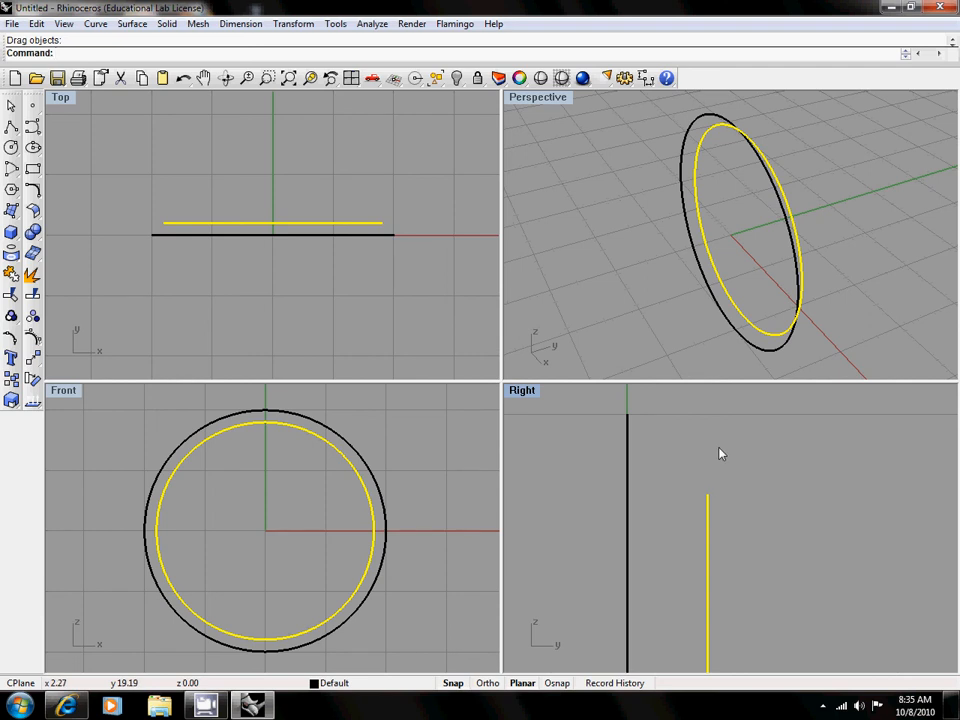
pyautogui.click(557, 683)
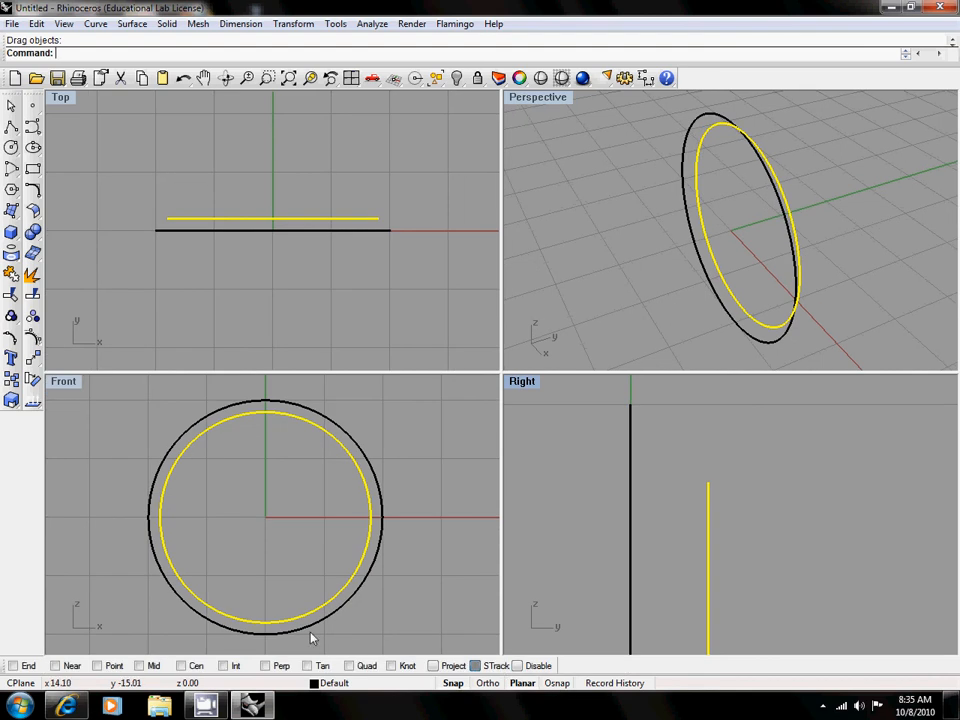
pyautogui.click(56, 668)
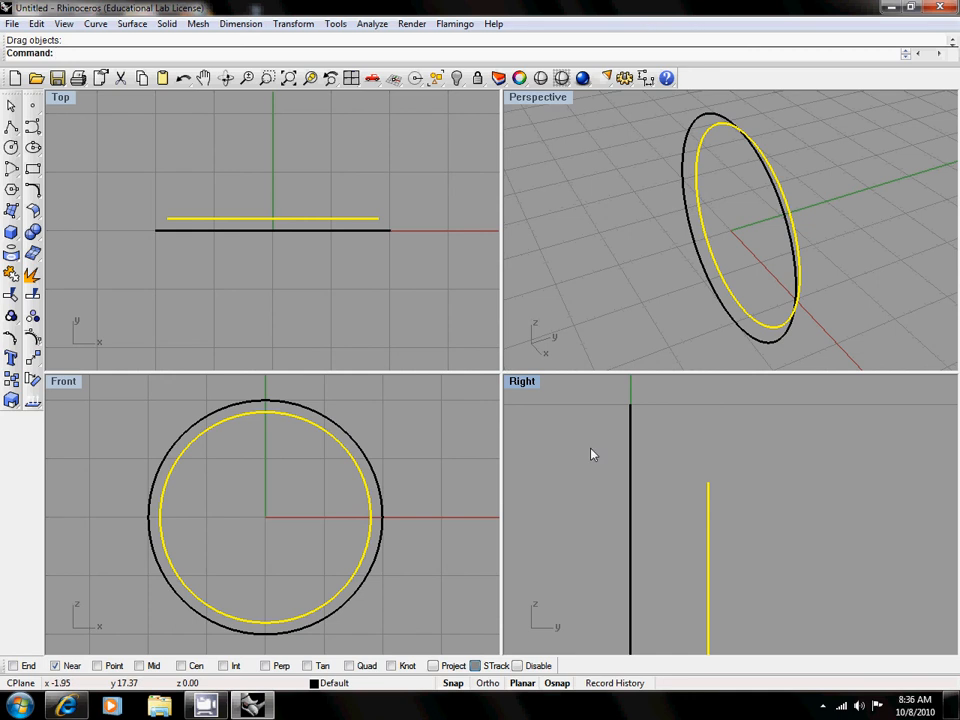
pyautogui.click(681, 541)
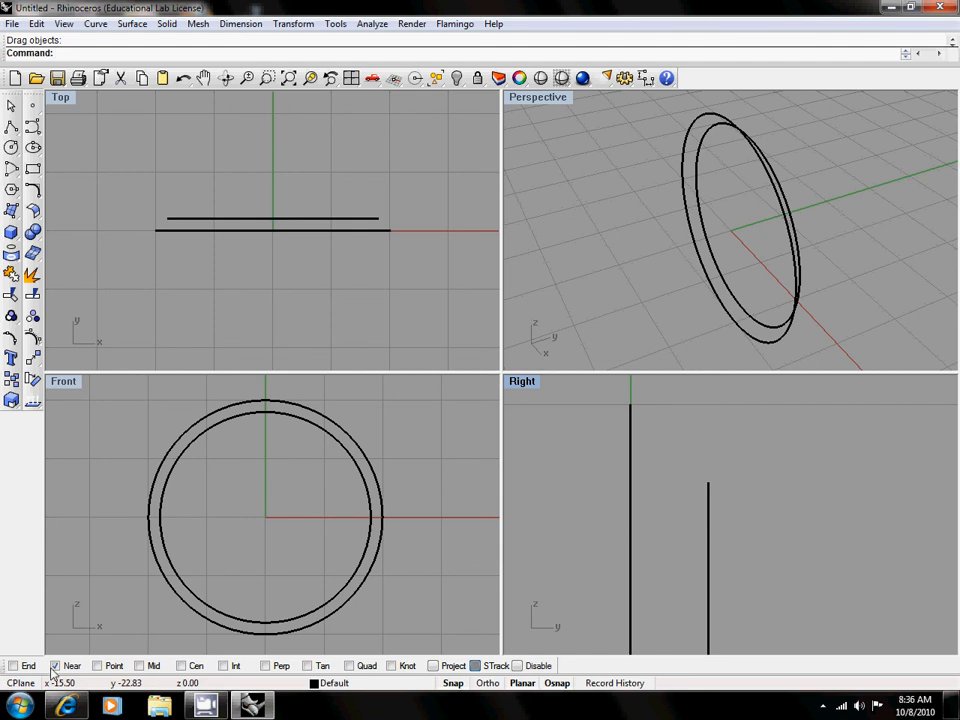
# Draw a degree 3 S-shaped control-point curve in the Right view from the outer circle's top to the inner circle's top.
pyautogui.click(33, 130)
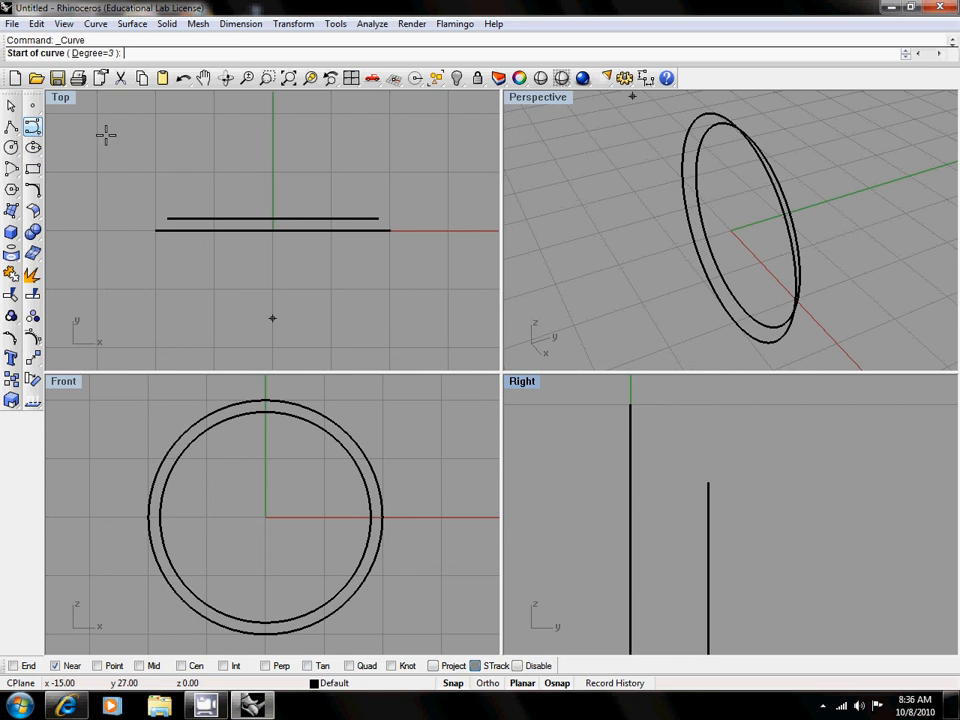
pyautogui.click(632, 400)
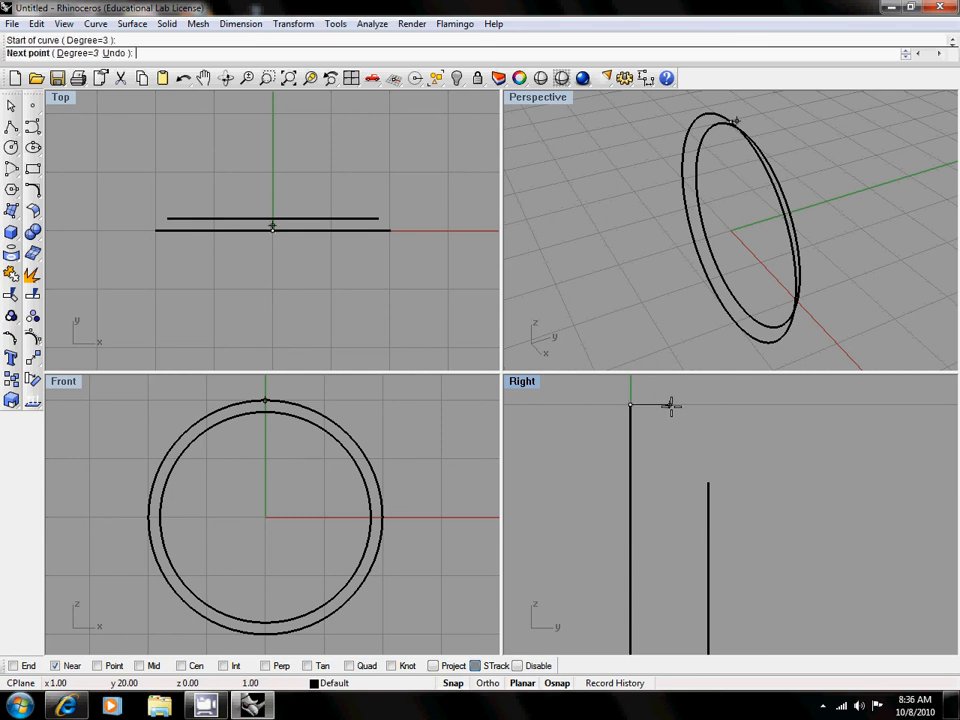
pyautogui.click(669, 405)
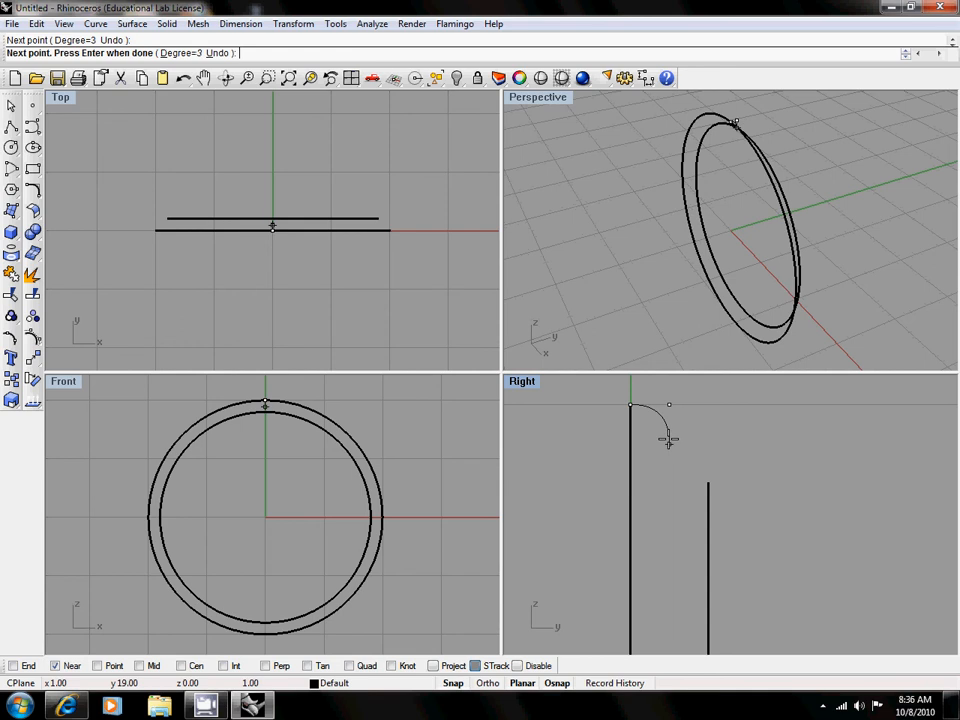
pyautogui.click(669, 443)
pyautogui.click(669, 481)
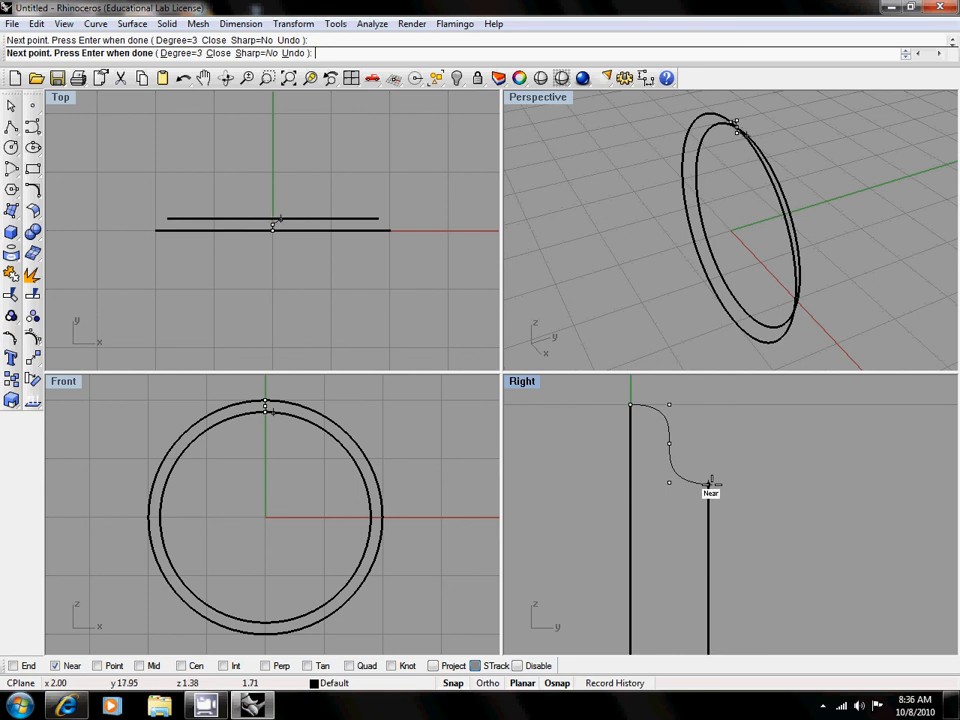
pyautogui.click(708, 482)
pyautogui.press('Return')
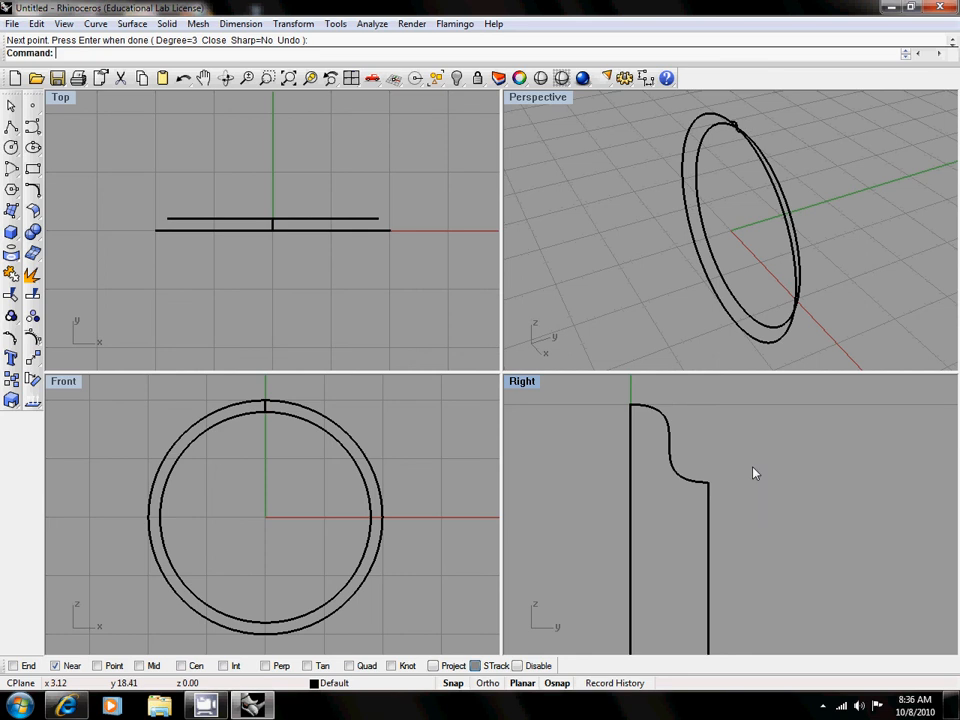
# Examine how the S-shaped curve meets both circles in the Right and Perspective views.
pyautogui.scroll(-2, 709, 435)
pyautogui.scroll(8, 722, 476)
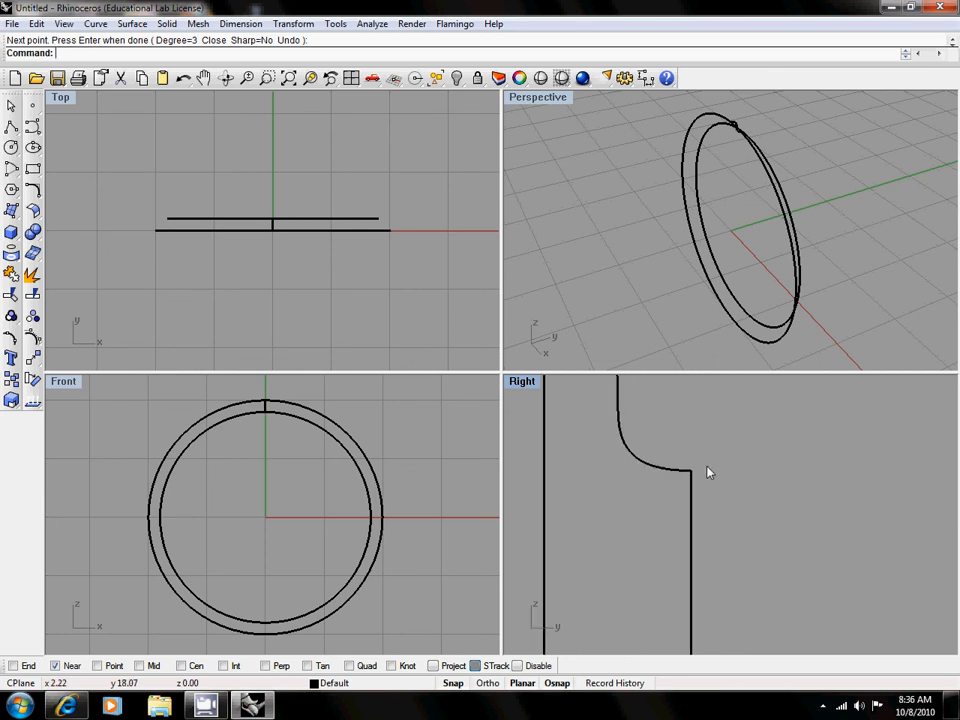
pyautogui.scroll(-4, 708, 469)
pyautogui.moveTo(687, 440); pyautogui.dragTo(717, 492, button='right')
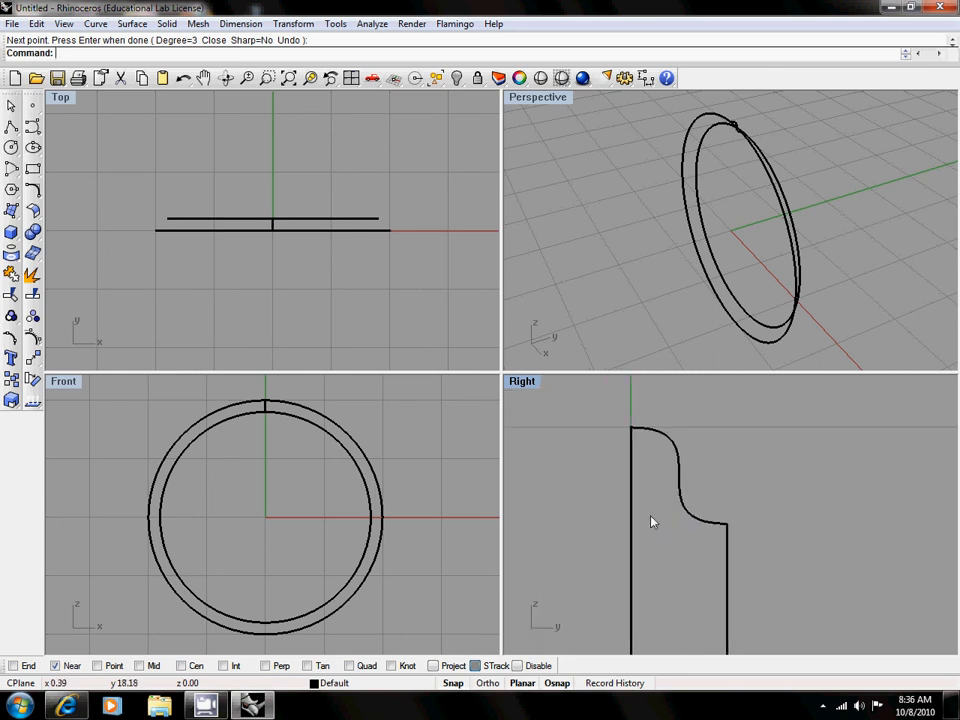
pyautogui.scroll(-2, 651, 521)
pyautogui.moveTo(758, 226); pyautogui.dragTo(731, 210, button='right')
pyautogui.moveTo(793, 235); pyautogui.dragTo(816, 249, button='right')
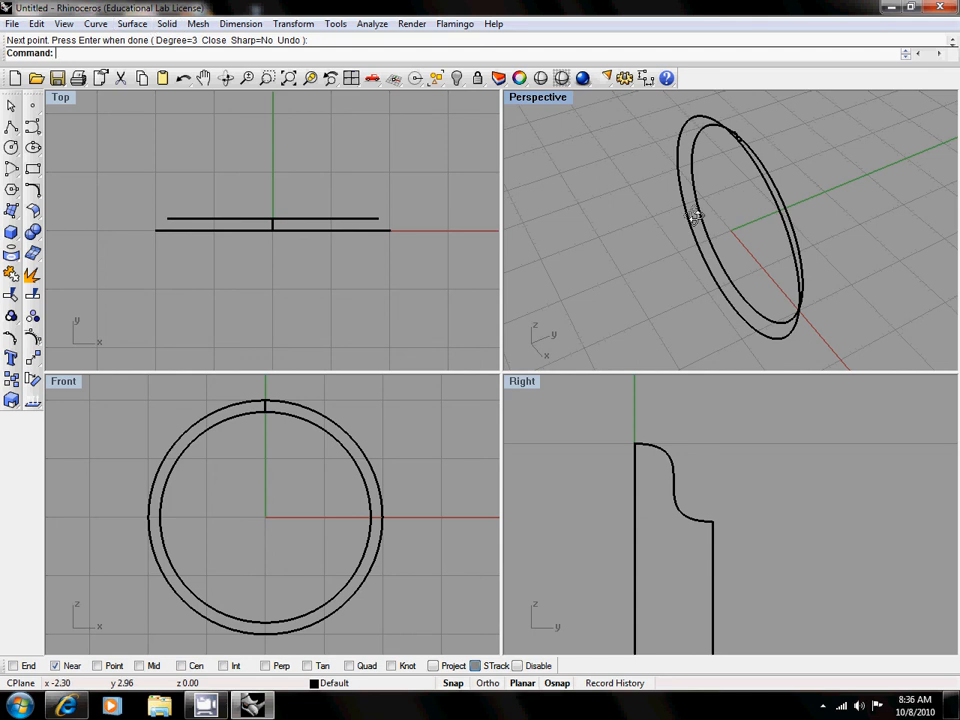
# Set up a two-rail sweep with the outer circle as first rail, inner circle as second rail, and S-shaped curve as cross section.
pyautogui.moveTo(521, 162); pyautogui.dragTo(720, 222, button='right')
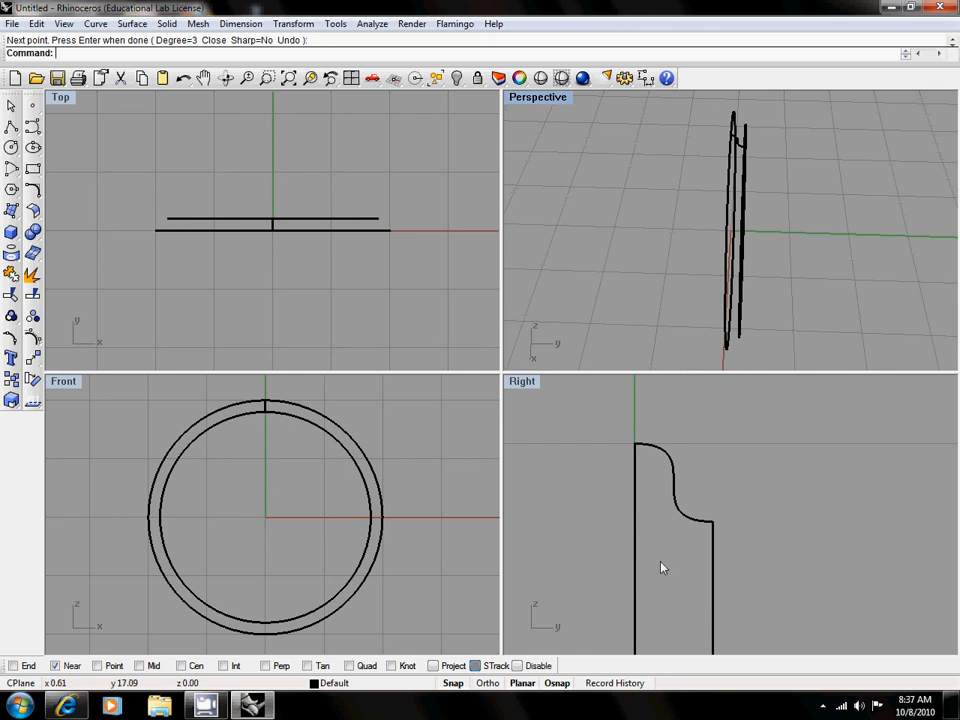
pyautogui.moveTo(684, 283); pyautogui.dragTo(757, 300, button='right')
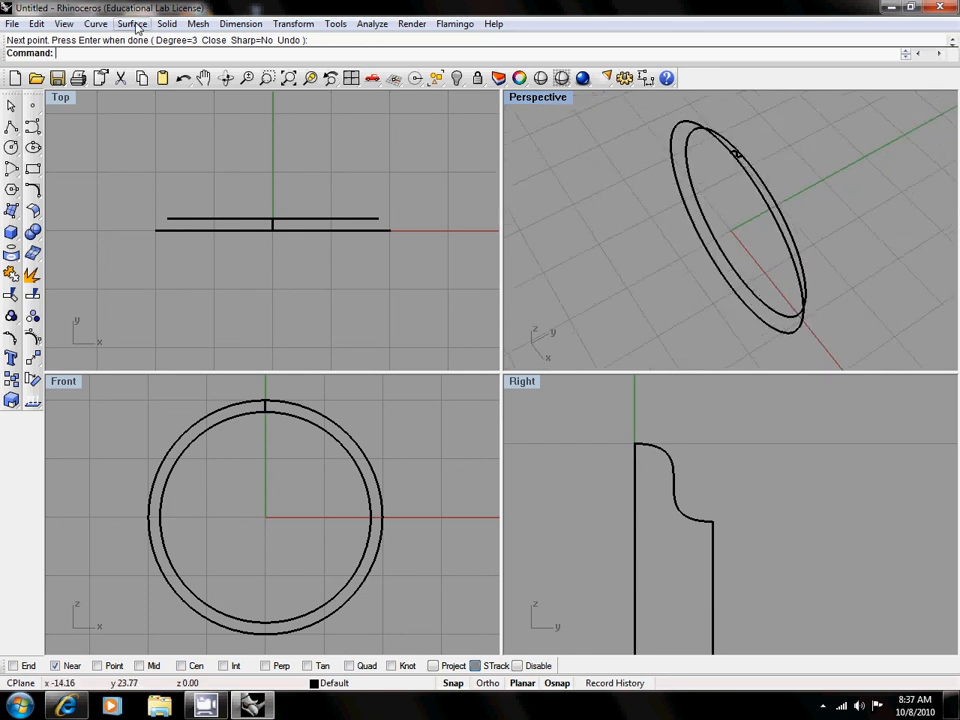
pyautogui.click(137, 25)
pyautogui.moveTo(96, 23)
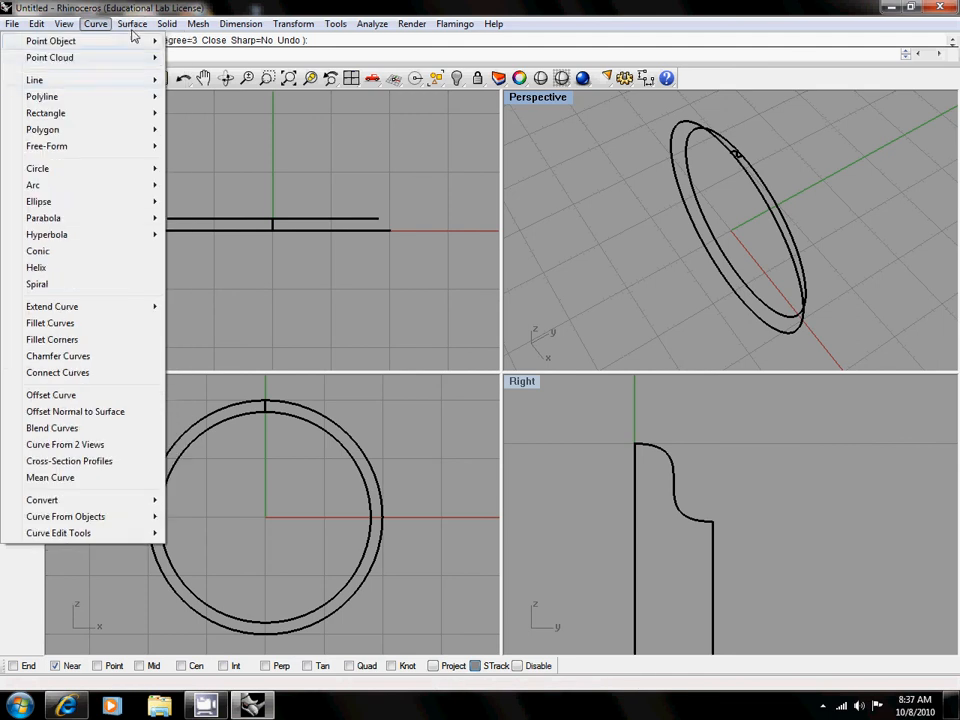
pyautogui.moveTo(132, 24)
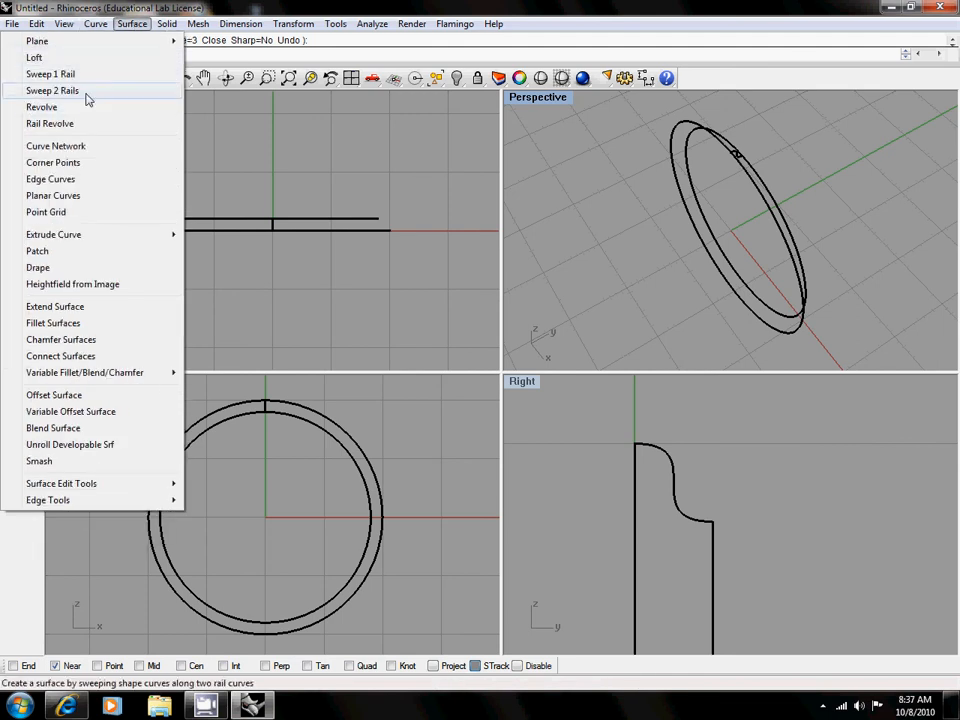
pyautogui.click(86, 94)
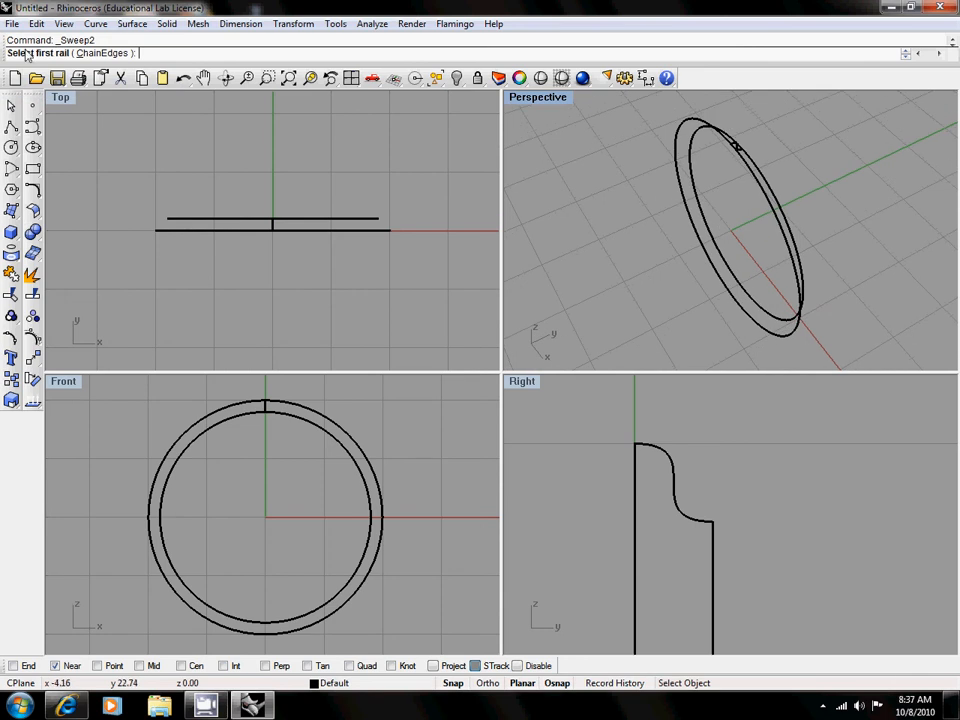
pyautogui.click(346, 437)
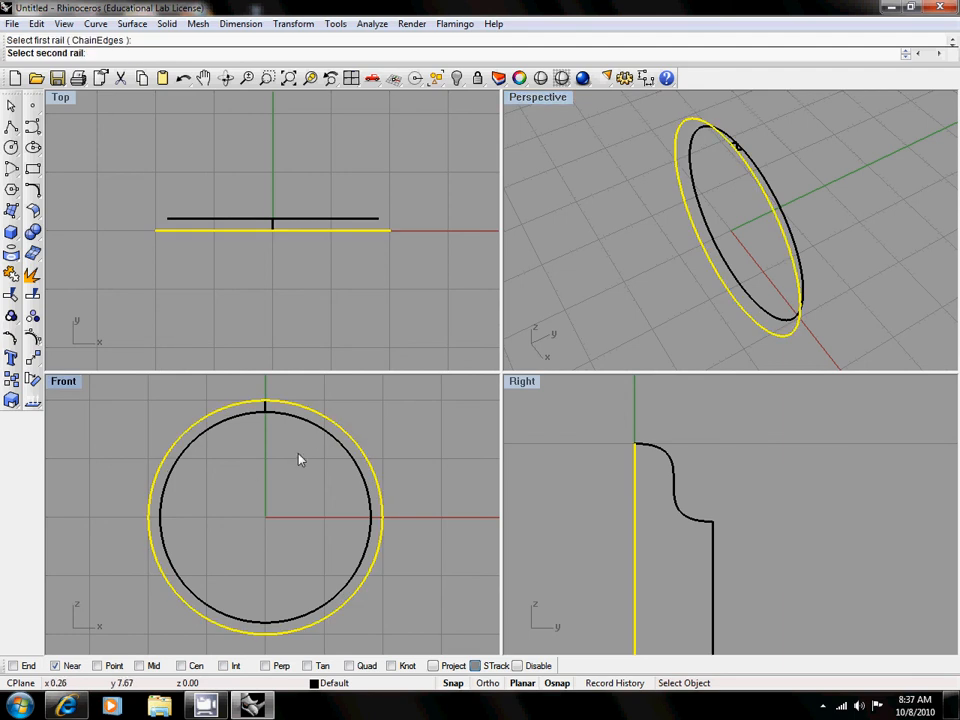
pyautogui.click(326, 433)
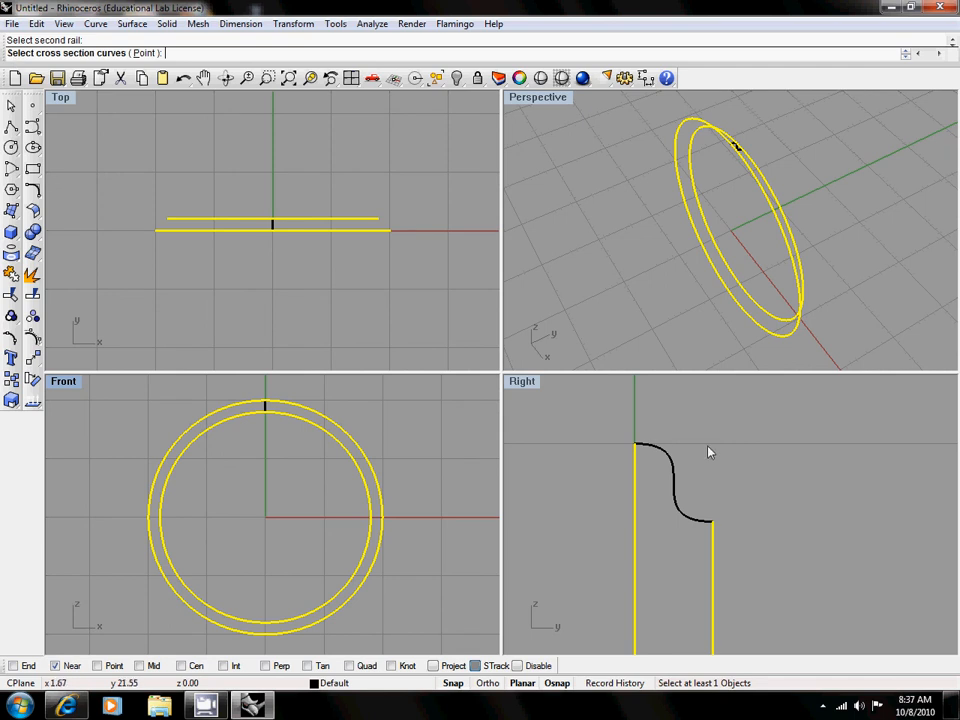
pyautogui.scroll(2, 679, 487)
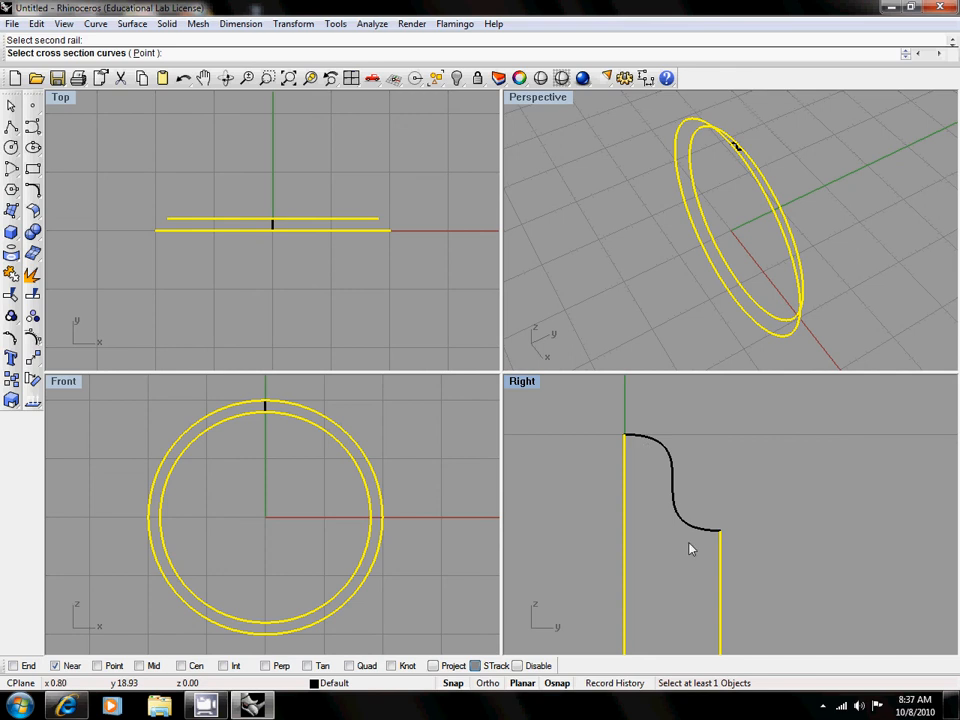
pyautogui.click(673, 483)
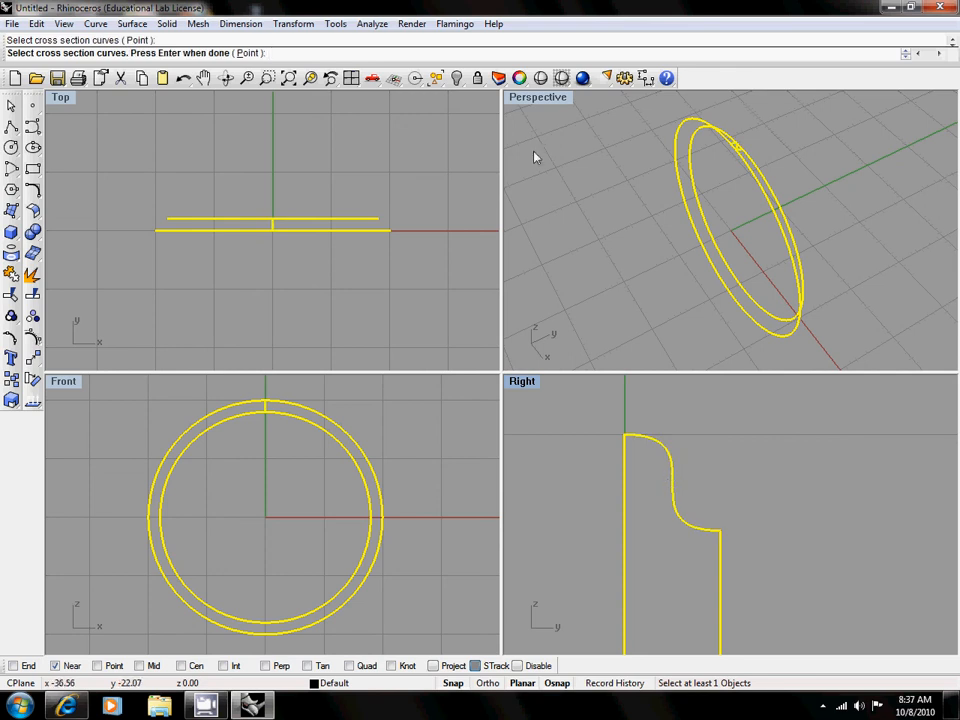
pyautogui.press('Return')
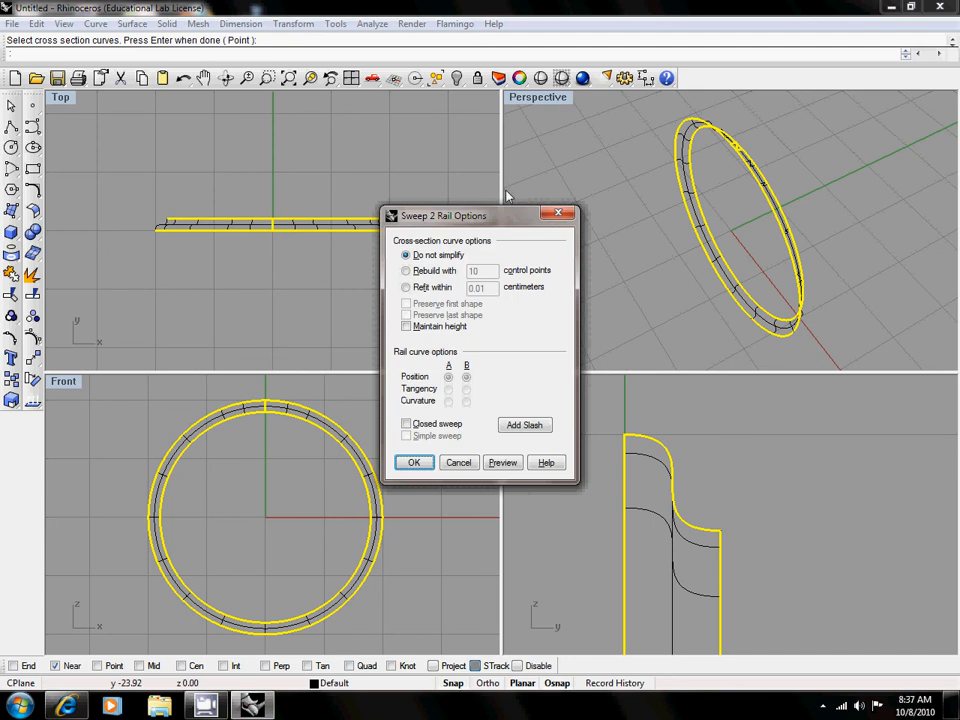
# Preview the two-rail sweep with the cross section not simplified, and create the ring surface.
pyautogui.moveTo(450, 215); pyautogui.dragTo(280, 135)
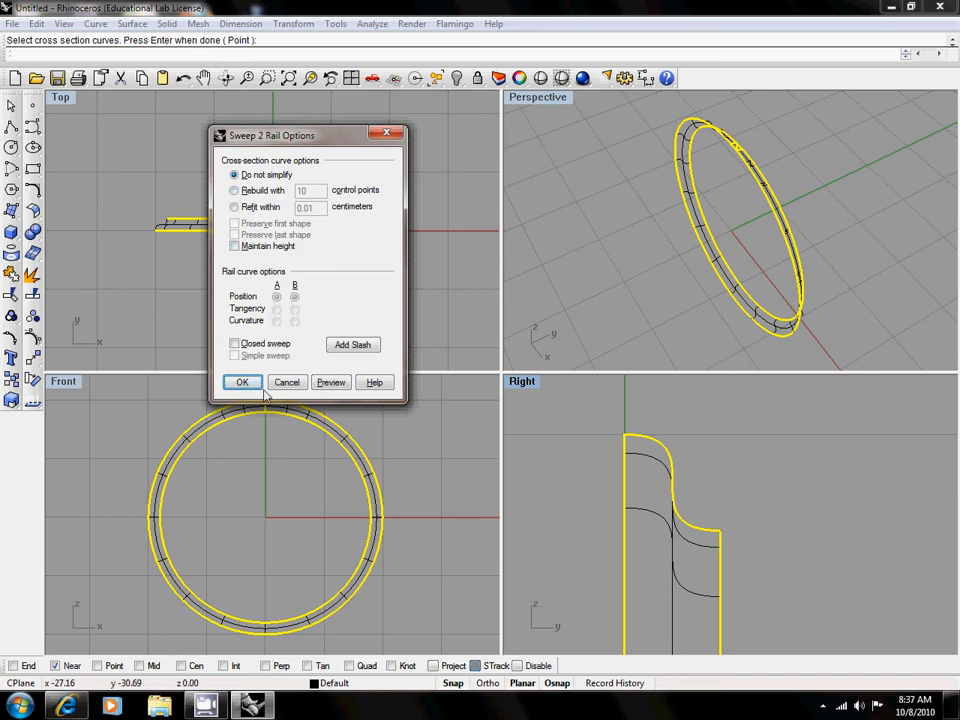
pyautogui.click(340, 384)
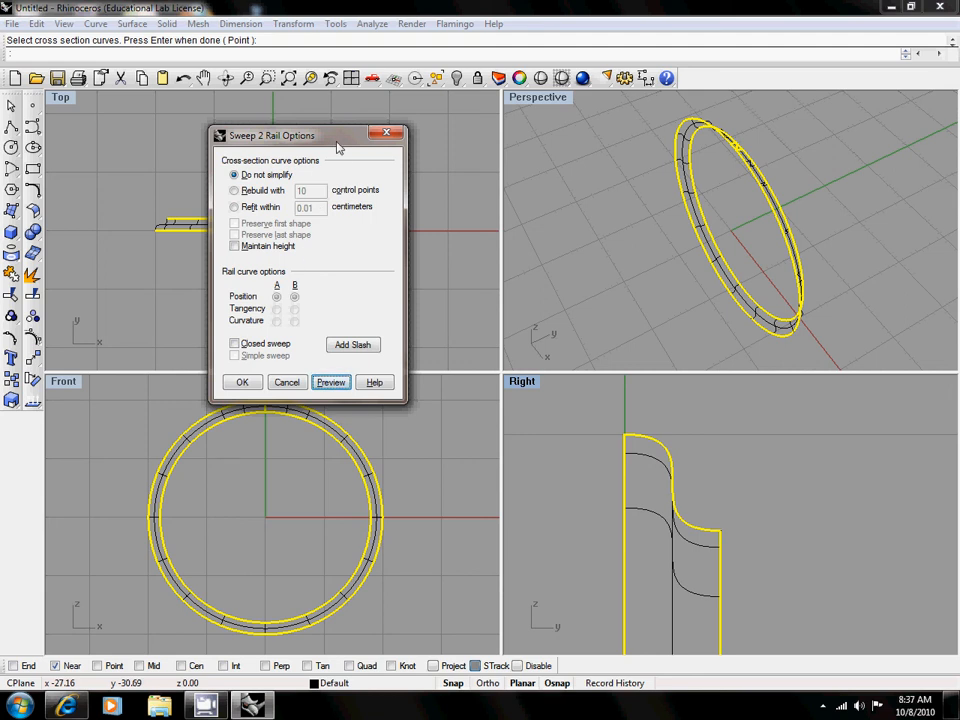
pyautogui.moveTo(337, 147); pyautogui.dragTo(313, 113)
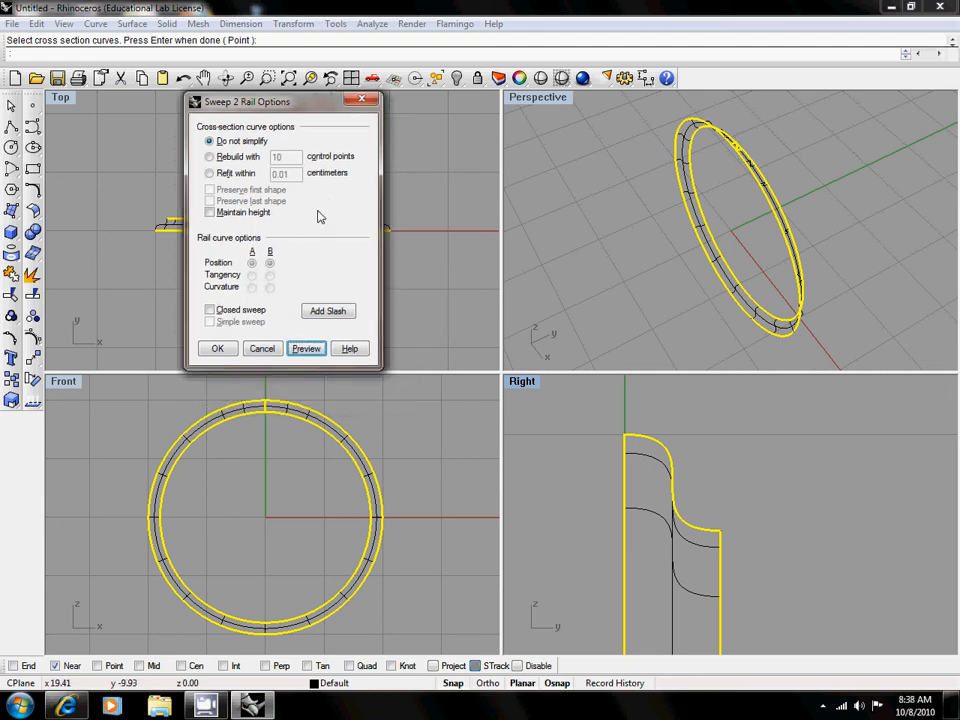
pyautogui.moveTo(750, 279); pyautogui.dragTo(714, 214, button='right')
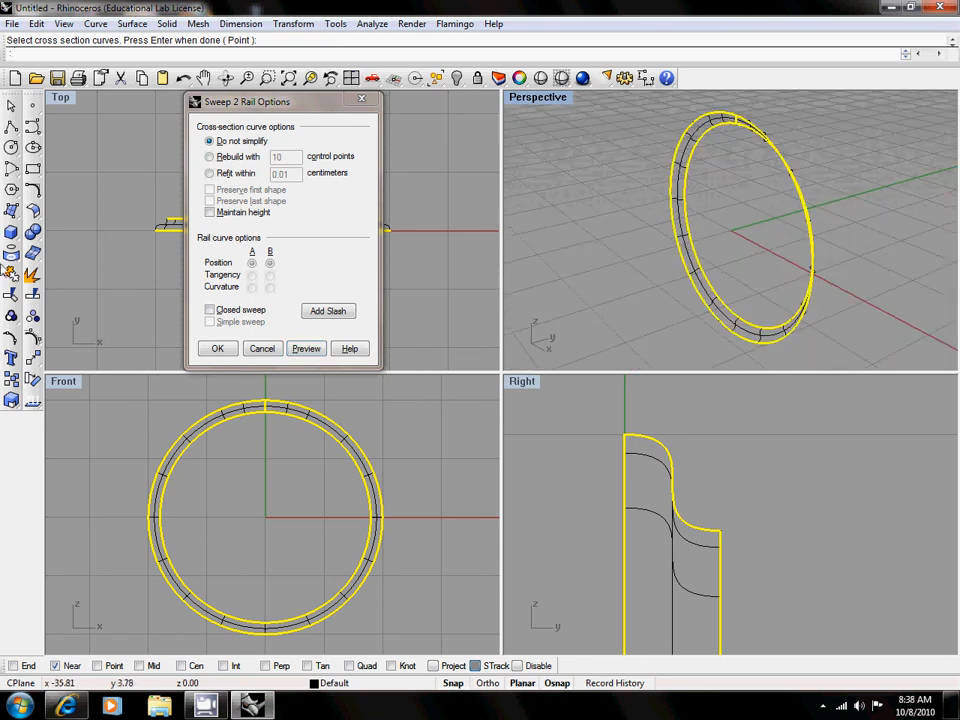
pyautogui.click(220, 349)
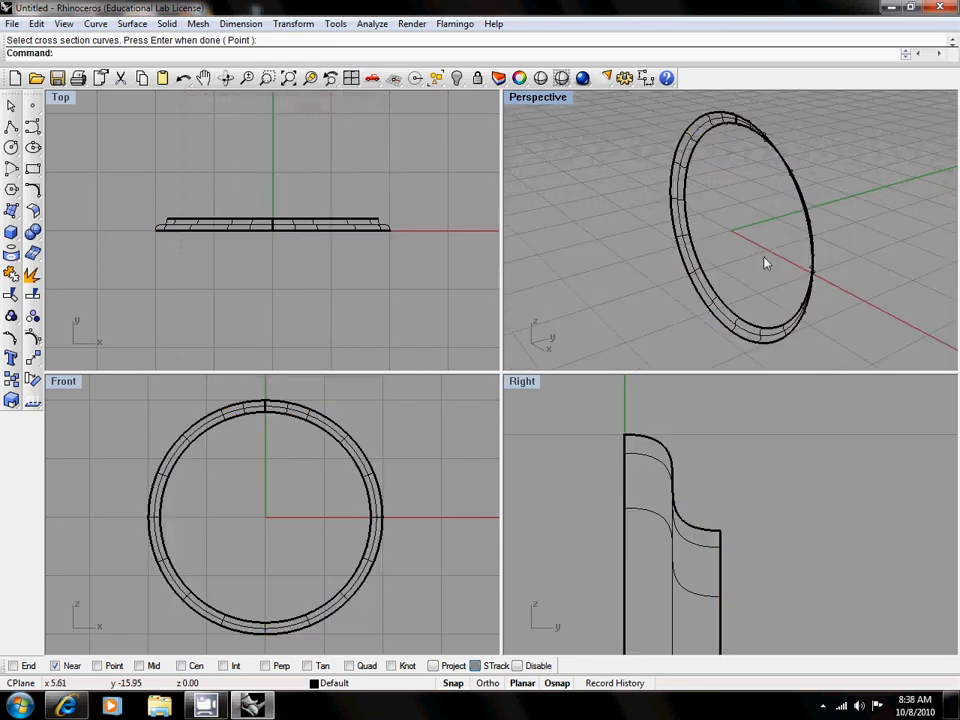
# Switch the Perspective view to Ghosted display and inspect the swept ring from several angles.
pyautogui.moveTo(765, 261); pyautogui.dragTo(680, 230, button='right')
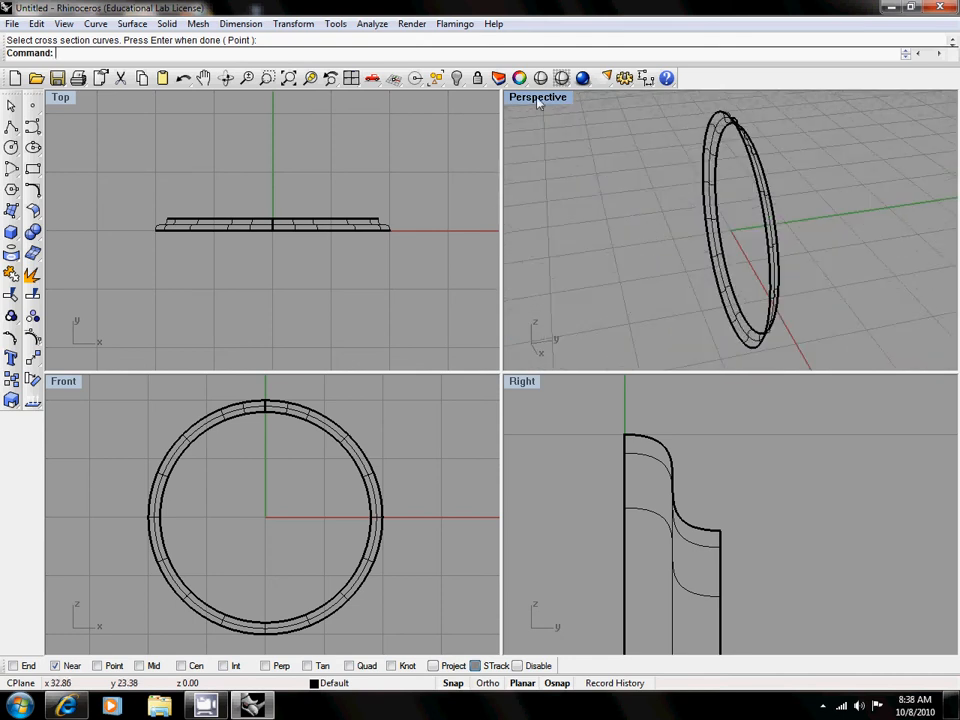
pyautogui.click(538, 99)
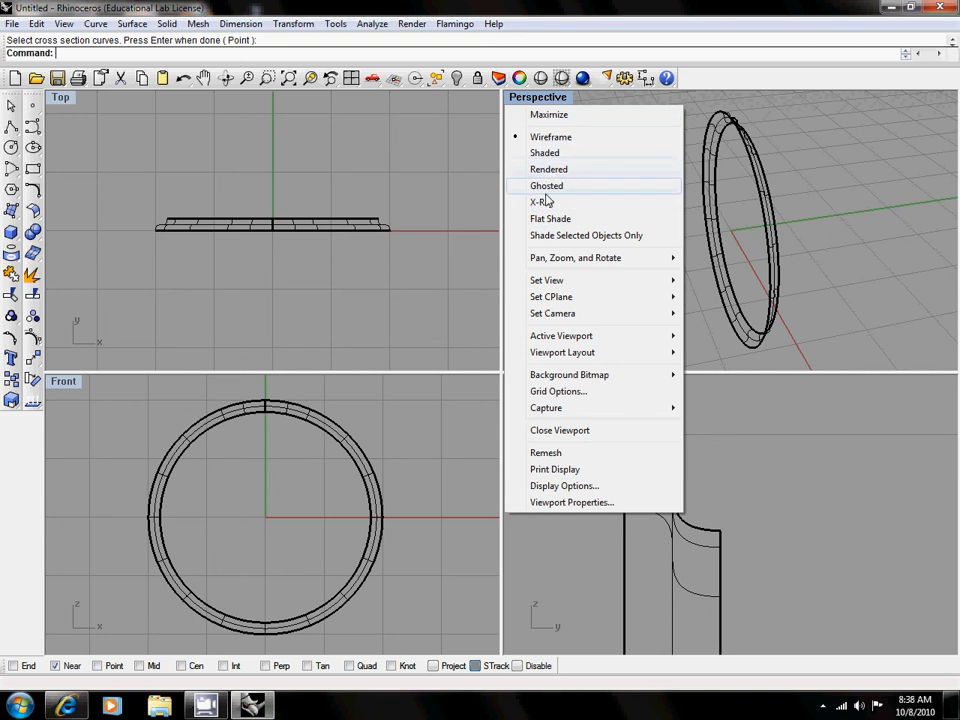
pyautogui.click(547, 188)
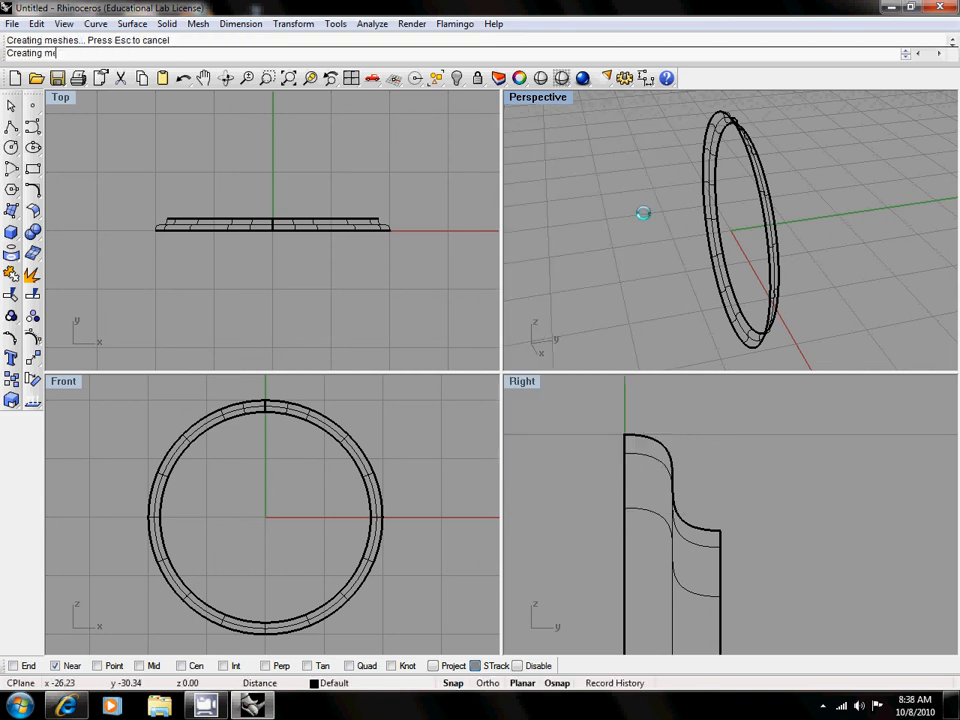
pyautogui.moveTo(643, 214); pyautogui.dragTo(619, 281, button='right')
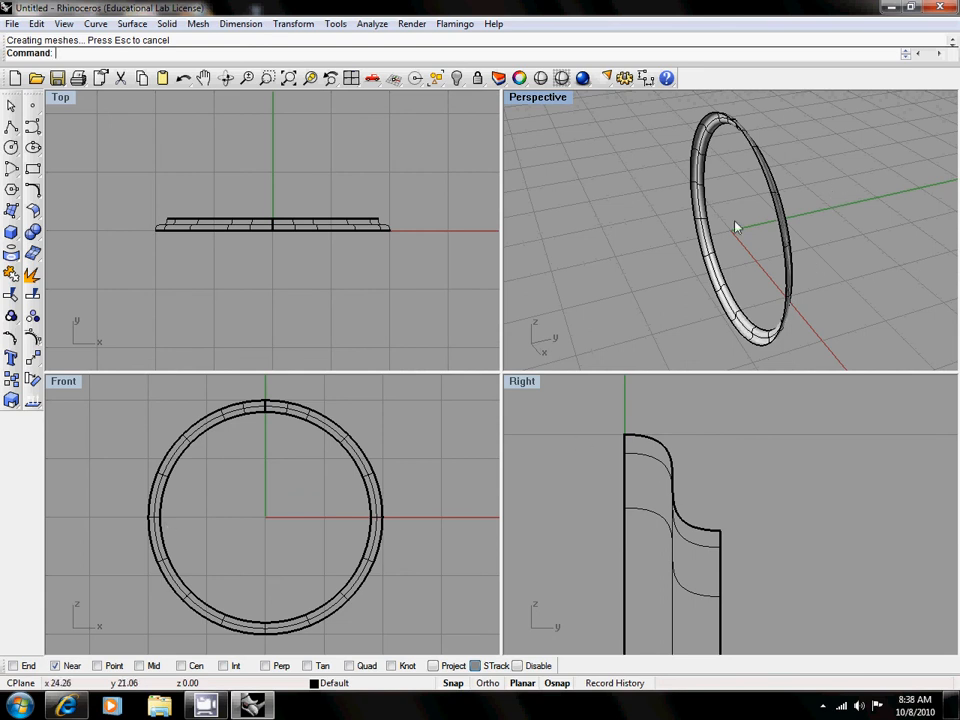
pyautogui.moveTo(735, 225); pyautogui.dragTo(745, 227, button='right')
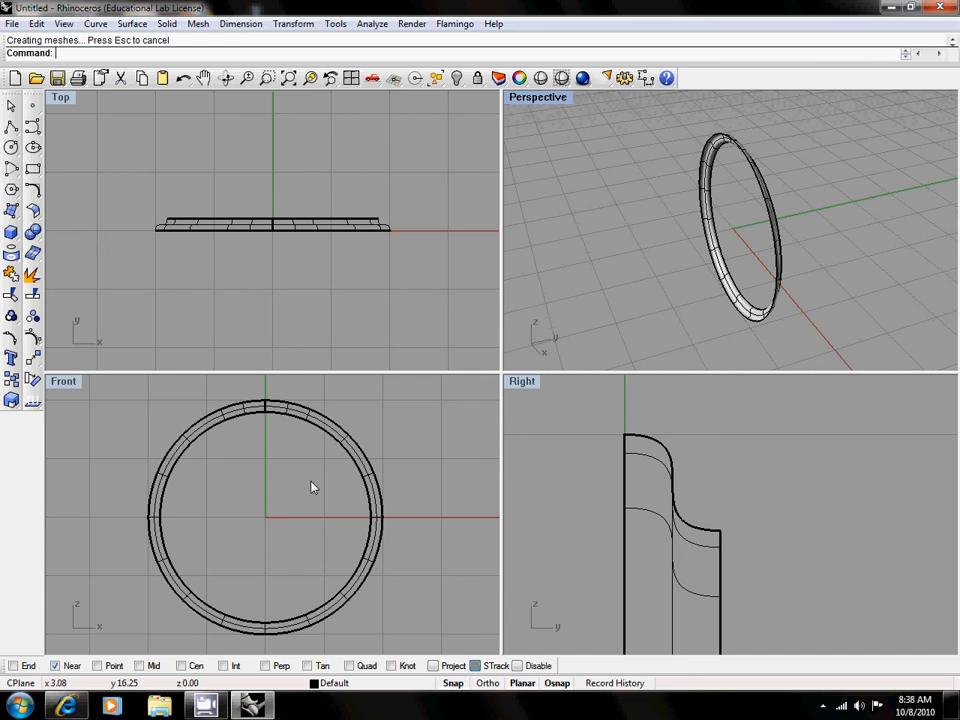
# Maximize the Right view and frame the ring's full side profile with free space beside it.
pyautogui.moveTo(354, 291); pyautogui.dragTo(401, 332, button='right')
pyautogui.scroll(-5, 780, 579)
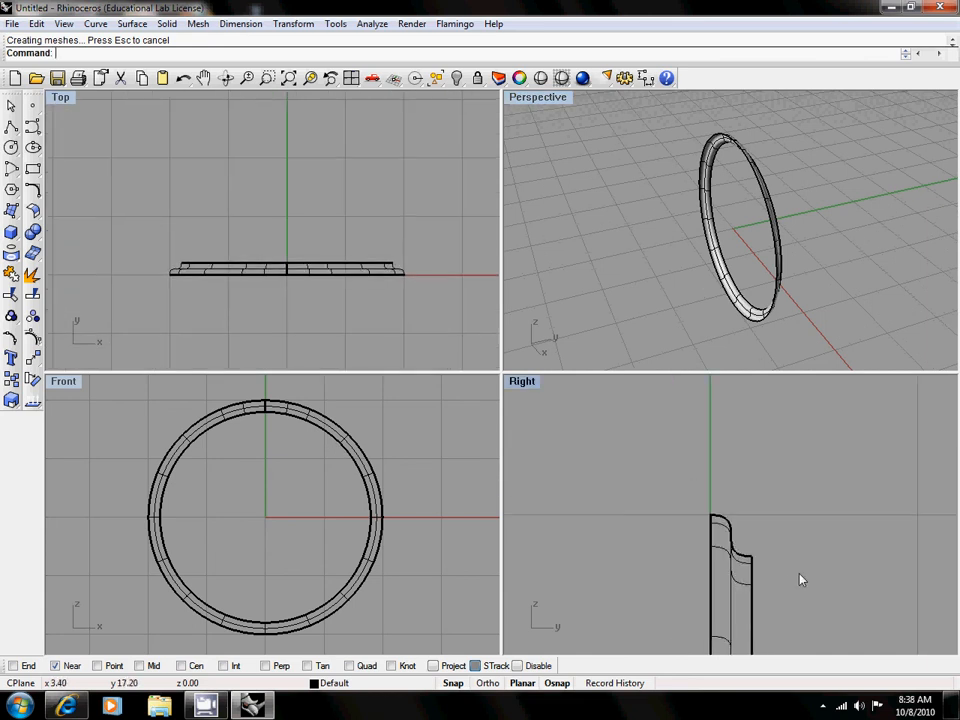
pyautogui.moveTo(800, 579); pyautogui.dragTo(748, 447, button='right')
pyautogui.doubleClick(522, 382)
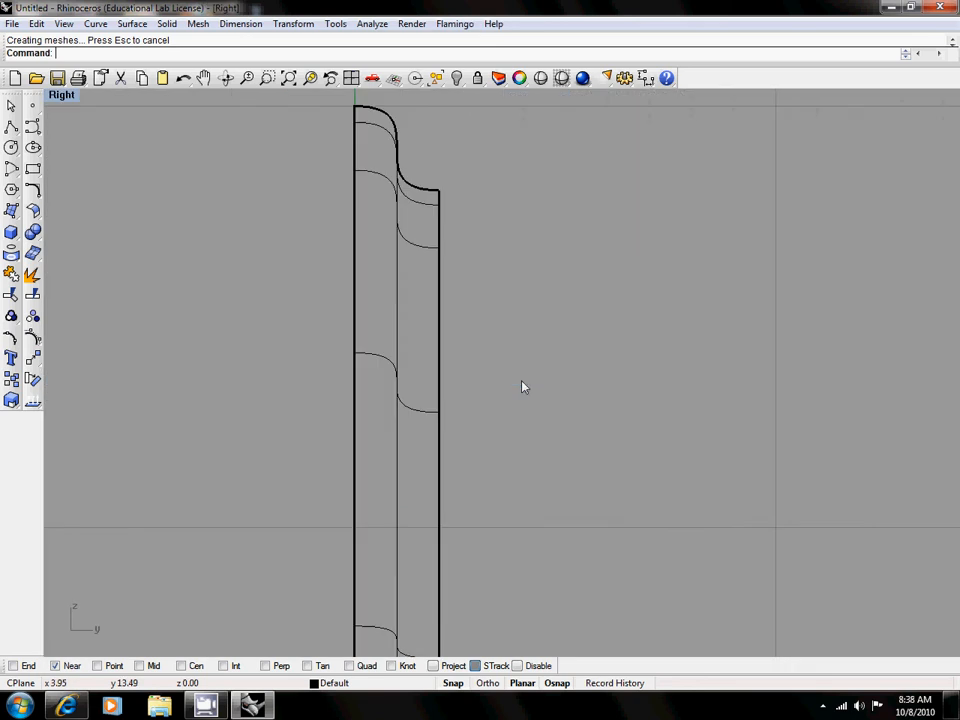
pyautogui.scroll(-4, 512, 399)
pyautogui.moveTo(538, 369); pyautogui.dragTo(498, 330, button='right')
pyautogui.scroll(-4, 498, 330)
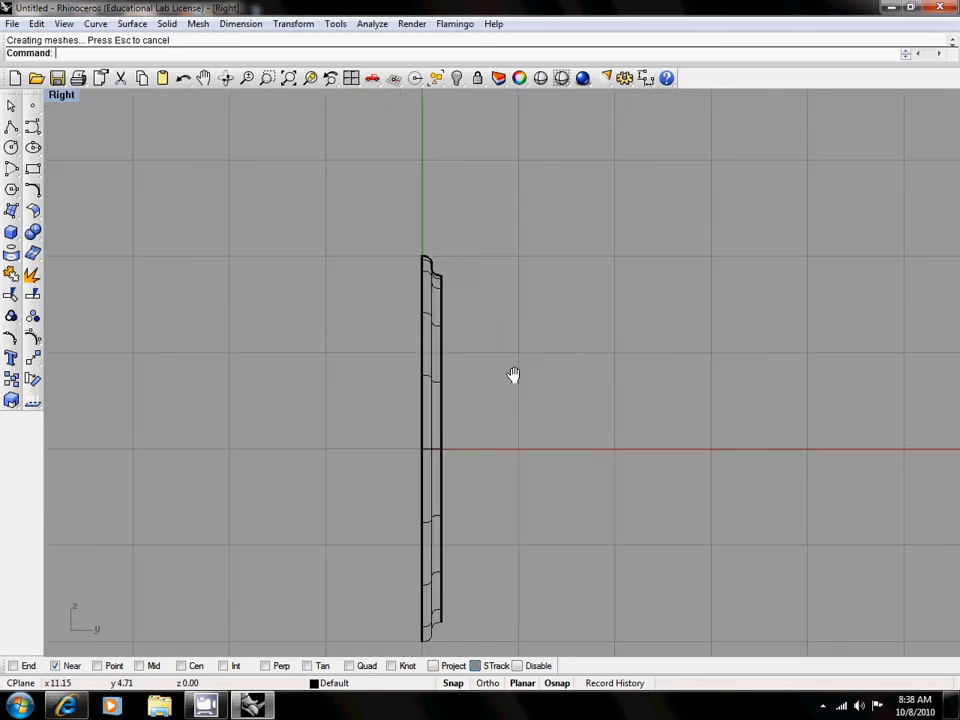
pyautogui.moveTo(512, 377); pyautogui.dragTo(407, 360, button='right')
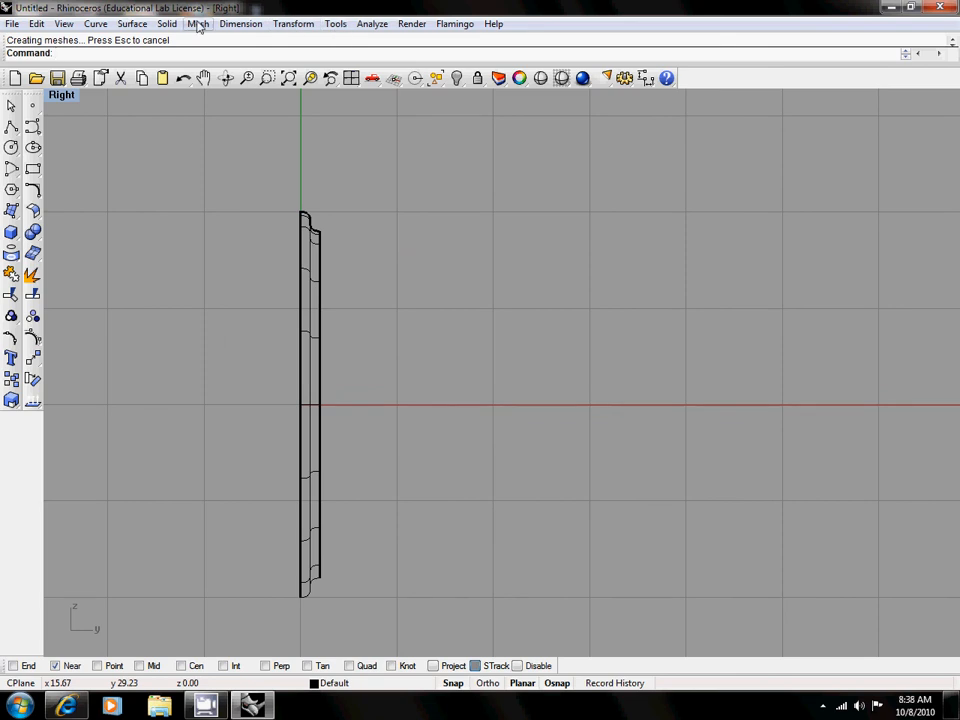
# Mirror a copy of the ring and its curves about a vertical line about 10 units along positive Y, and restore the four-view layout.
pyautogui.click(300, 27)
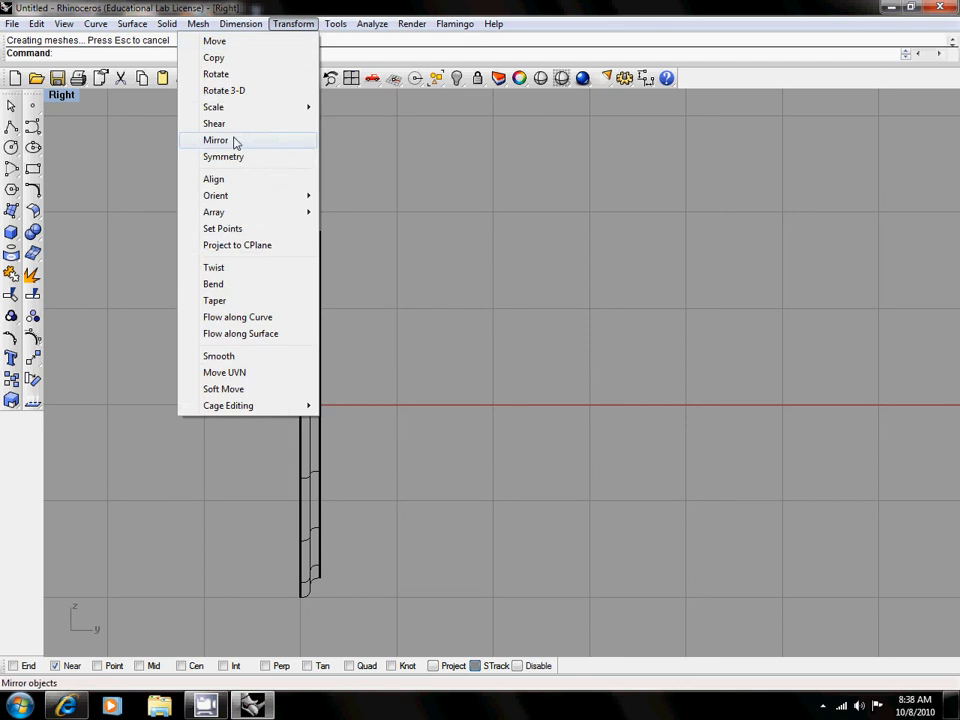
pyautogui.click(228, 144)
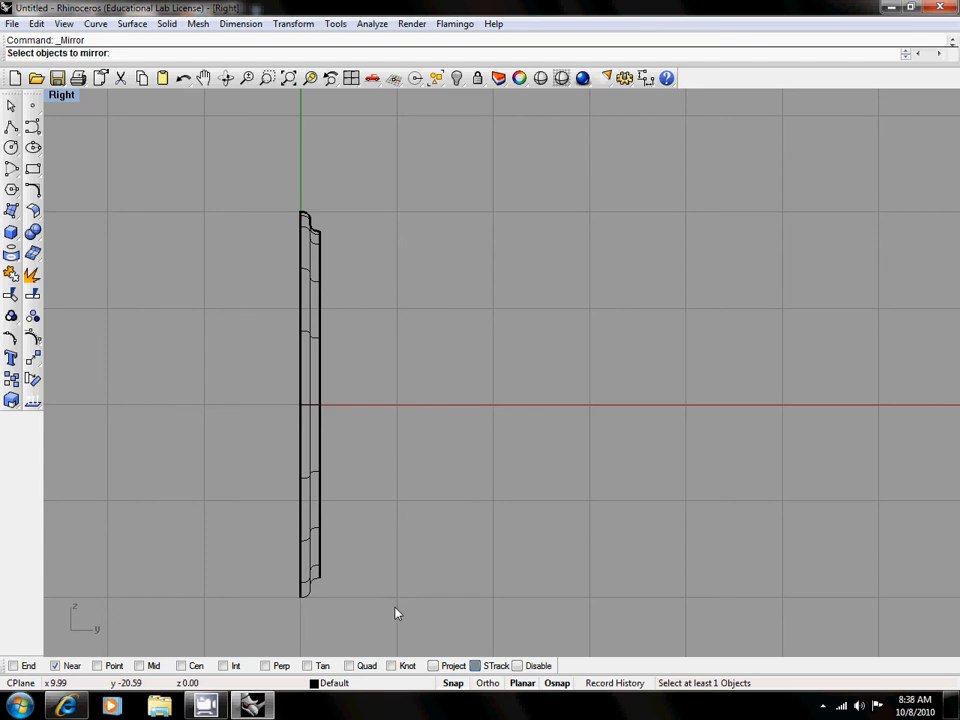
pyautogui.moveTo(396, 613); pyautogui.dragTo(214, 141)
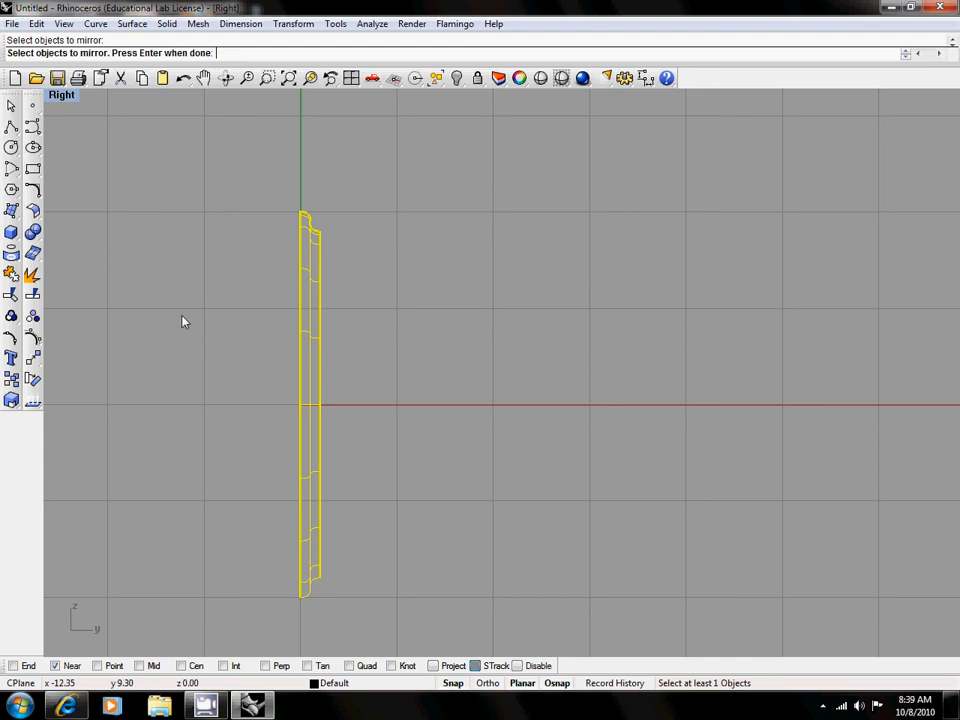
pyautogui.press('Return')
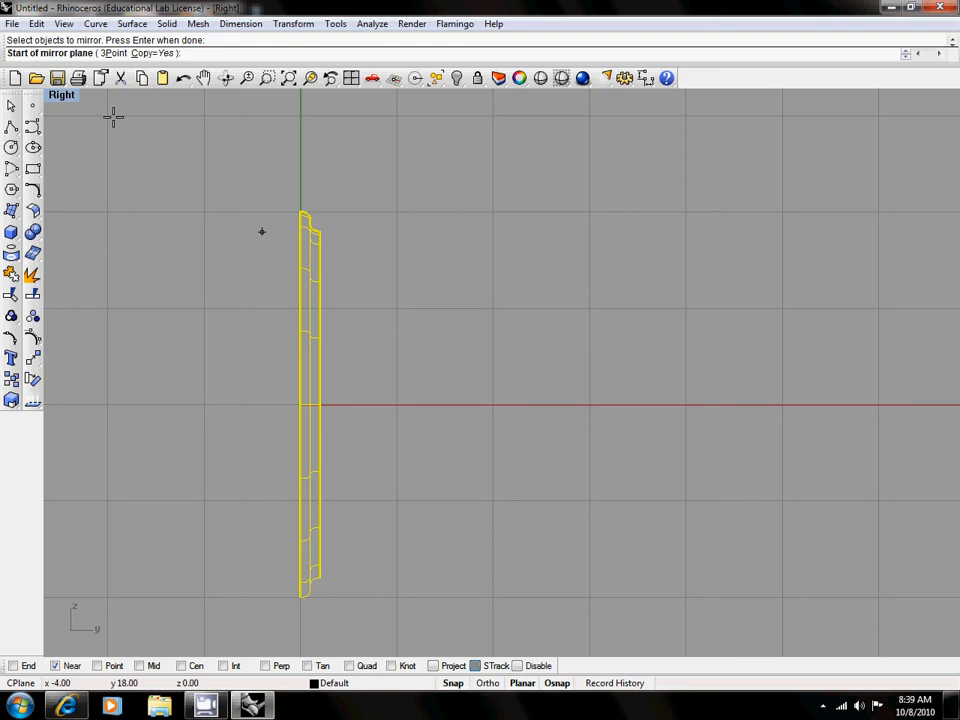
pyautogui.click(397, 212)
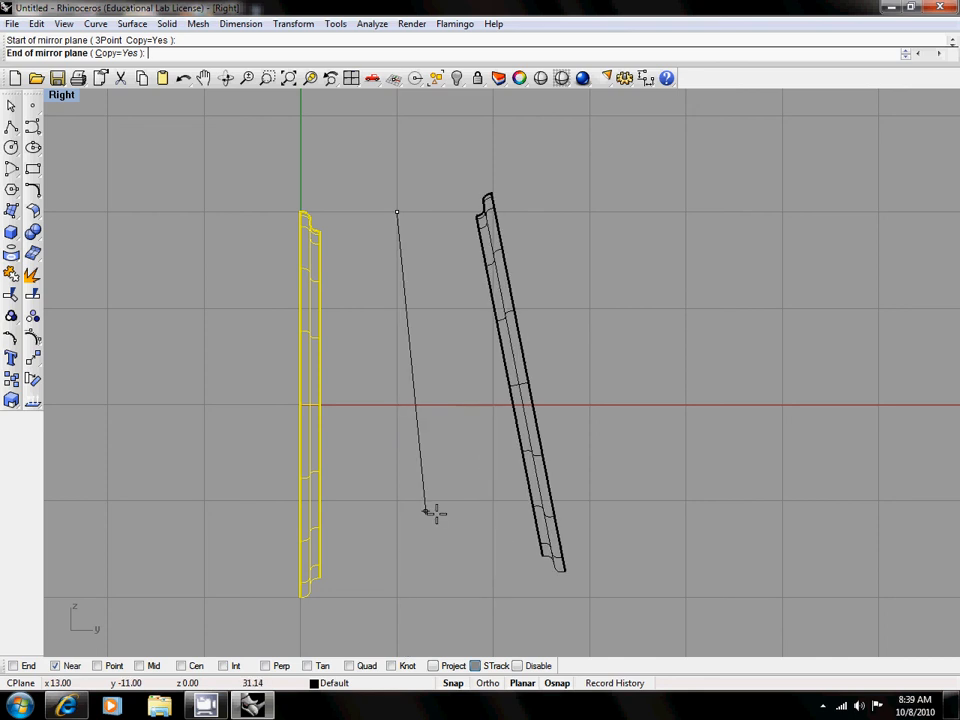
pyautogui.click(398, 613)
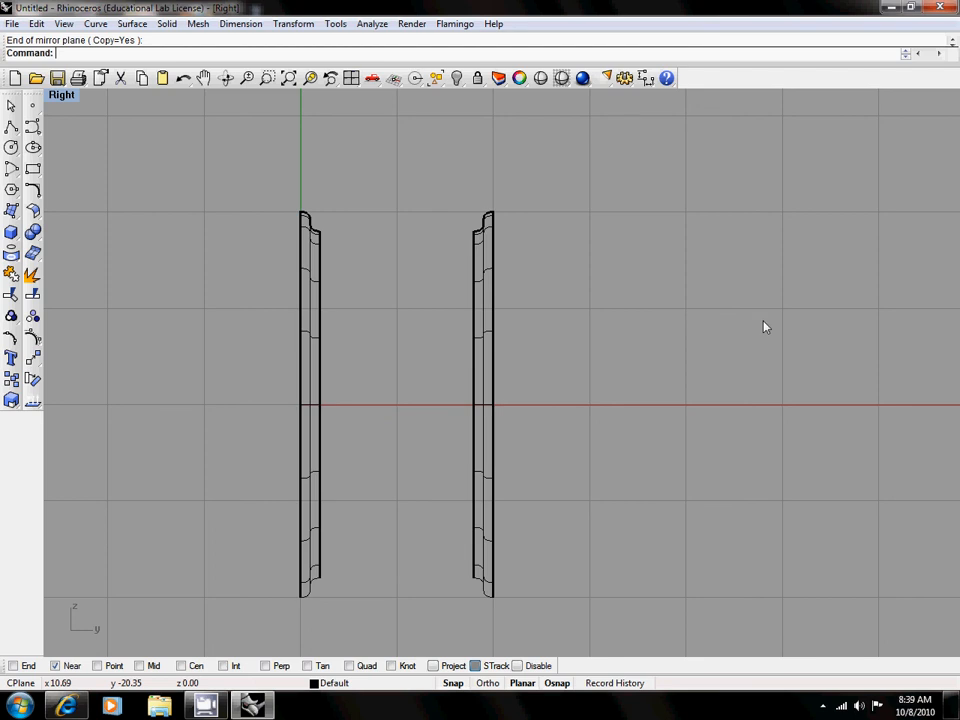
pyautogui.doubleClick(62, 96)
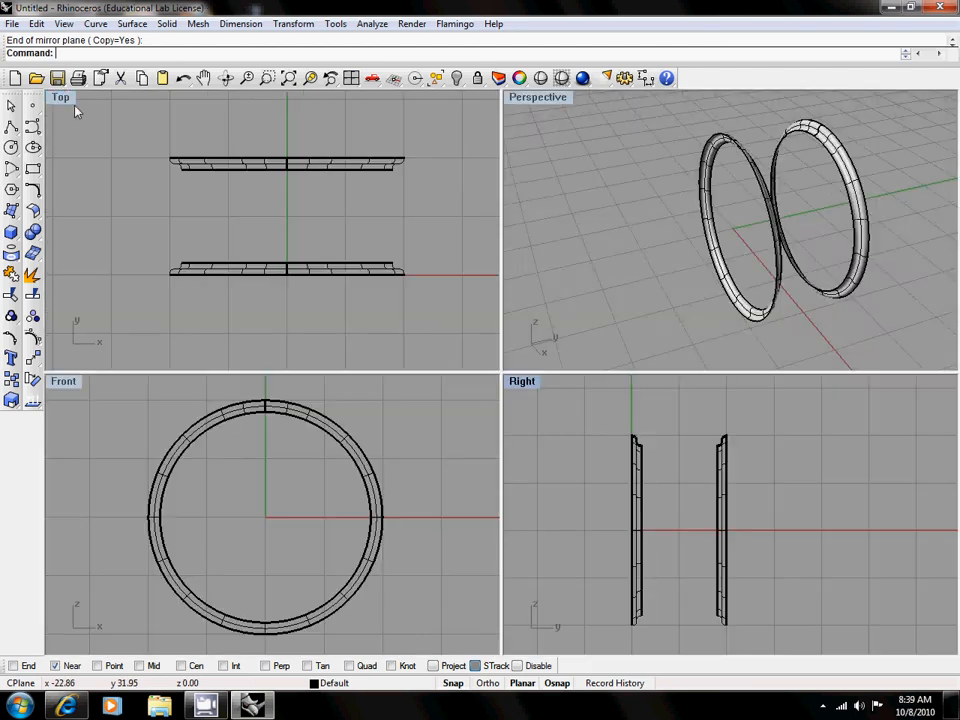
pyautogui.moveTo(705, 347); pyautogui.dragTo(724, 272, button='right')
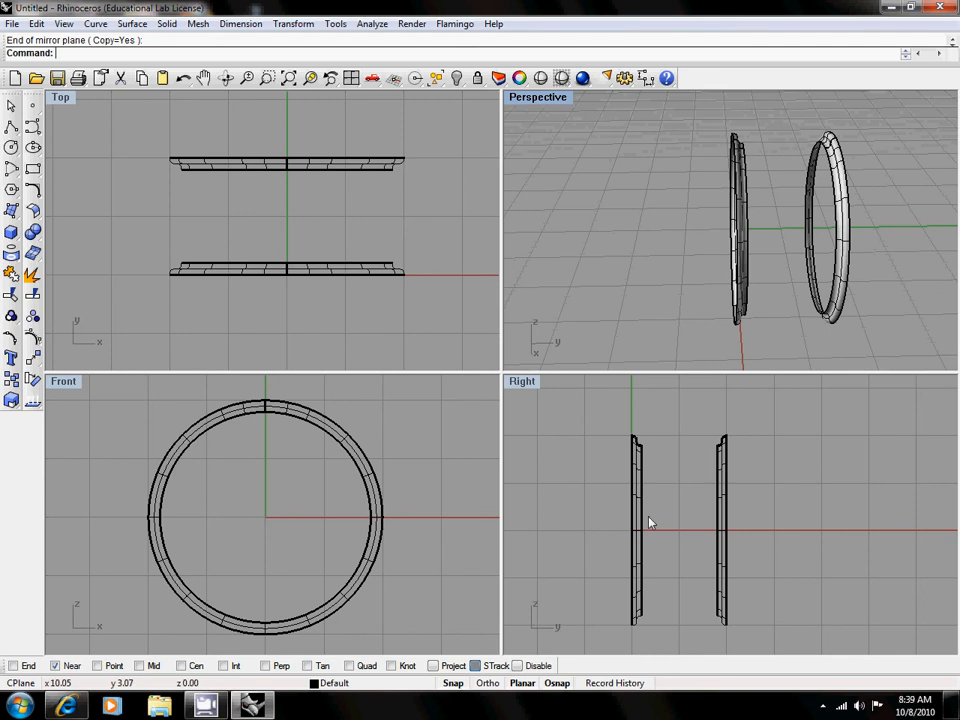
# Draw a stepped degree-3 curve in the Right view between the two rings' inner top edges, dipping about 3 units at mid-span.
pyautogui.scroll(5, 696, 446)
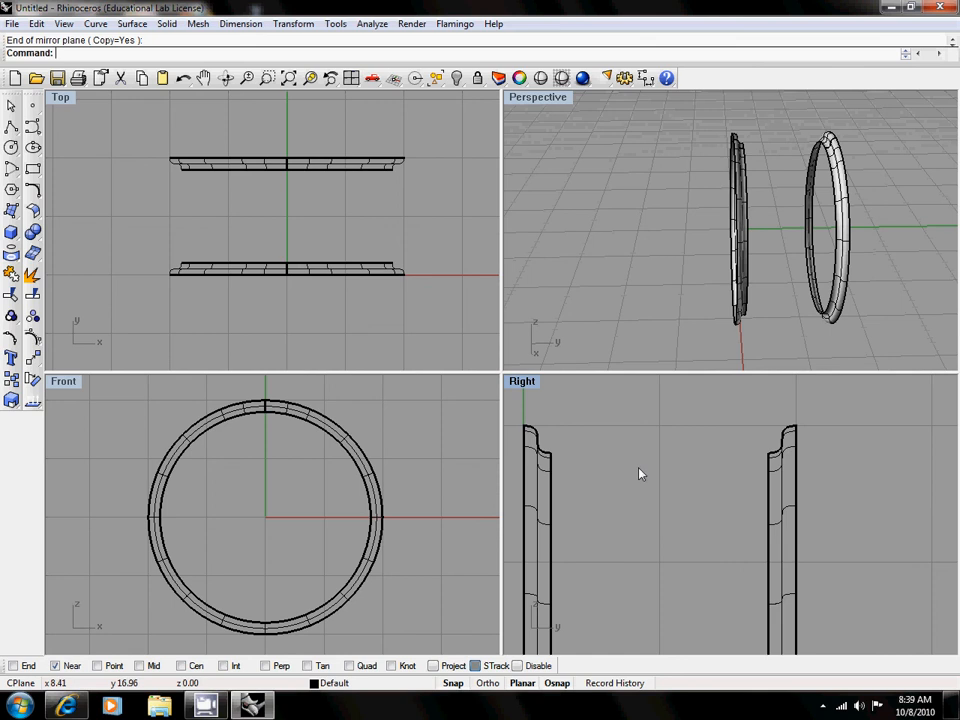
pyautogui.moveTo(644, 503); pyautogui.dragTo(703, 498, button='right')
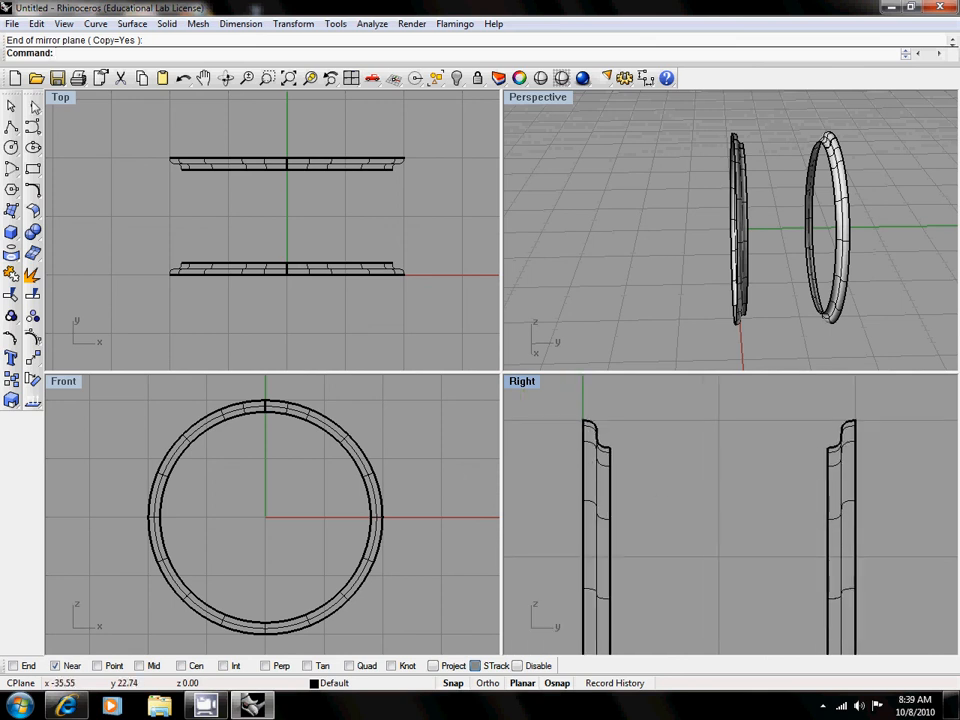
pyautogui.click(11, 126)
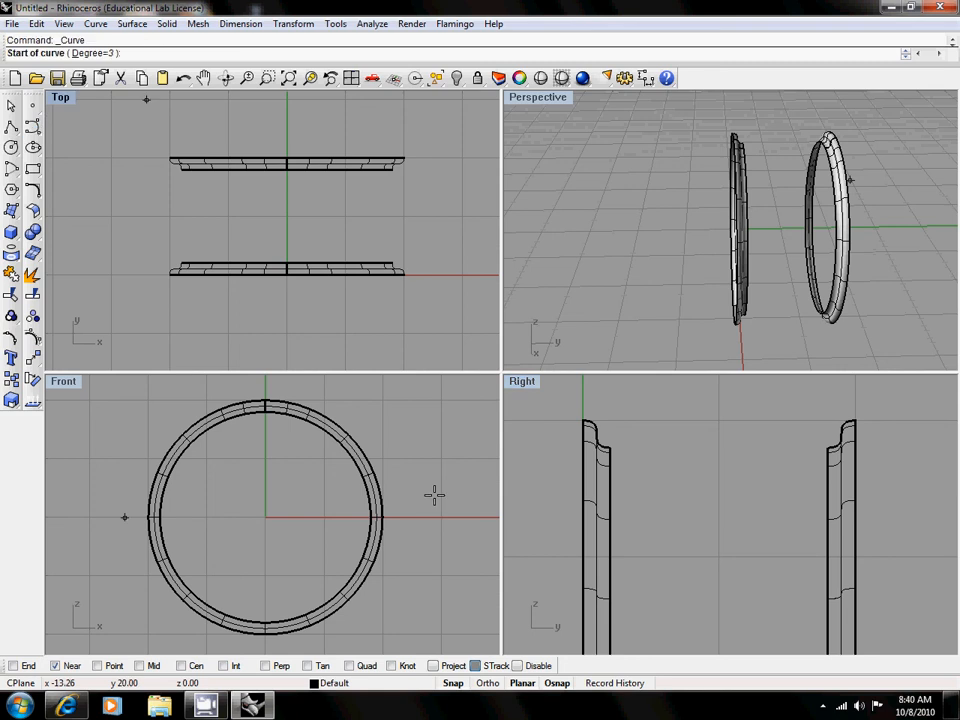
pyautogui.click(613, 446)
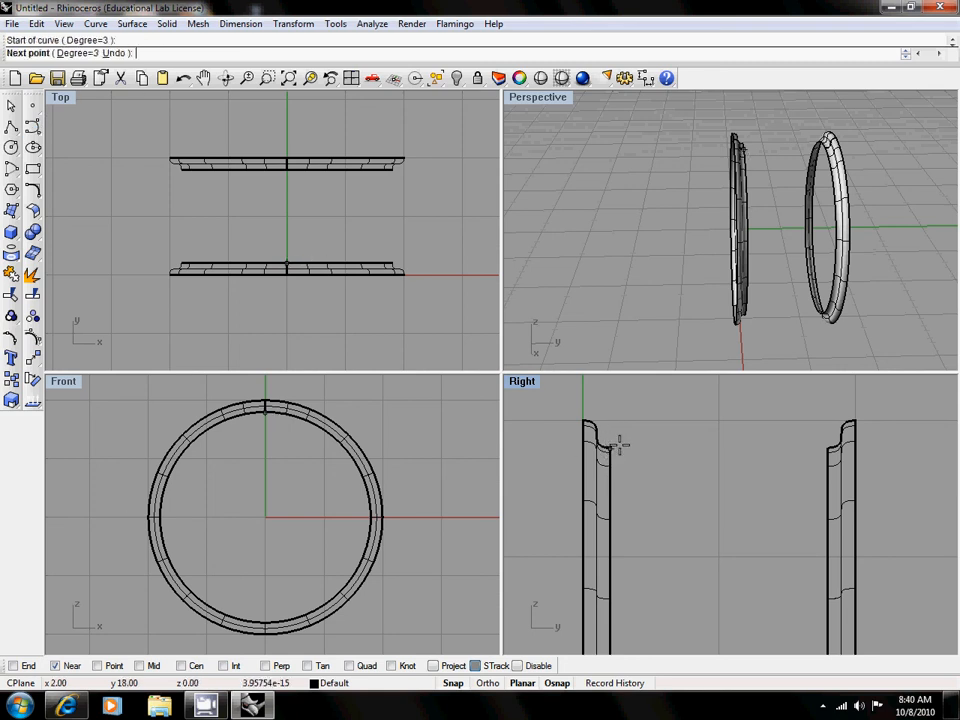
pyautogui.click(626, 450)
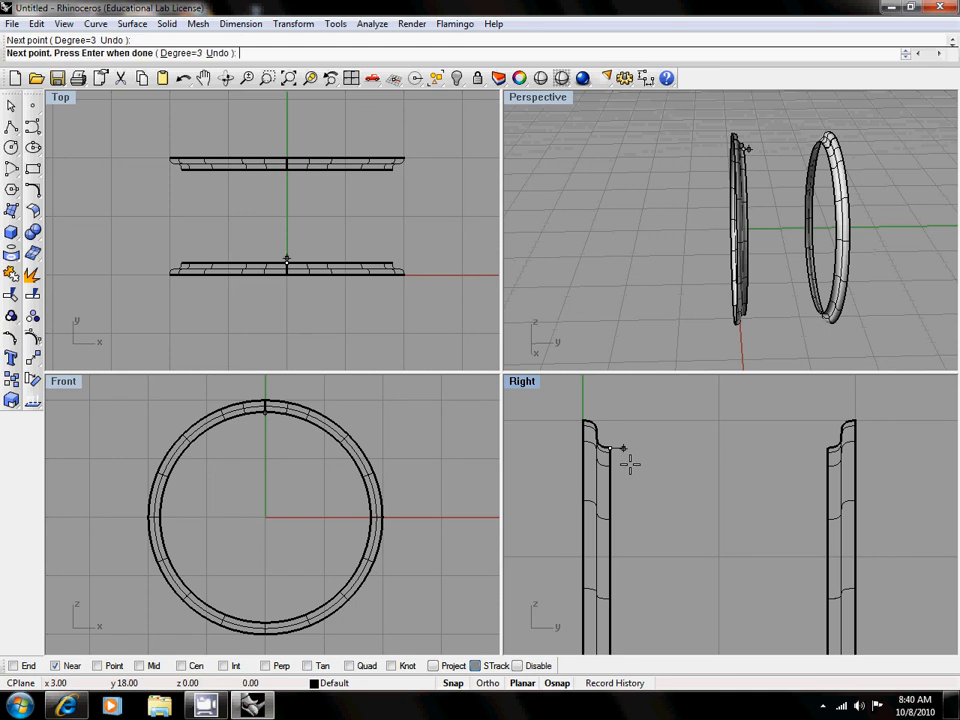
pyautogui.click(630, 458)
pyautogui.click(636, 474)
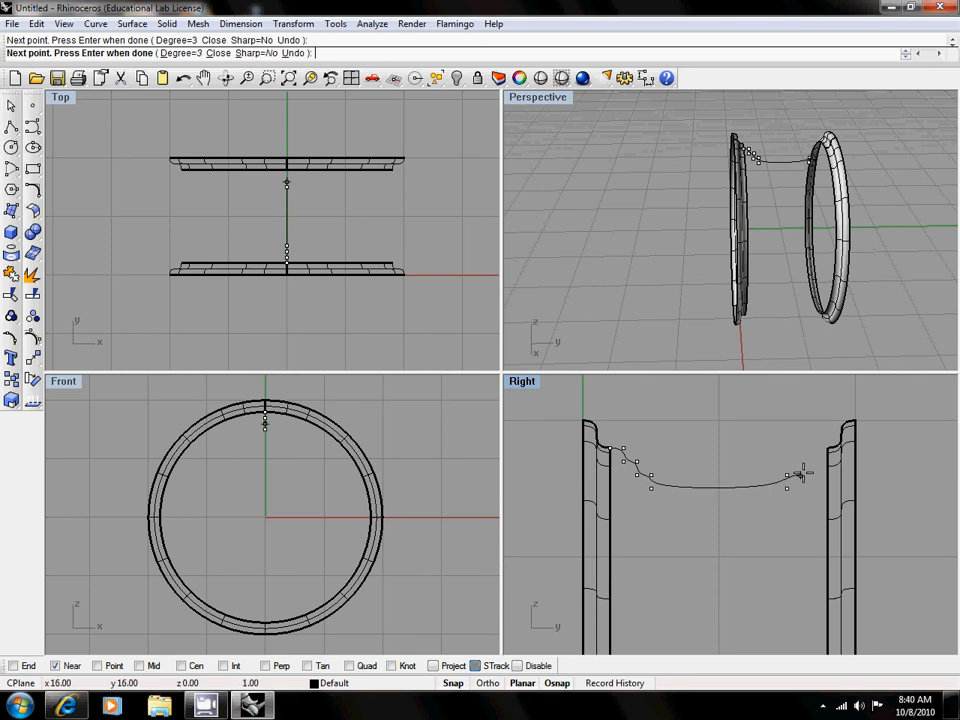
pyautogui.click(800, 474)
pyautogui.click(801, 436)
pyautogui.press('Return')
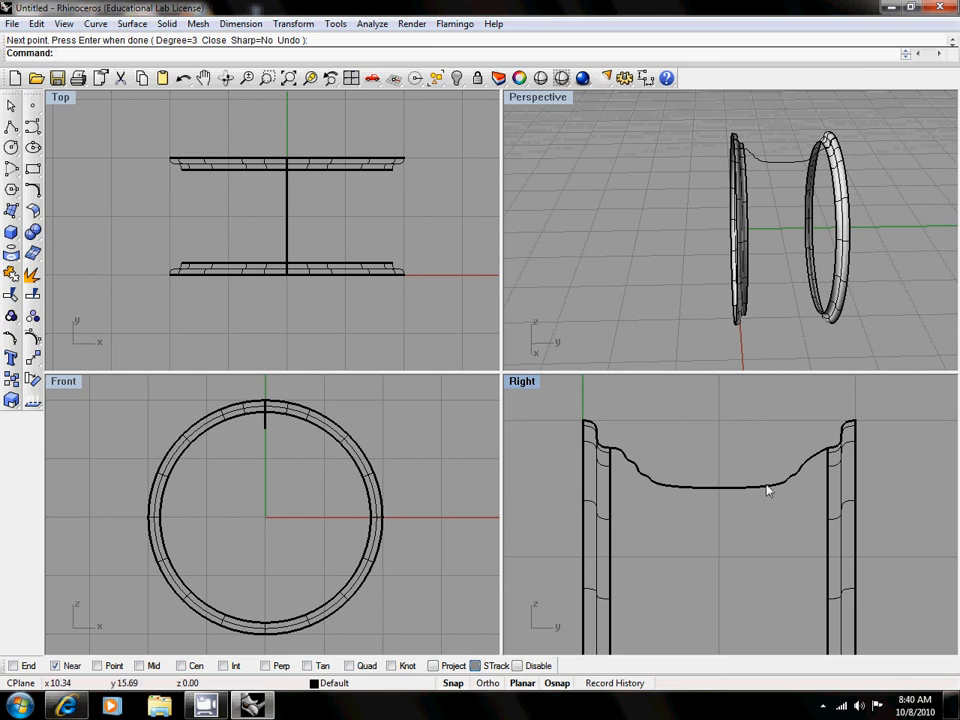
# Examine the new connecting curve between the two rings from several angles in the Perspective view and in the Right view.
pyautogui.scroll(6, 770, 260)
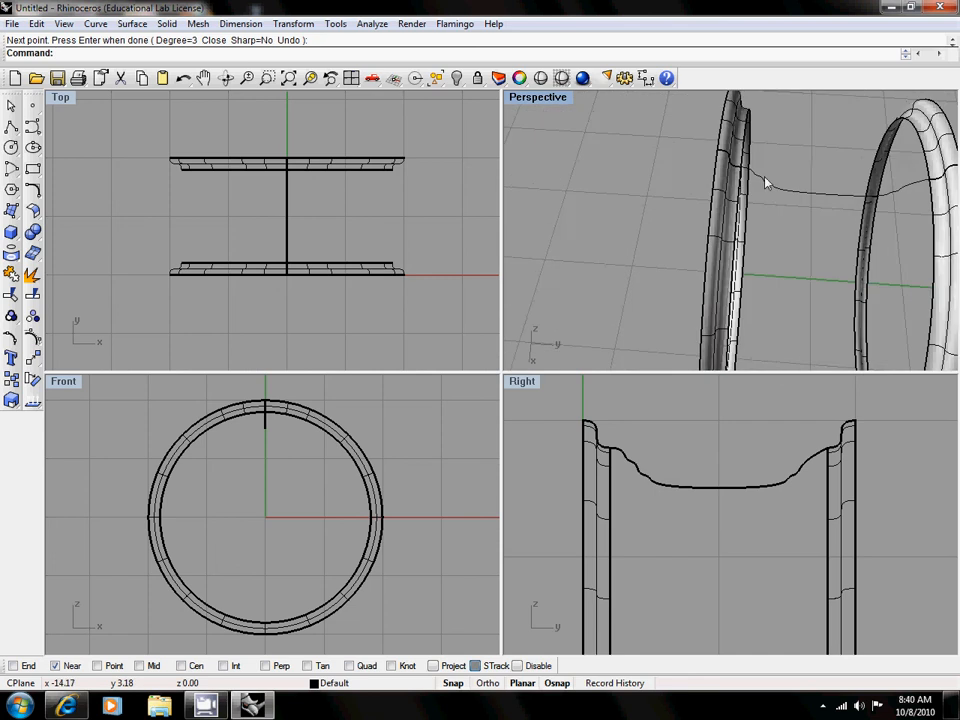
pyautogui.moveTo(829, 277); pyautogui.dragTo(866, 190, button='right')
pyautogui.scroll(-5, 797, 243)
pyautogui.scroll(3, 866, 190)
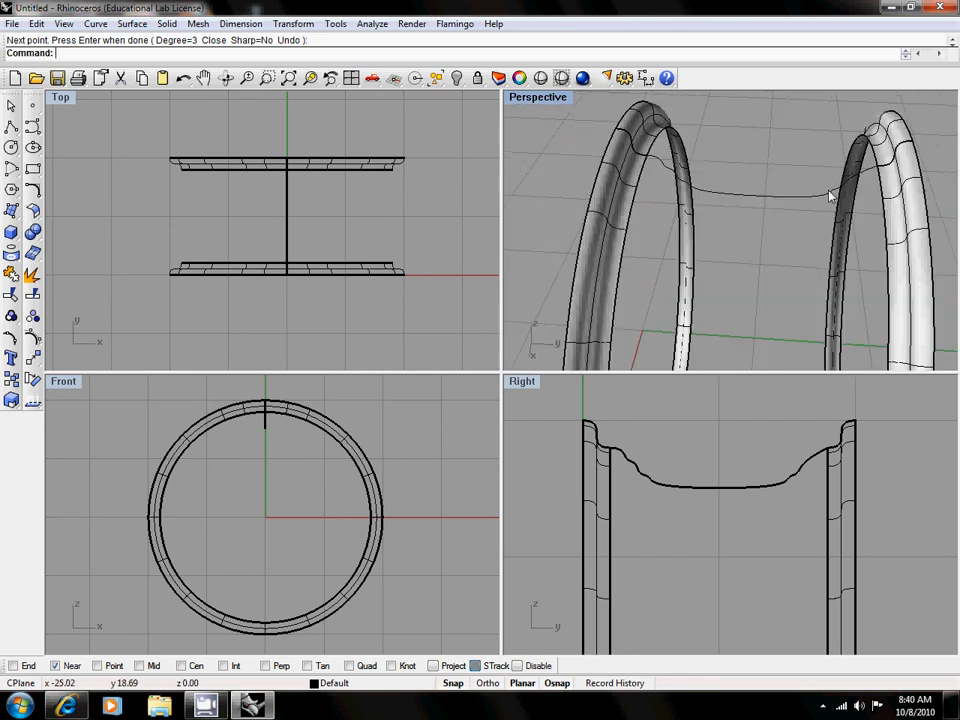
pyautogui.scroll(-4, 793, 209)
pyautogui.moveTo(784, 232); pyautogui.dragTo(807, 228, button='right')
pyautogui.scroll(-4, 792, 246)
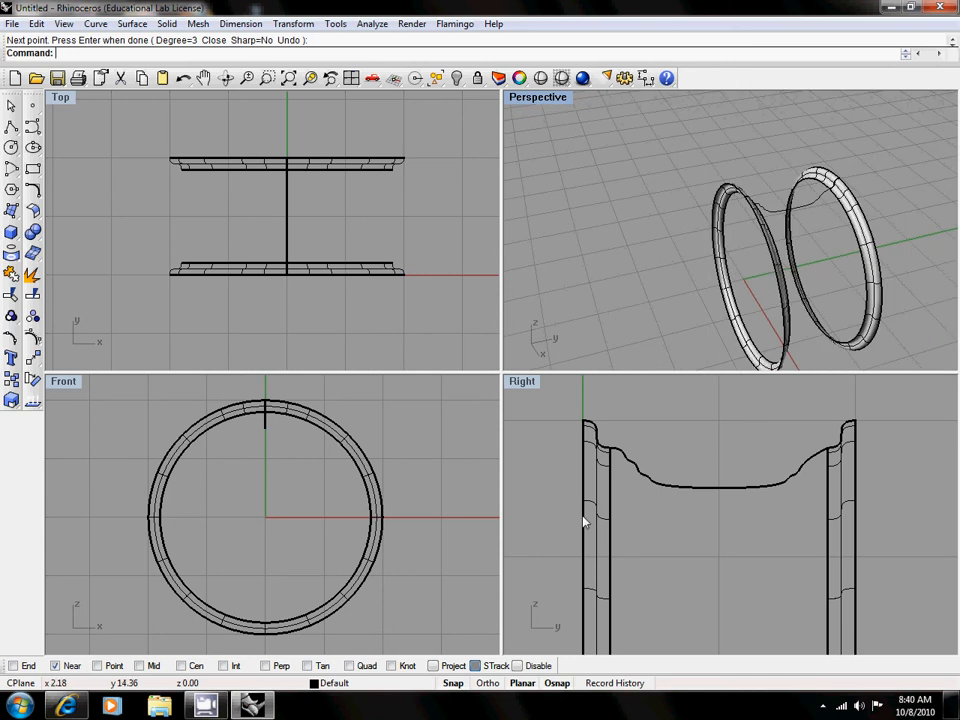
pyautogui.scroll(-2, 675, 504)
pyautogui.moveTo(668, 510); pyautogui.dragTo(695, 500, button='right')
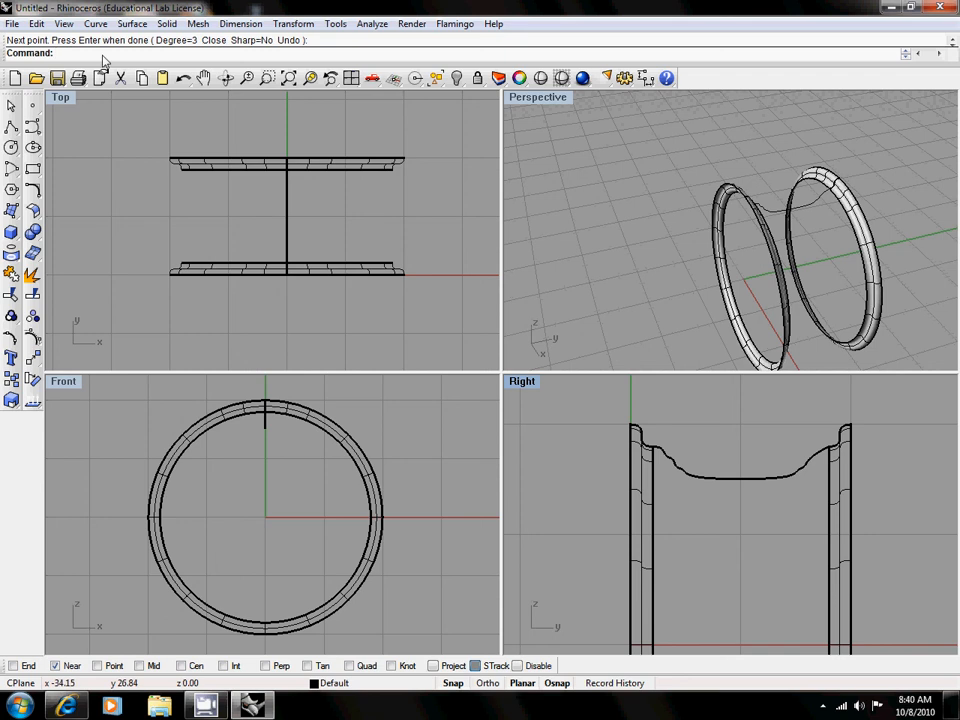
# Start a two-rail sweep with the inner surface edge of the original ring as the first rail.
pyautogui.click(132, 24)
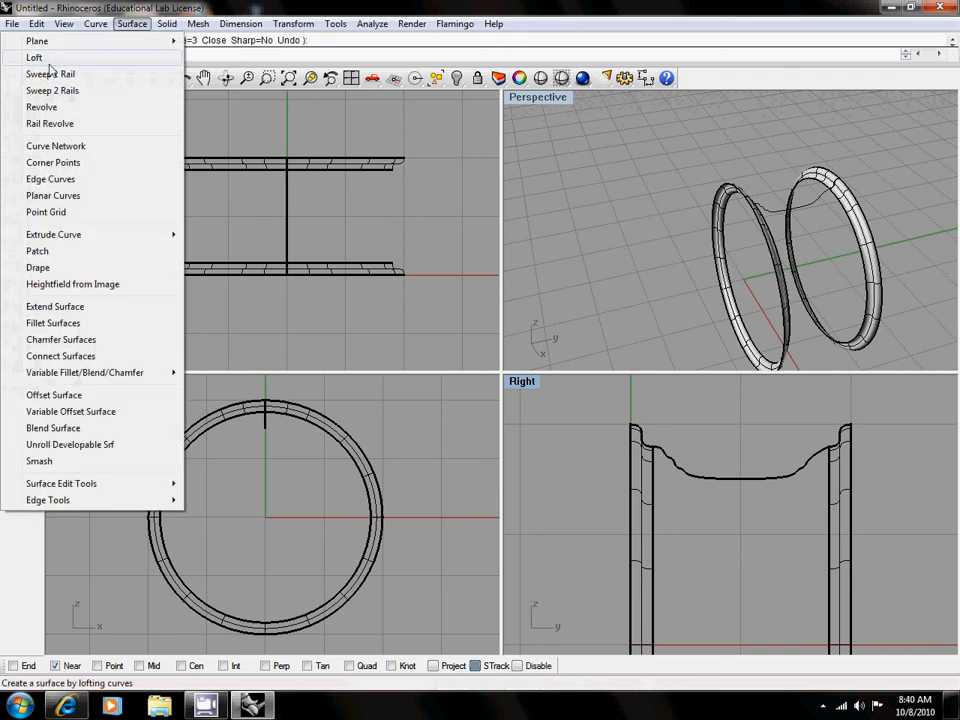
pyautogui.click(44, 91)
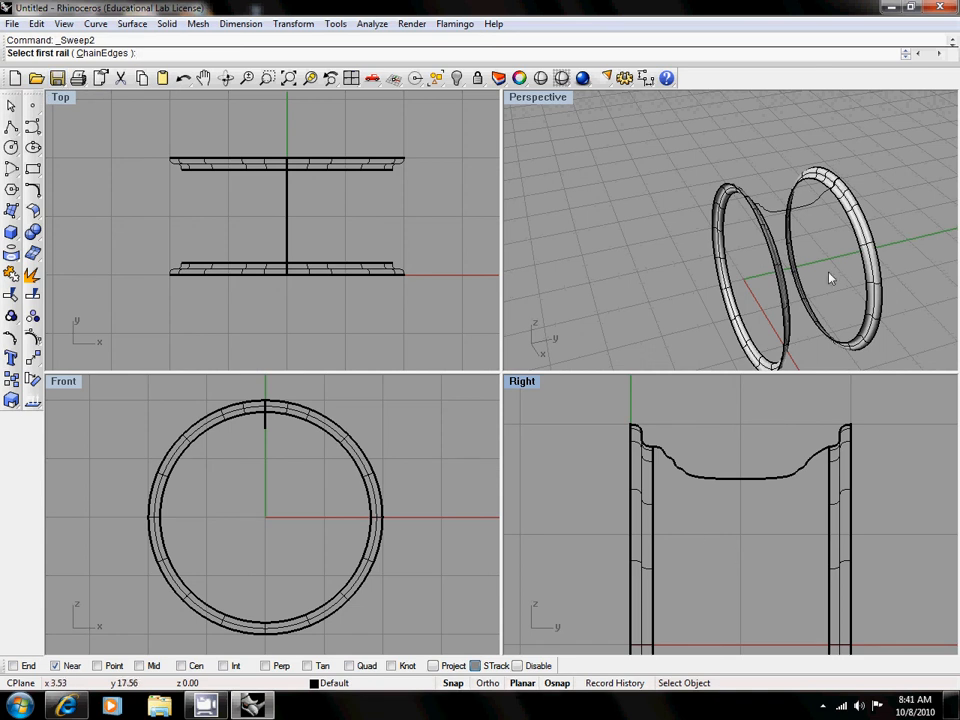
pyautogui.moveTo(831, 276); pyautogui.dragTo(714, 233, button='right')
pyautogui.scroll(4, 714, 233)
pyautogui.scroll(2, 712, 226)
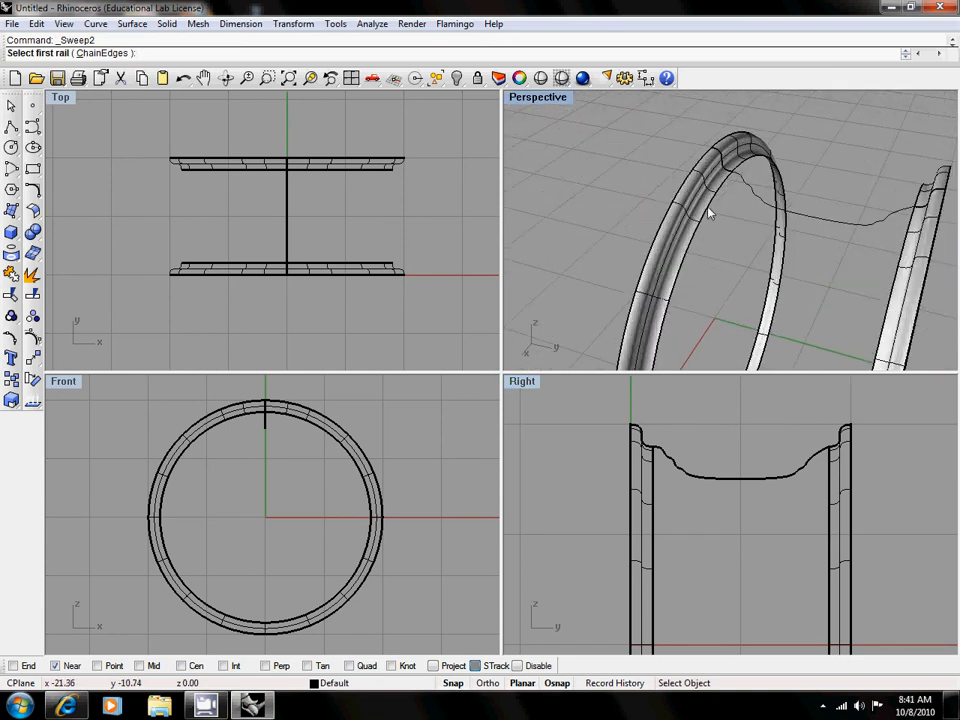
pyautogui.click(708, 212)
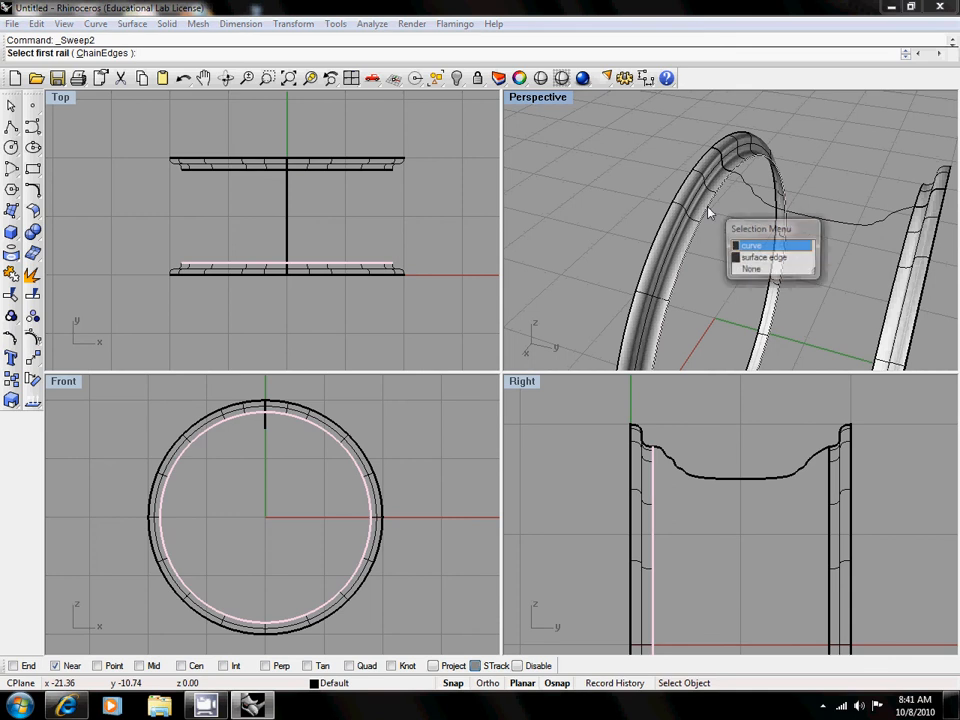
pyautogui.click(762, 259)
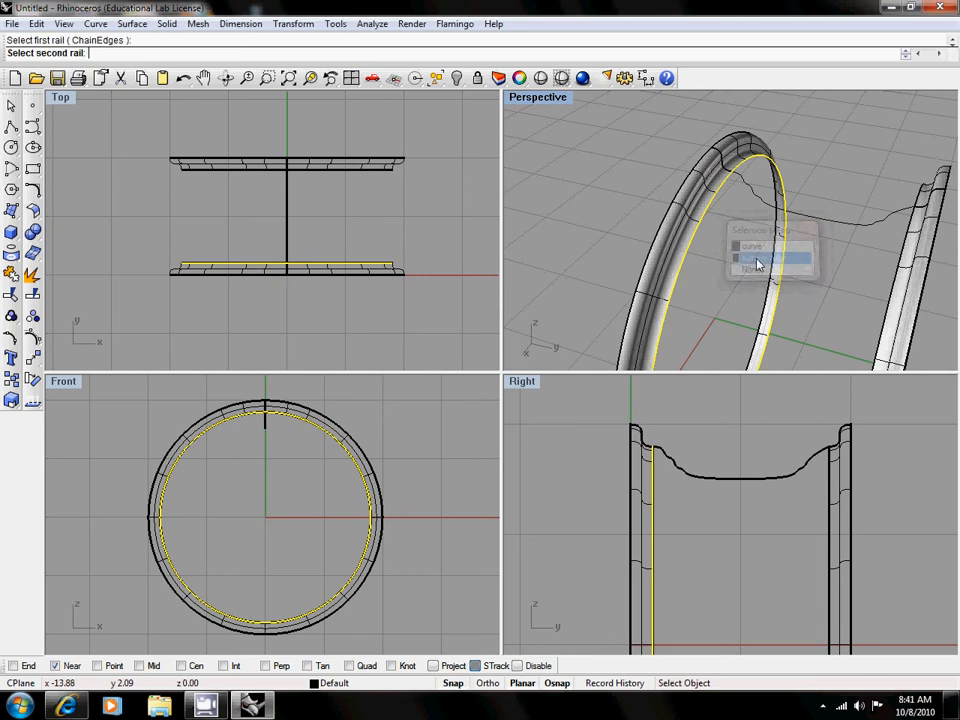
# Choose the inner surface edge of the mirrored ring as the second rail.
pyautogui.moveTo(744, 267); pyautogui.dragTo(793, 274, button='right')
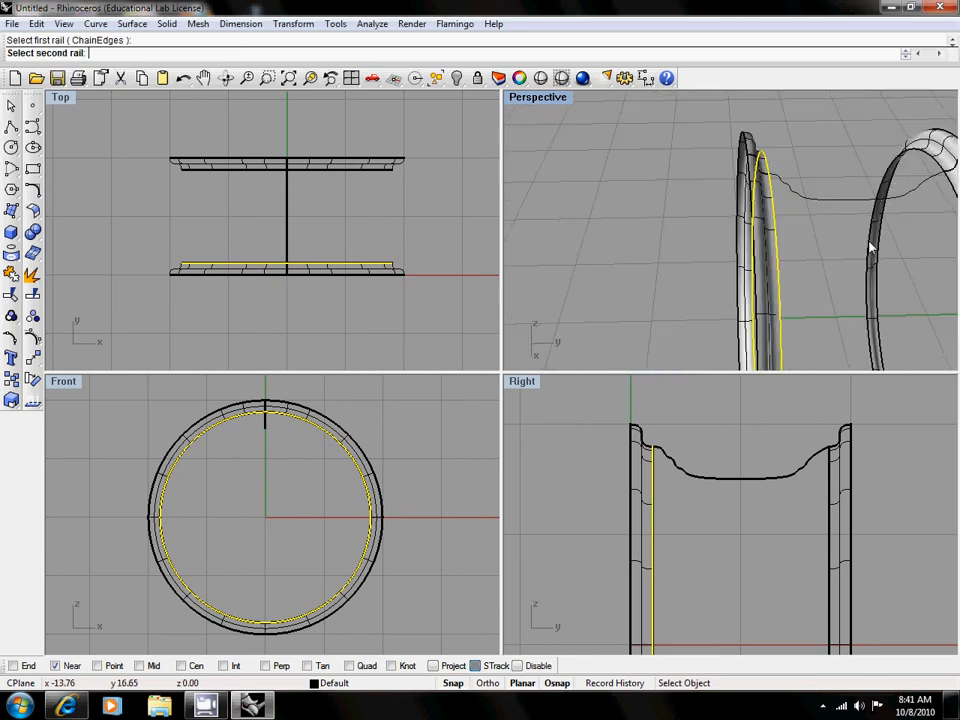
pyautogui.moveTo(873, 250); pyautogui.dragTo(855, 203, button='right')
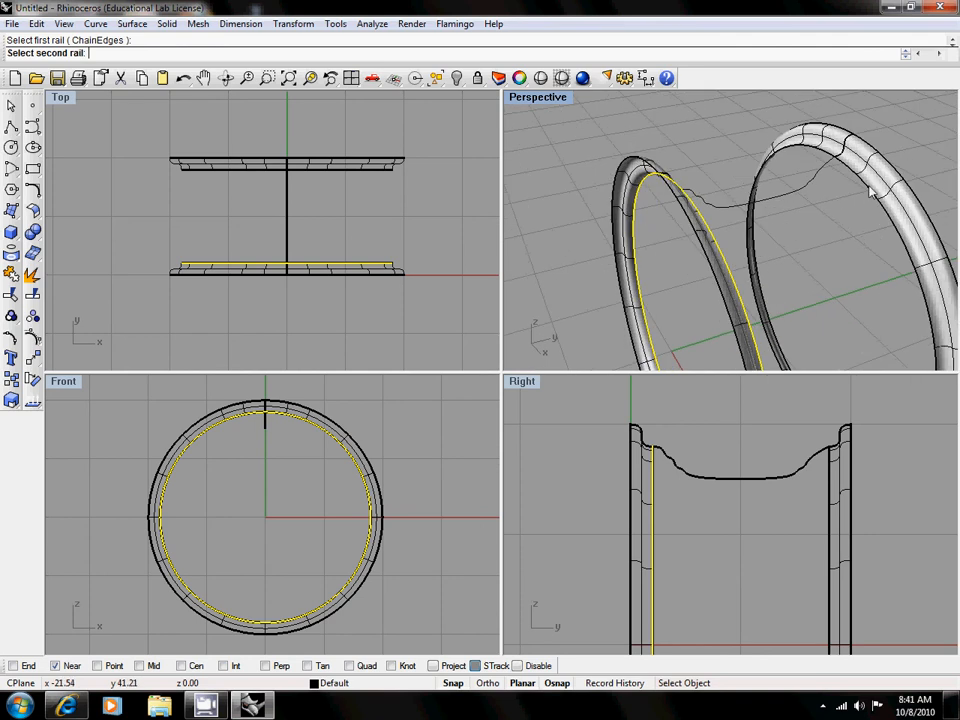
pyautogui.click(868, 192)
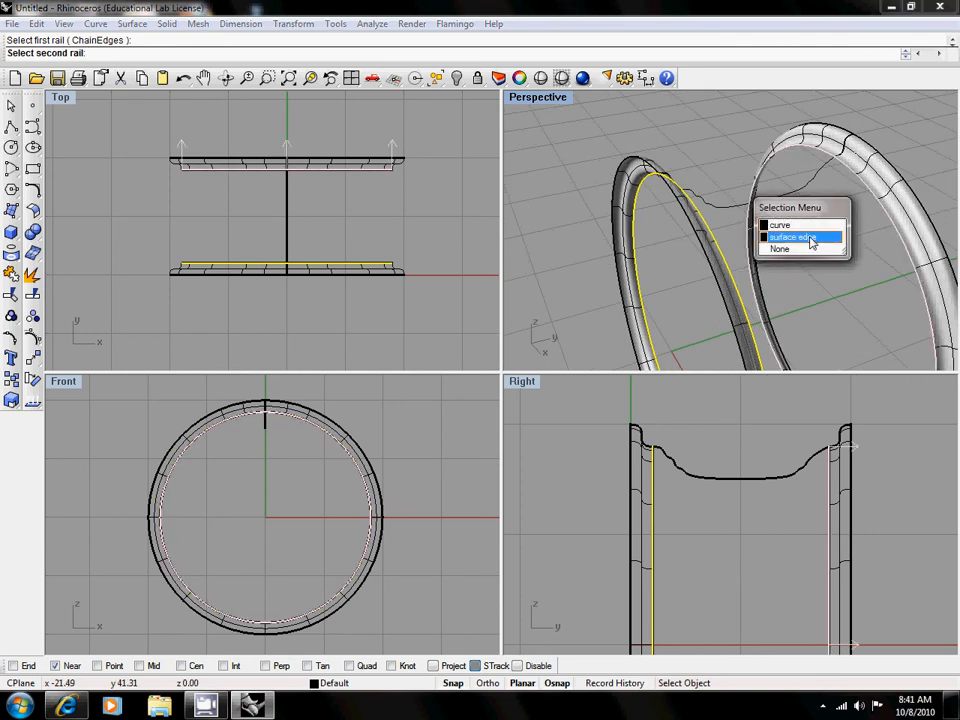
pyautogui.click(811, 241)
# Use the connecting curve as the cross section, not simplified, and create the swept surface between the rings.
pyautogui.moveTo(821, 240); pyautogui.dragTo(714, 242, button='right')
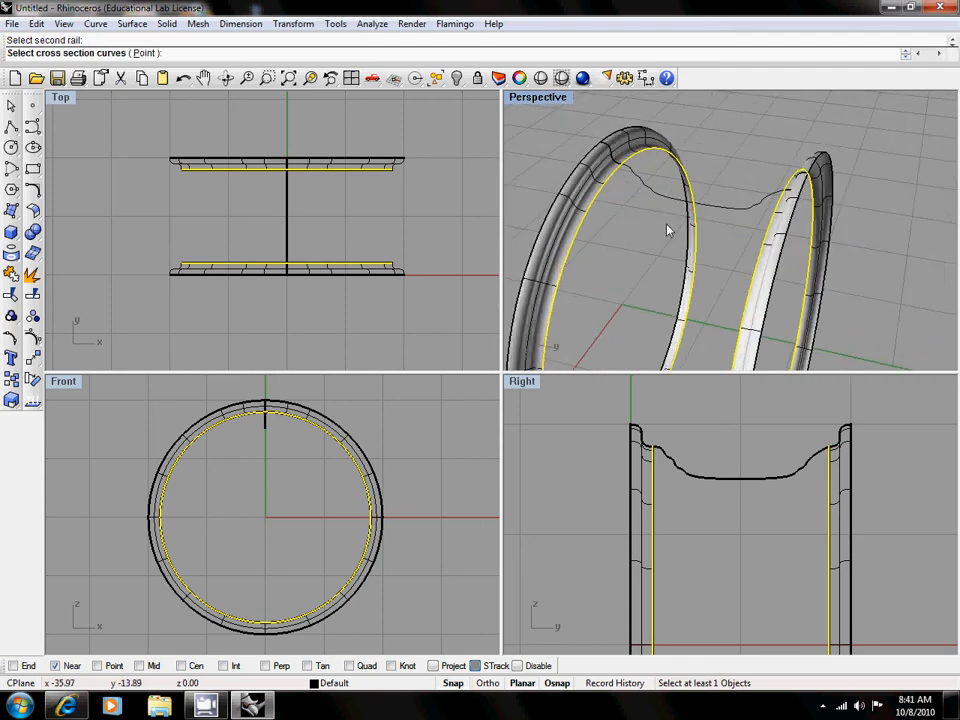
pyautogui.click(706, 481)
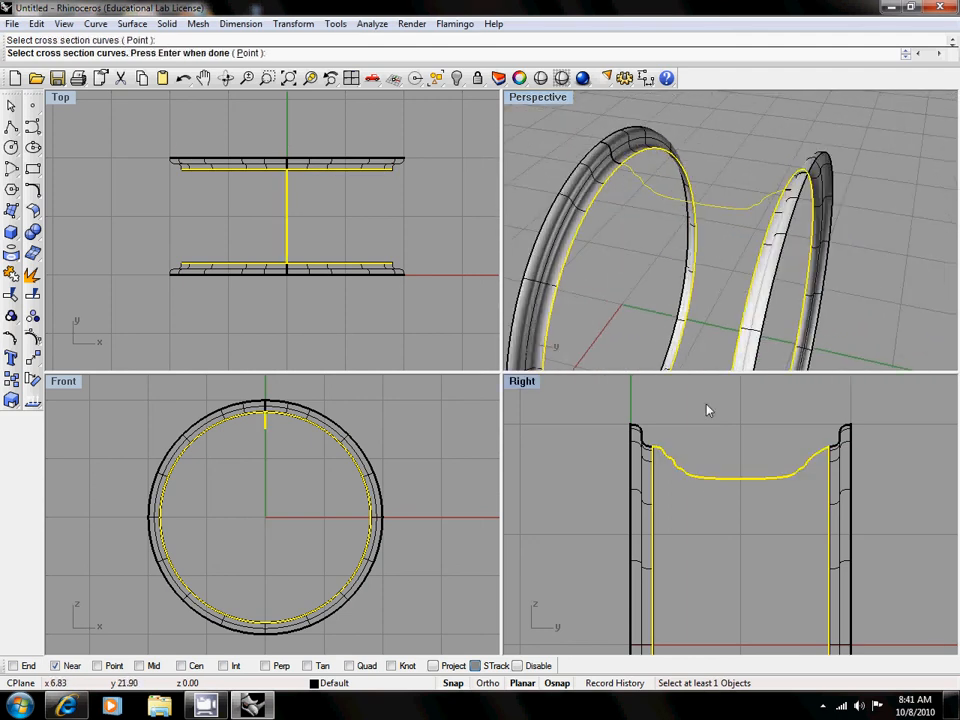
pyautogui.press('Return')
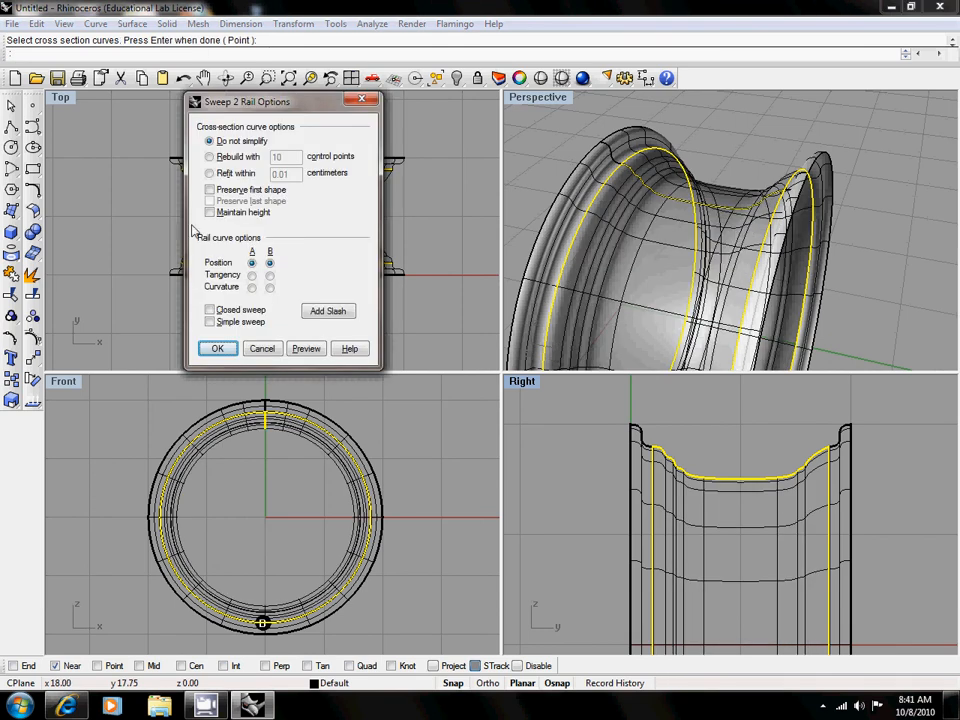
pyautogui.click(221, 349)
# Inspect the joined wheel-rim shape from the front, the side and inside in the Perspective view.
pyautogui.moveTo(633, 241); pyautogui.dragTo(665, 250, button='right')
pyautogui.scroll(-7, 757, 221)
pyautogui.scroll(3, 665, 250)
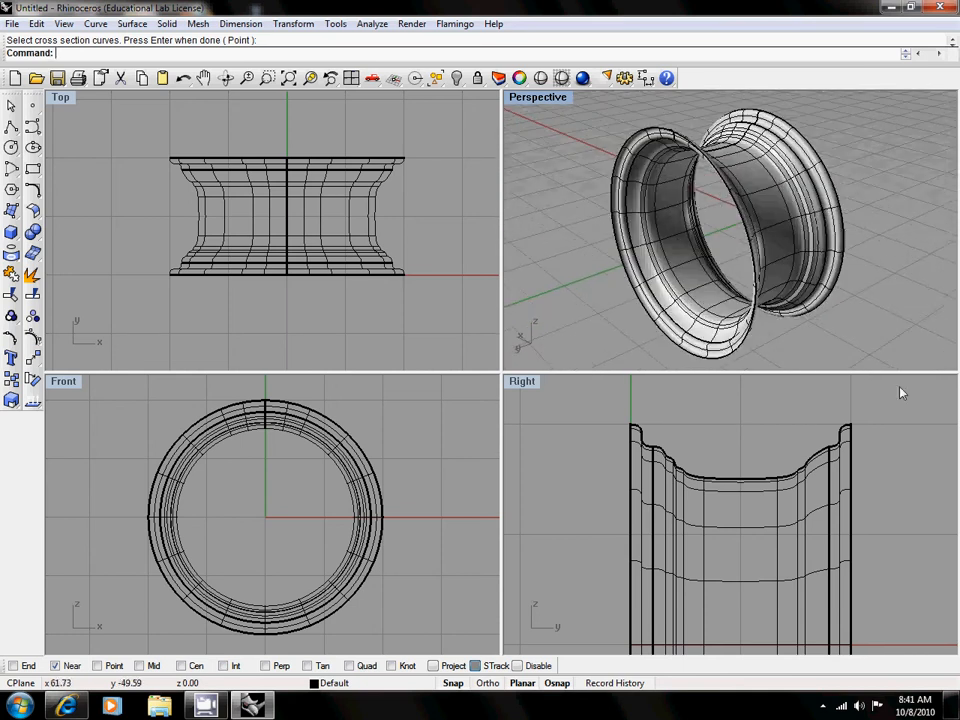
pyautogui.moveTo(654, 214); pyautogui.dragTo(745, 152, button='right')
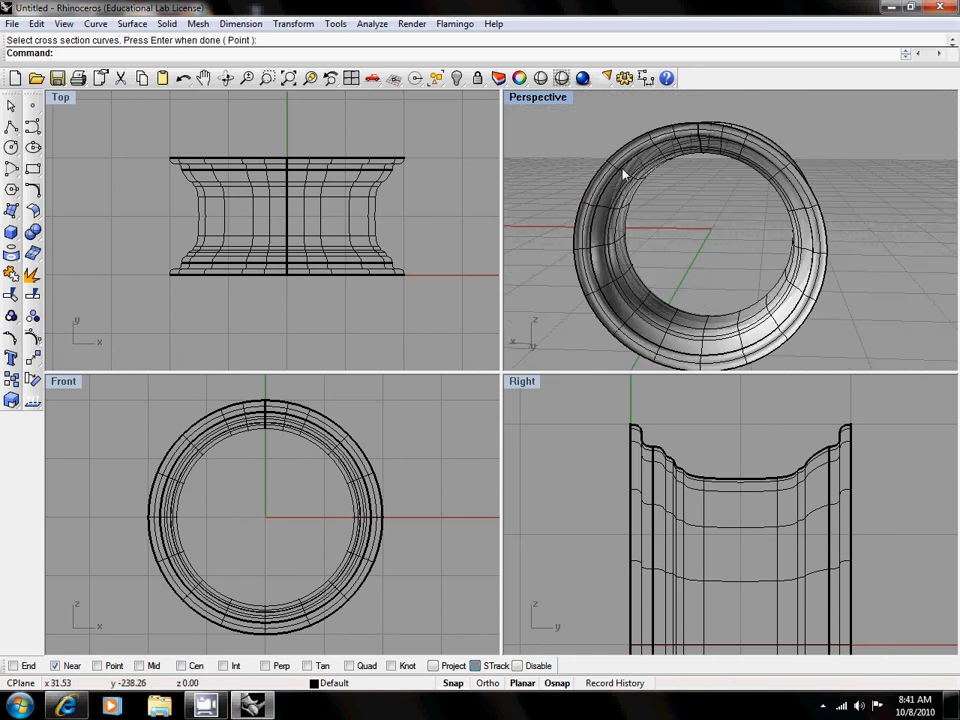
pyautogui.moveTo(885, 220); pyautogui.dragTo(757, 222, button='right')
pyautogui.scroll(2, 758, 212)
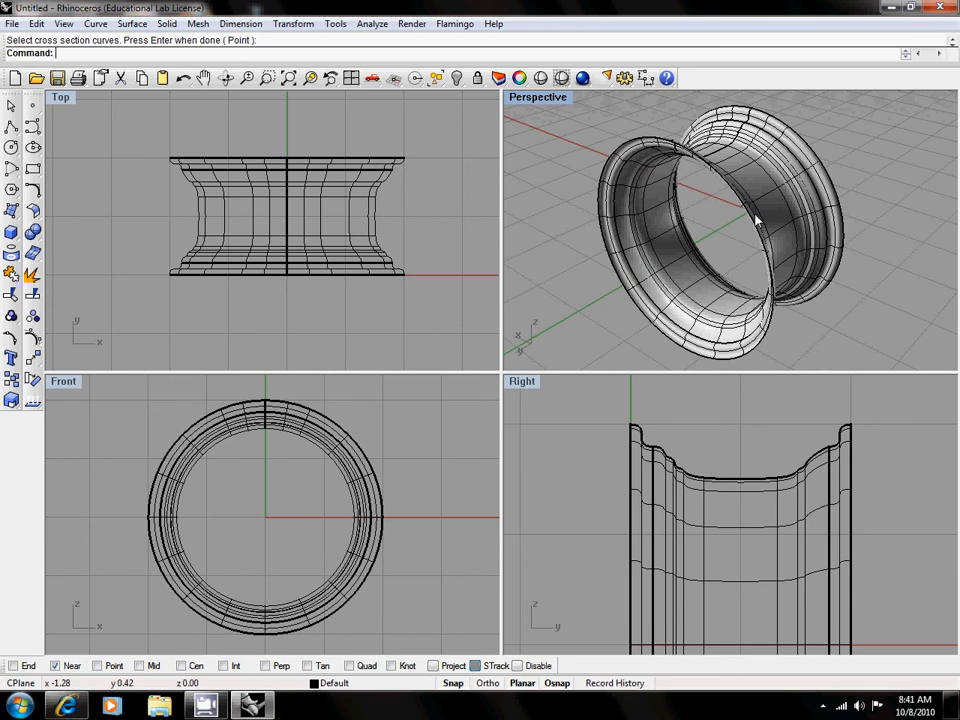
# Maximize the Right view and frame the upper profile of the rim with free space above it.
pyautogui.scroll(-3, 664, 506)
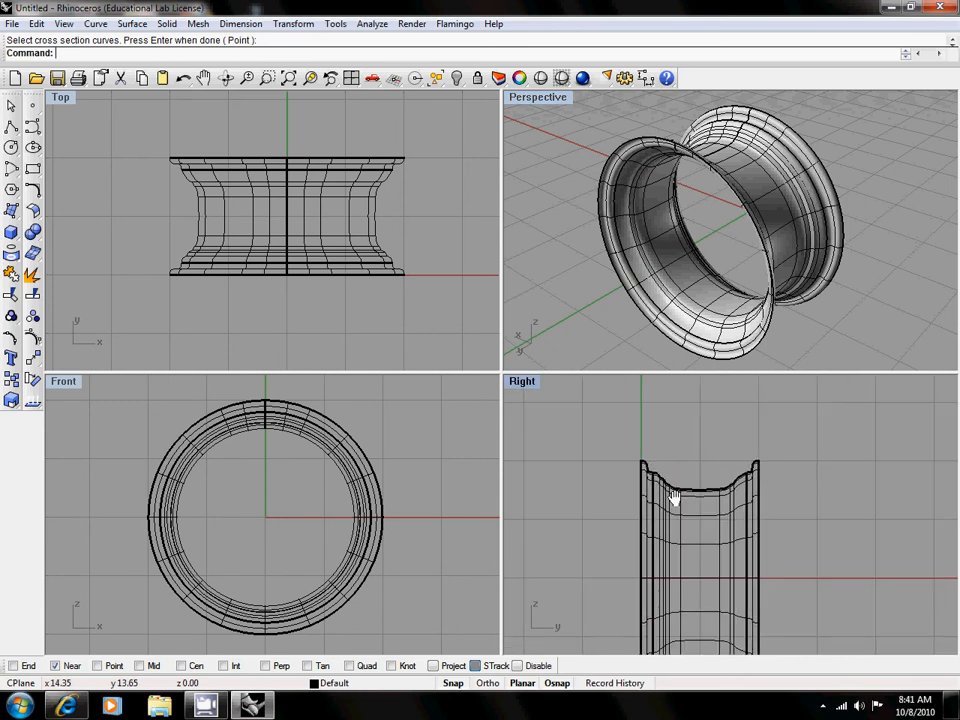
pyautogui.moveTo(674, 497); pyautogui.dragTo(600, 497, button='right')
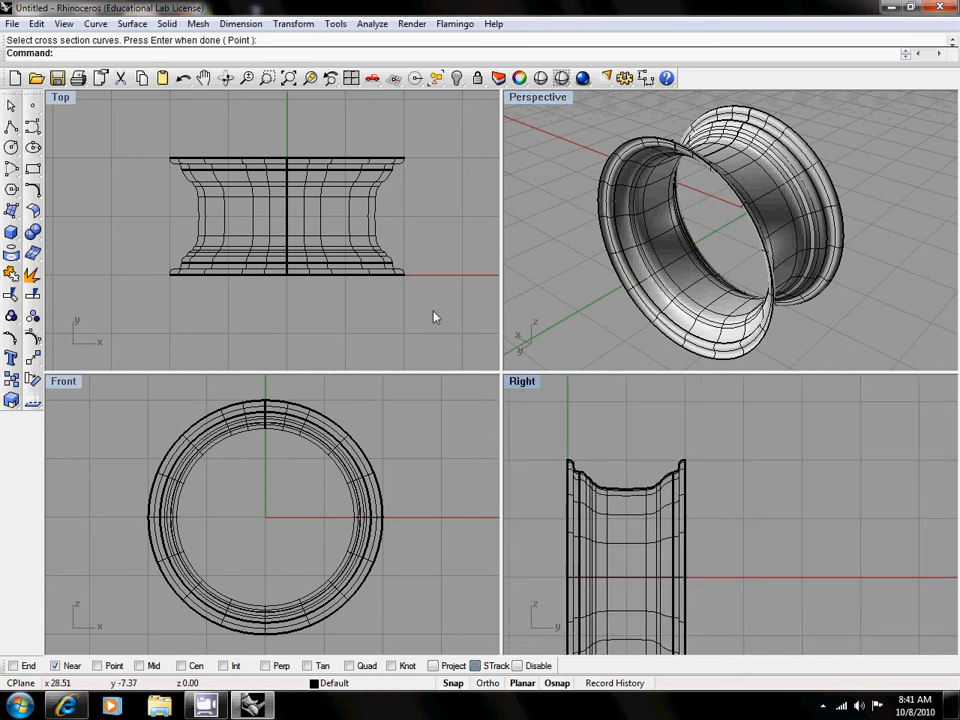
pyautogui.doubleClick(522, 381)
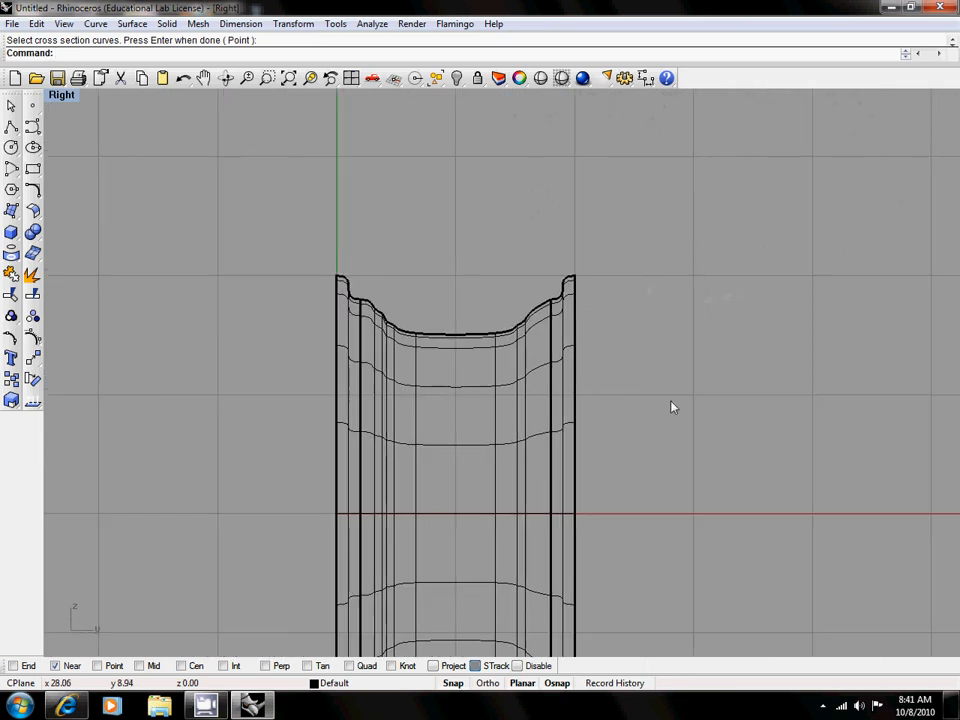
pyautogui.scroll(5, 659, 442)
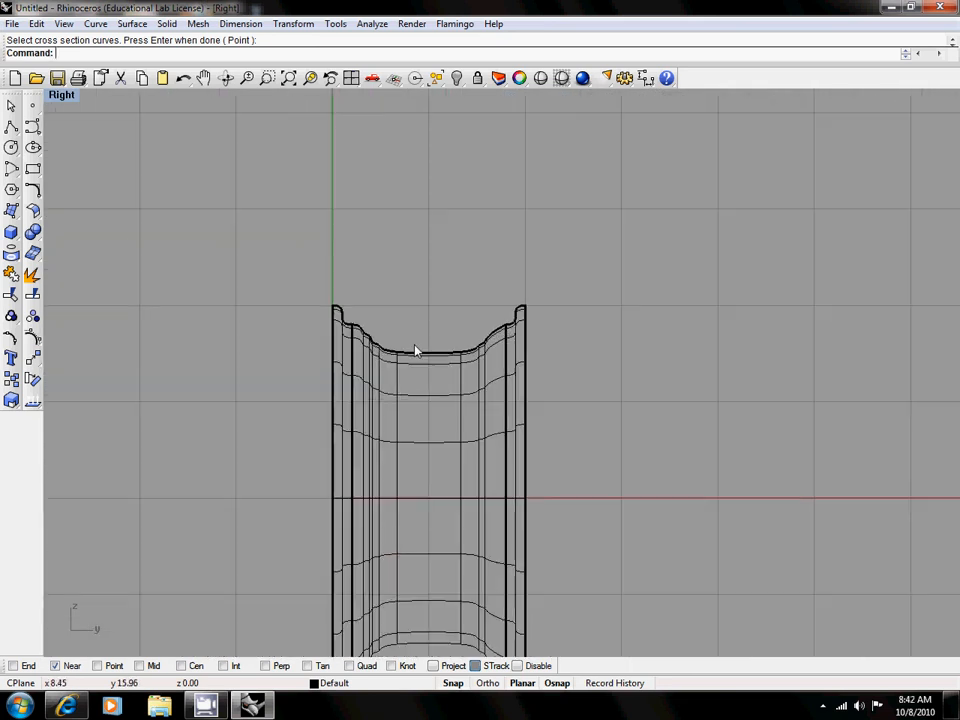
pyautogui.scroll(2, 417, 350)
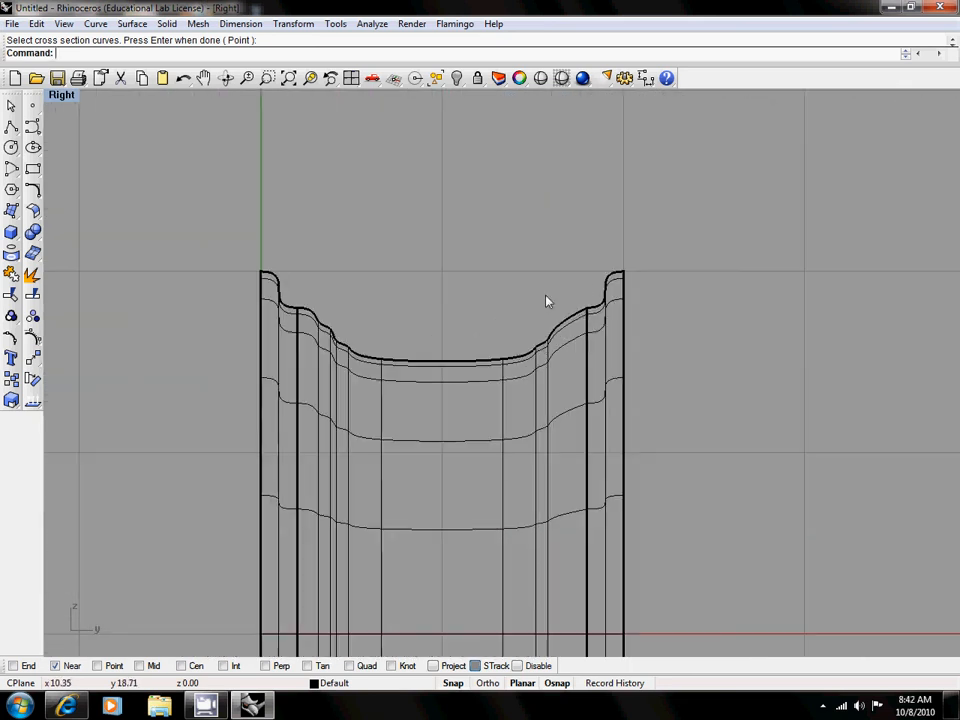
pyautogui.click(31, 128)
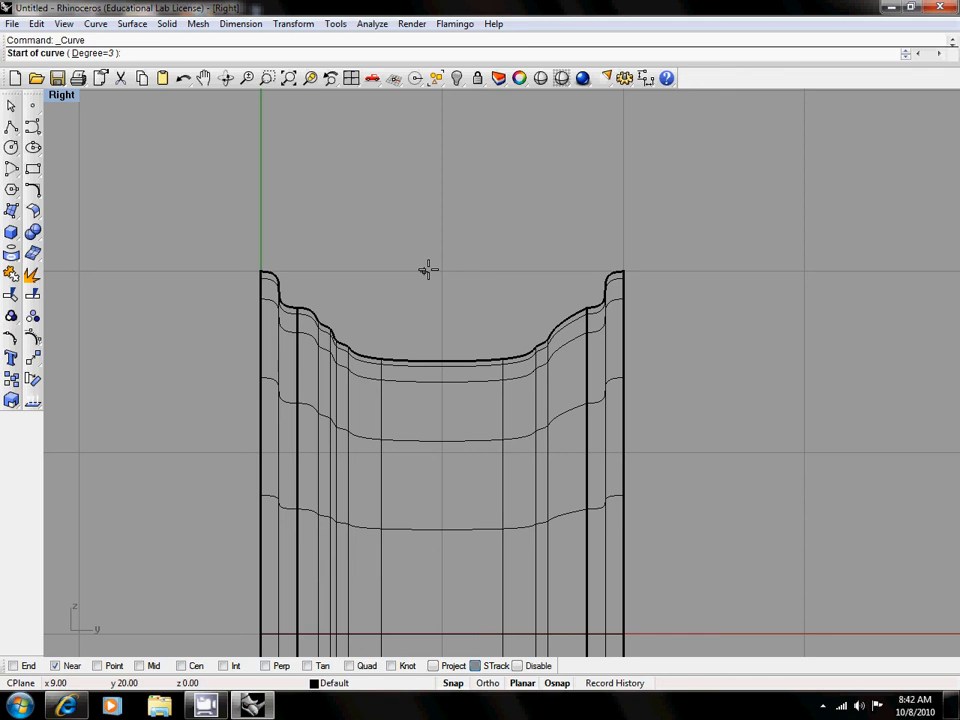
pyautogui.click(260, 268)
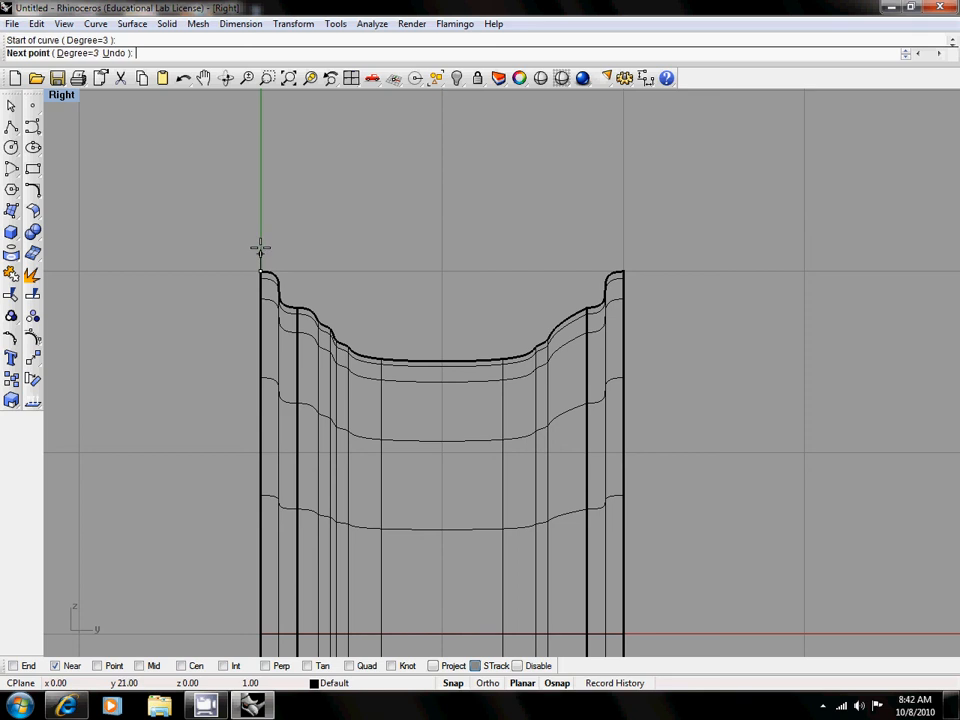
pyautogui.click(260, 250)
pyautogui.click(264, 229)
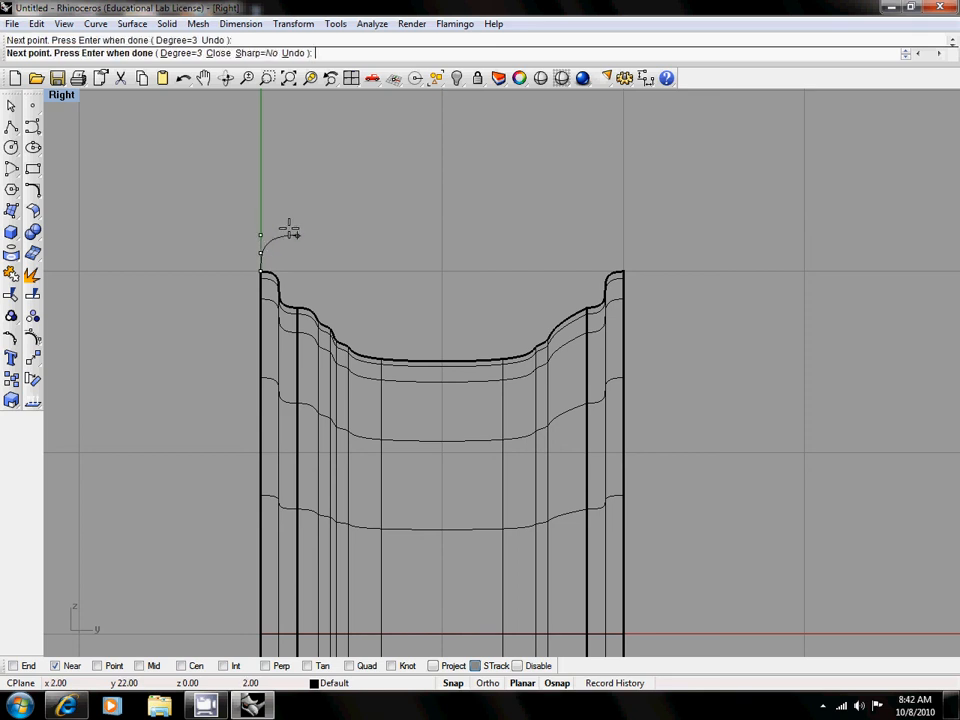
pyautogui.press('Escape')
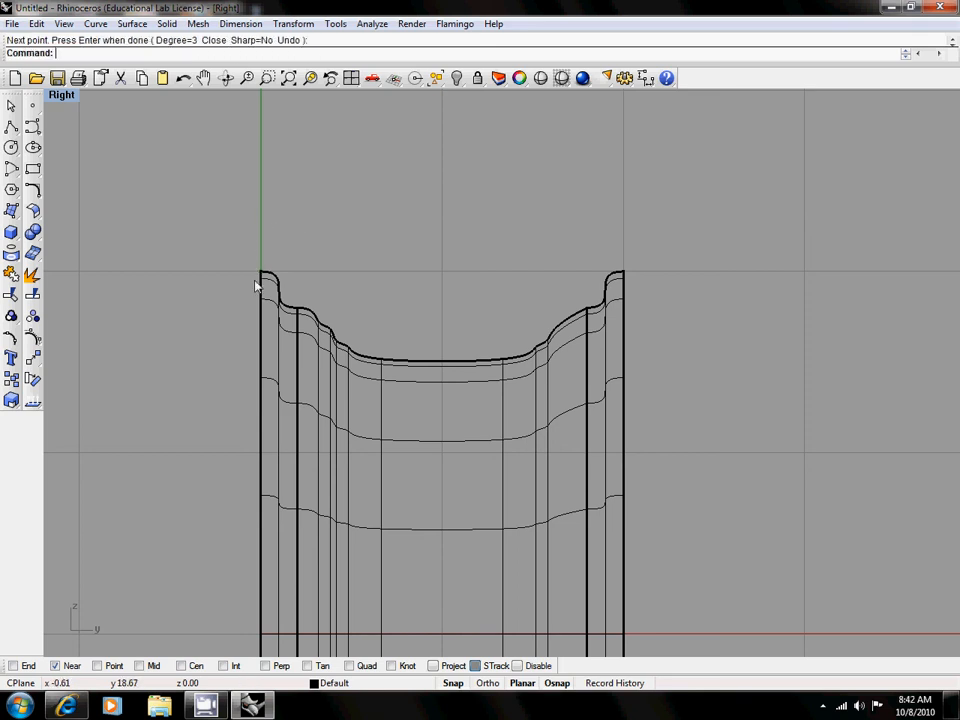
# Begin a degree-3 control-point curve at the rim's y=0 outer edge, through (-1,21), (-1,22), (0,22) and (3,23), continuing level at height 23.
pyautogui.click(33, 128)
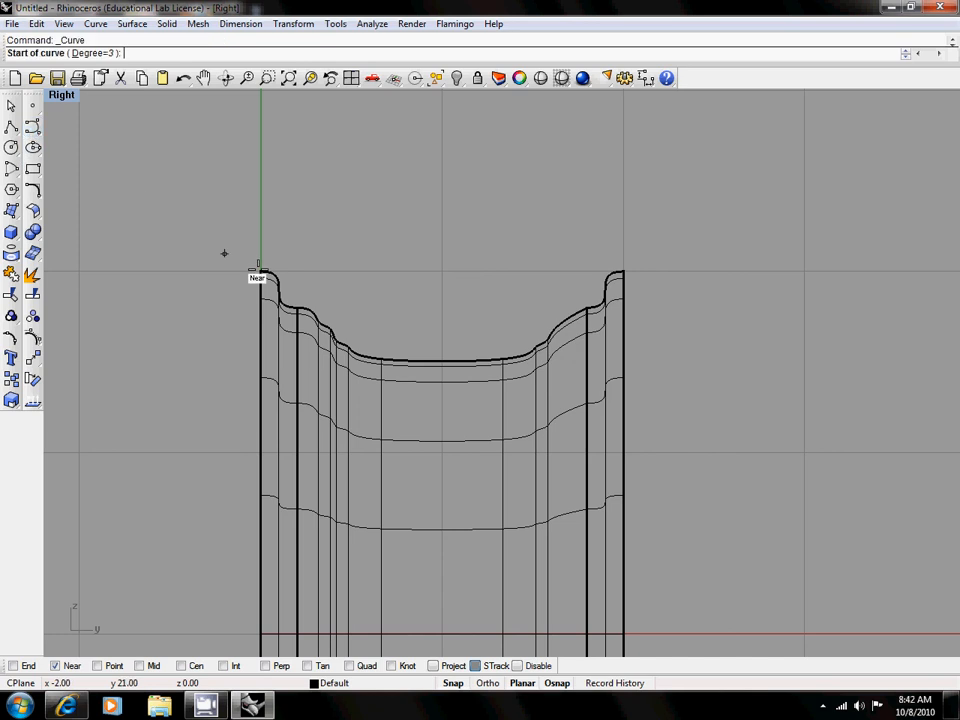
pyautogui.click(260, 274)
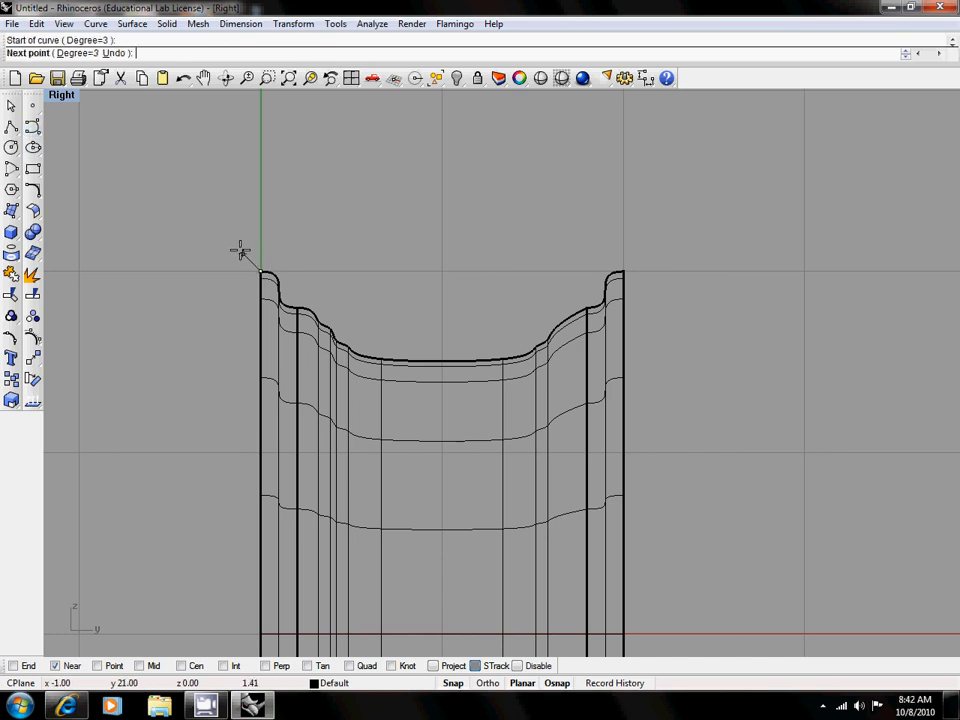
pyautogui.click(241, 251)
pyautogui.click(238, 234)
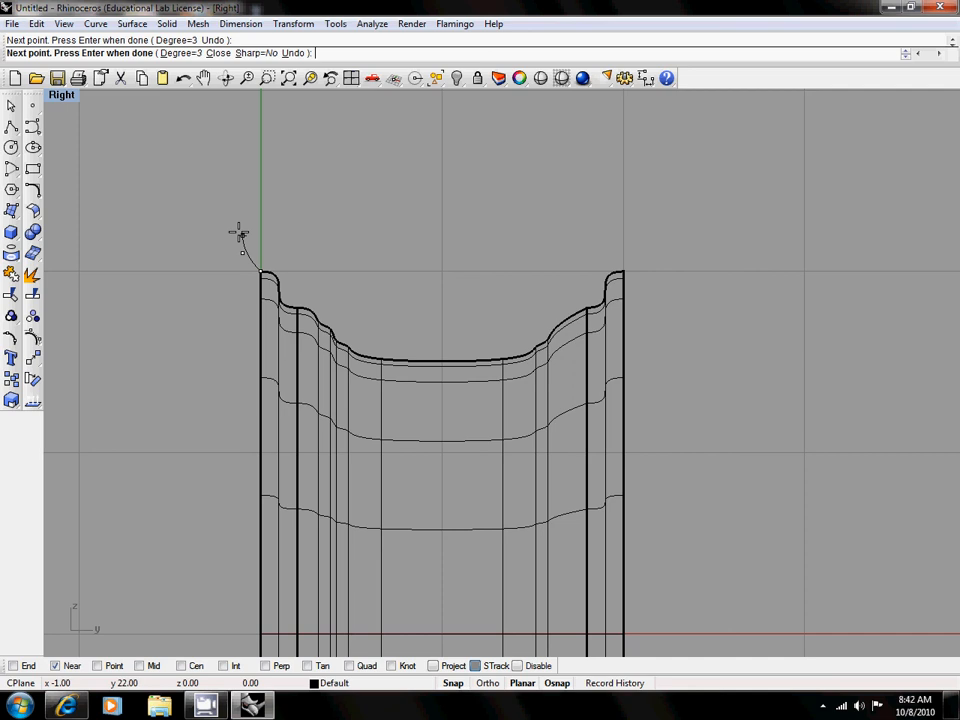
pyautogui.click(260, 235)
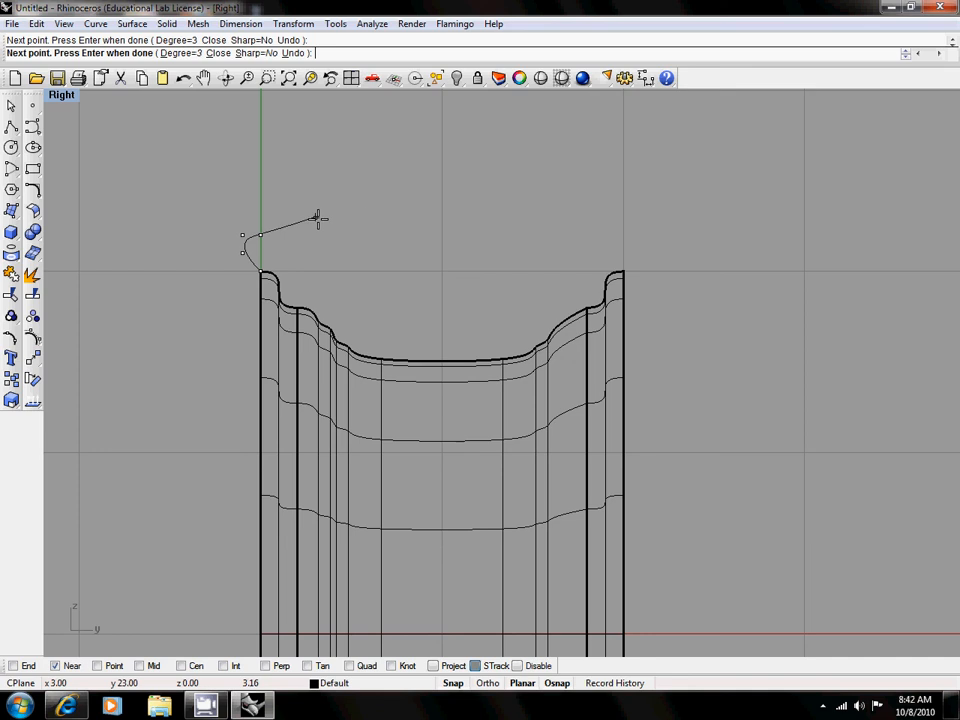
pyautogui.click(317, 218)
pyautogui.click(406, 217)
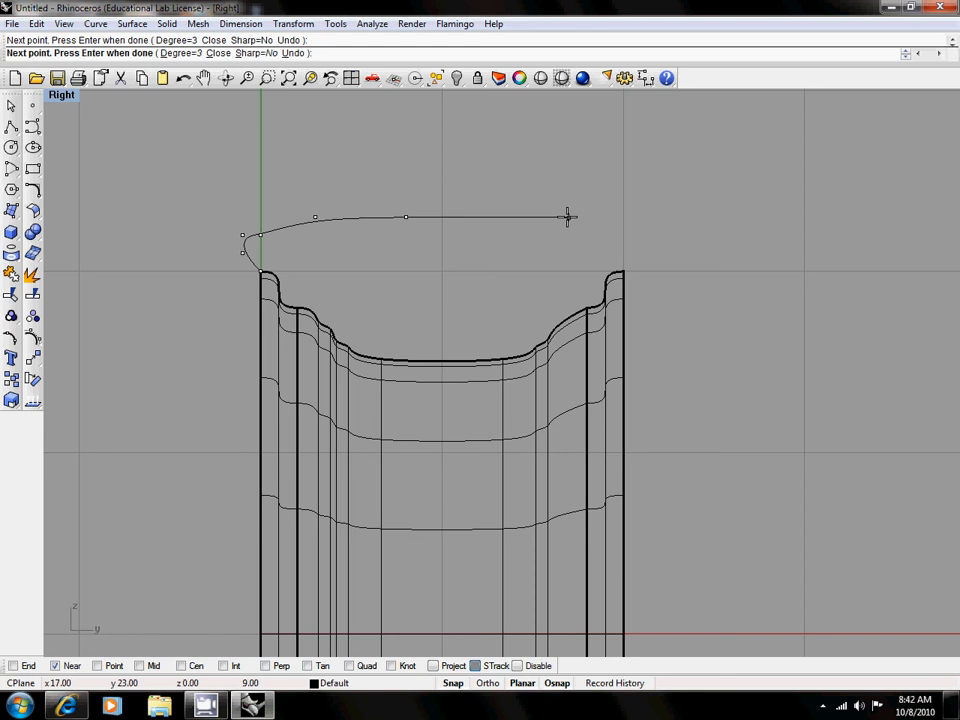
# Continue the curve level at height 23, mirror the shoulder through (20,22), (21,22) and (21,21), and end it on the opposite rim edge.
pyautogui.click(479, 217)
pyautogui.click(550, 218)
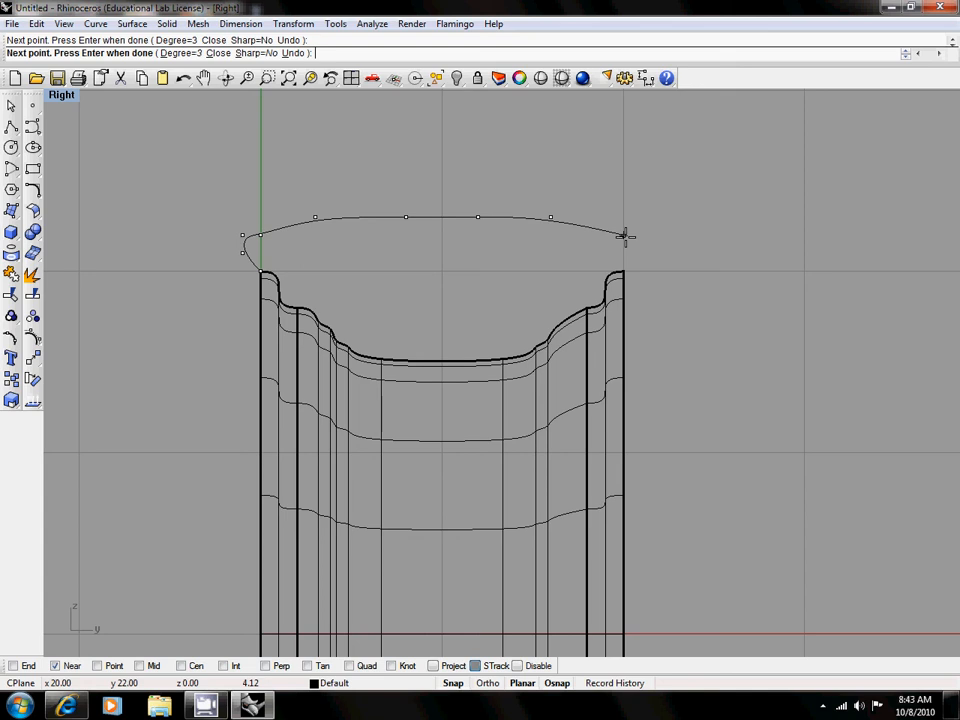
pyautogui.click(626, 236)
pyautogui.click(641, 235)
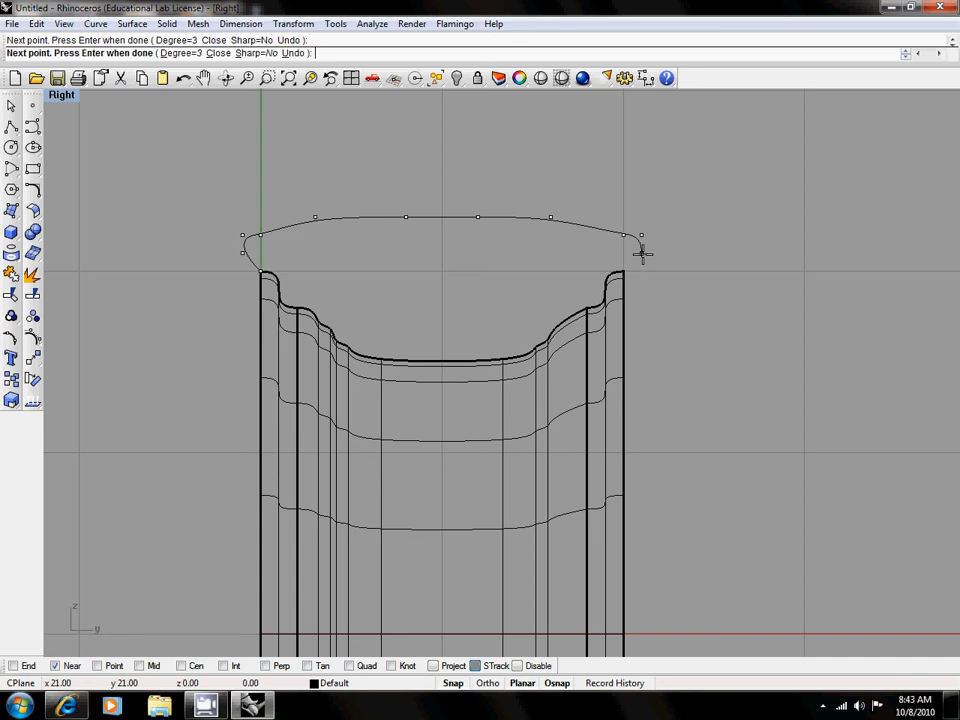
pyautogui.click(641, 252)
pyautogui.click(618, 262)
pyautogui.press('Return')
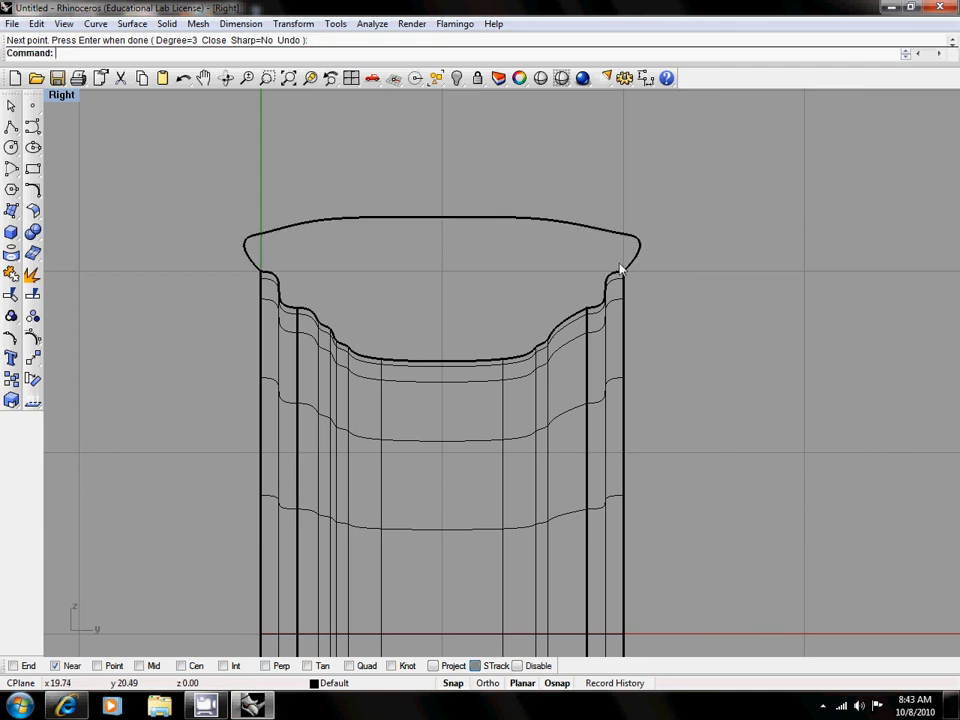
# Return to the four-view layout and examine the profile curve above the rim in the Perspective view.
pyautogui.doubleClick(62, 95)
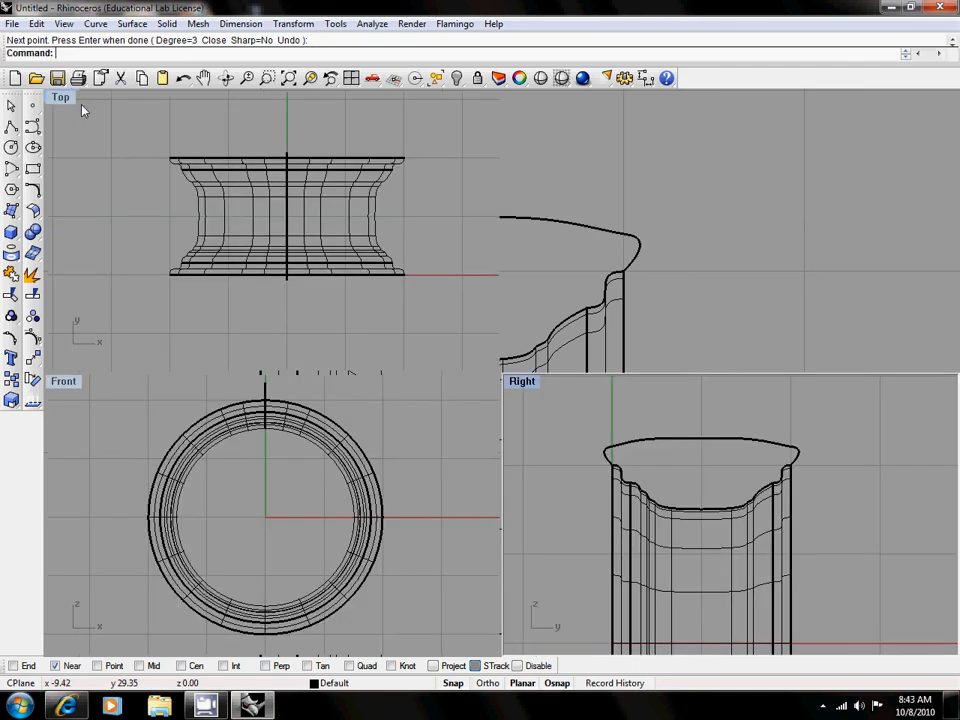
pyautogui.moveTo(681, 322); pyautogui.dragTo(576, 177, button='right')
pyautogui.scroll(6, 748, 165)
pyautogui.moveTo(750, 171)
pyautogui.mouseDown(button='right')
pyautogui.moveTo(745, 182)
pyautogui.moveTo(698, 172)
pyautogui.moveTo(685, 135)
pyautogui.moveTo(670, 150)
pyautogui.moveTo(745, 165)
pyautogui.mouseUp(button='right')
pyautogui.scroll(-4, 744, 182)
pyautogui.moveTo(683, 197); pyautogui.dragTo(660, 158, button='right')
pyautogui.scroll(-4, 672, 184)
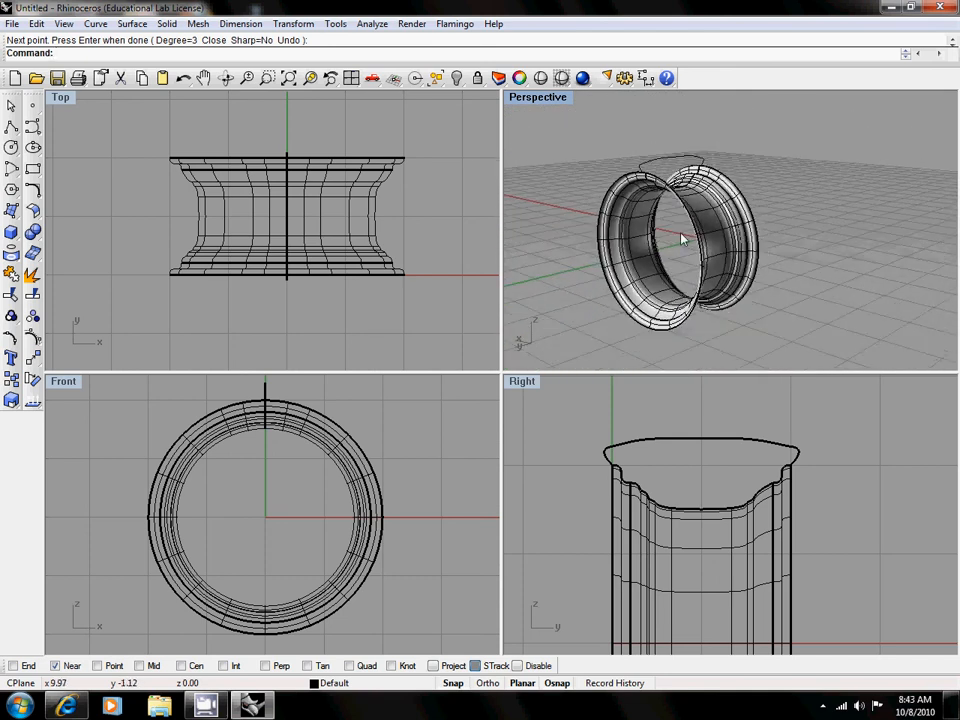
pyautogui.moveTo(662, 230); pyautogui.dragTo(636, 246, button='right')
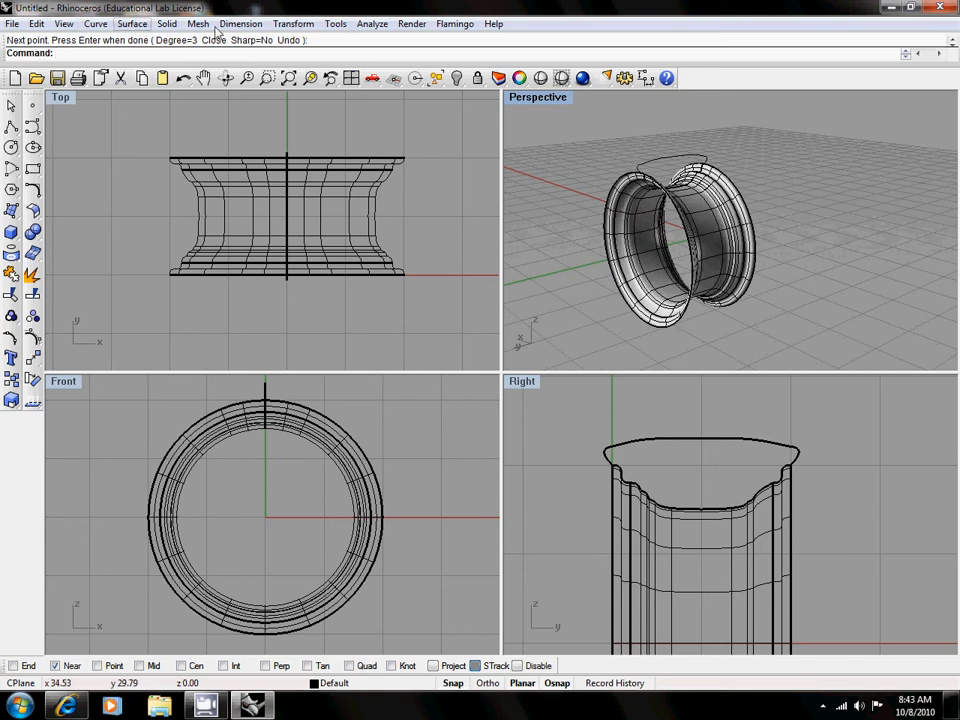
# Start a Sweep 2 Rails surface with the mirrored ring's outermost circular surface edge as the first rail.
pyautogui.click(132, 23)
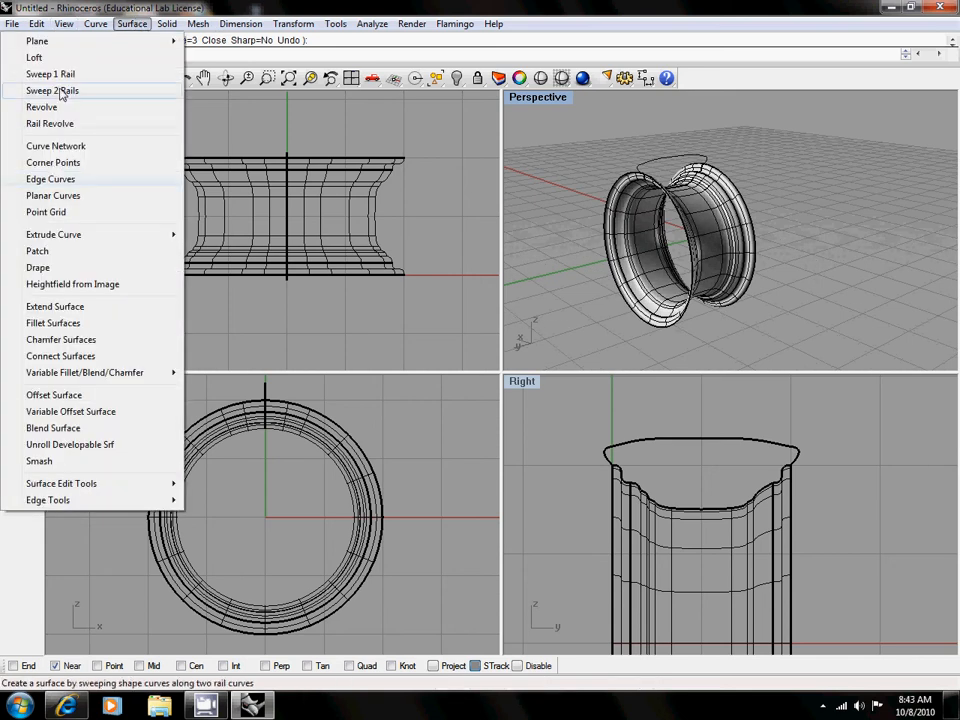
pyautogui.click(62, 91)
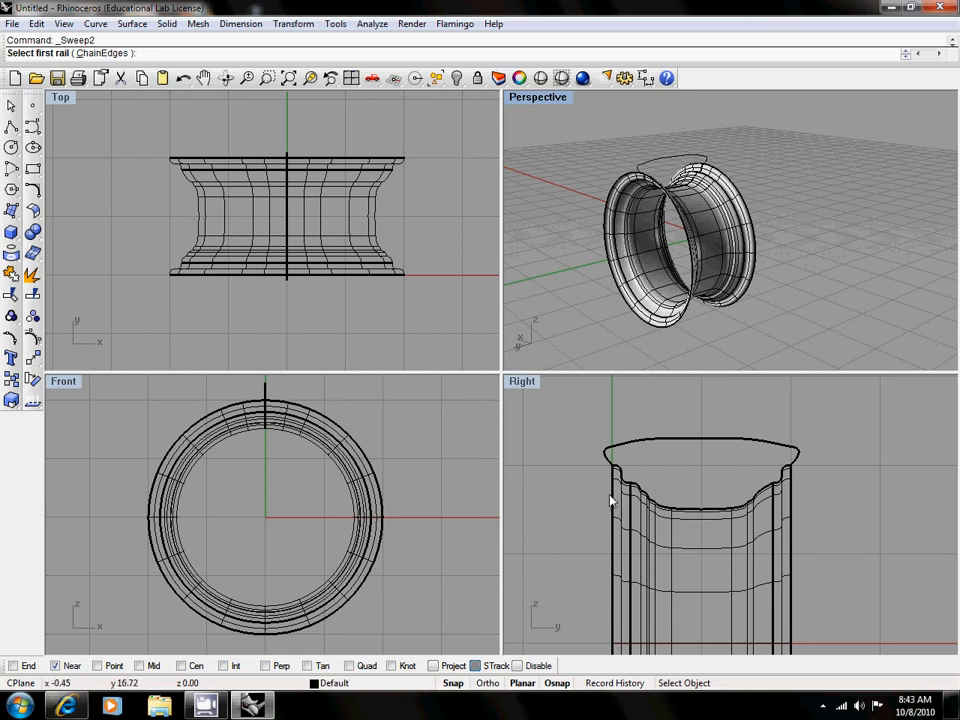
pyautogui.scroll(3, 628, 172)
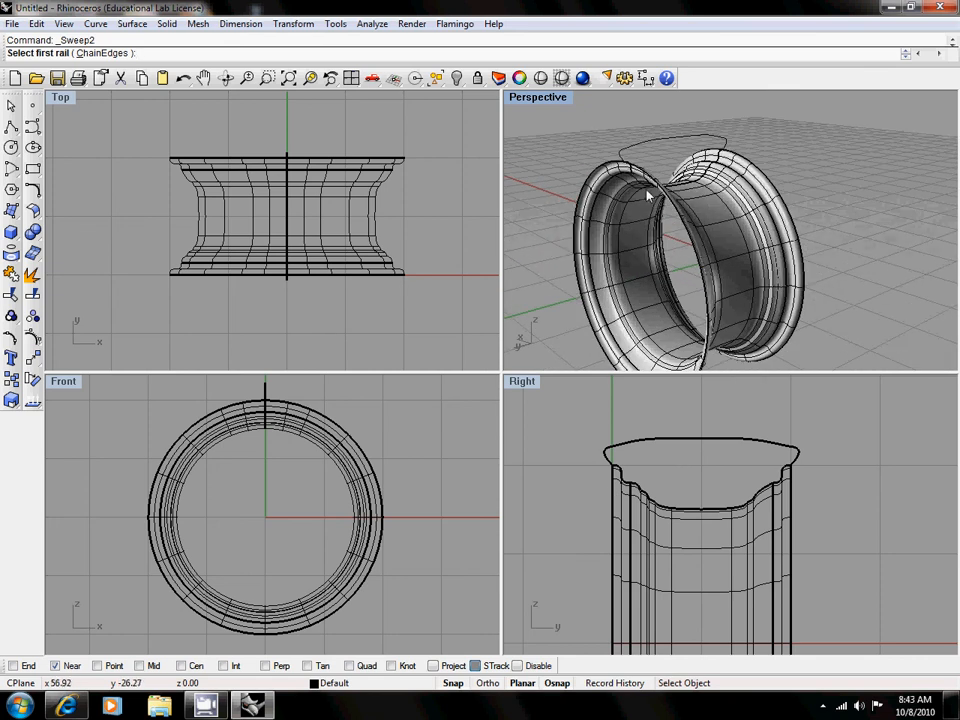
pyautogui.click(628, 170)
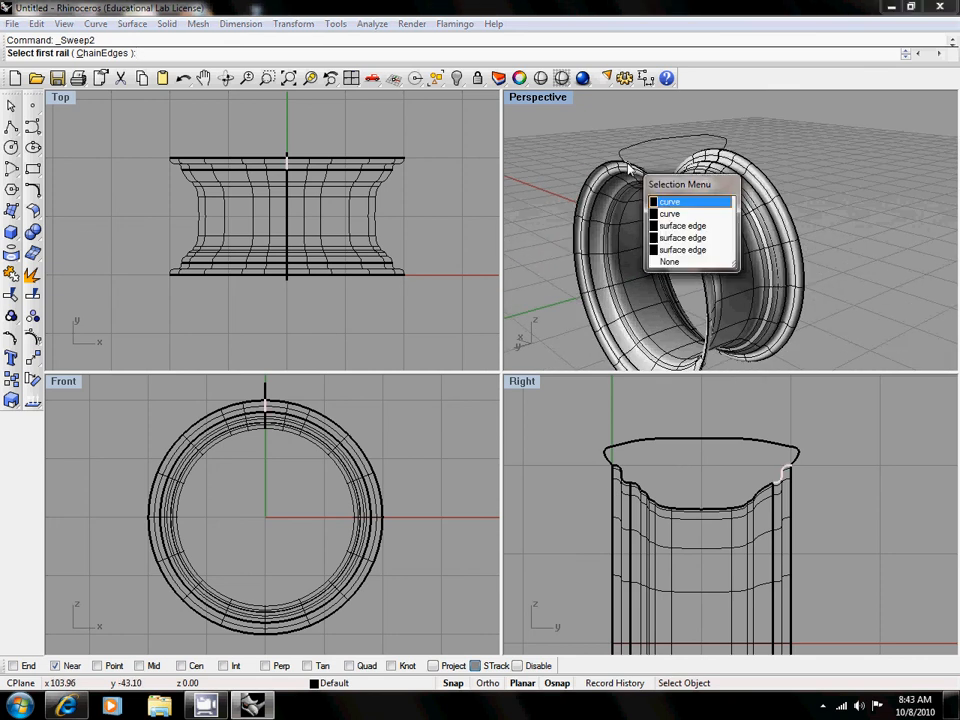
pyautogui.click(677, 255)
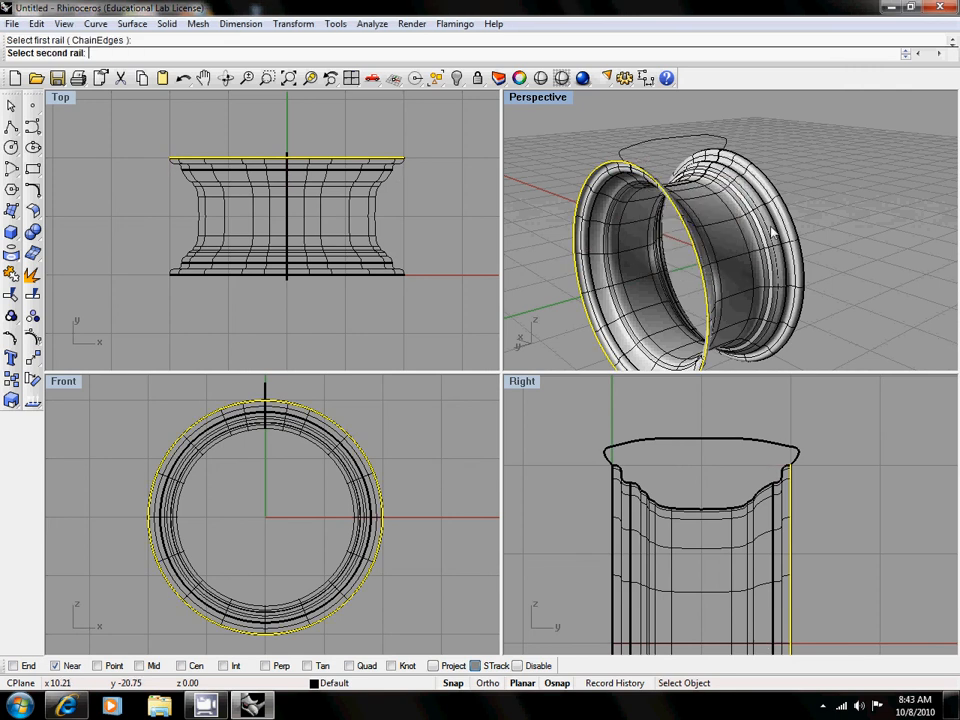
# Choose the outermost circular surface edge on the opposite side of the rim as the second rail.
pyautogui.moveTo(699, 236); pyautogui.dragTo(560, 238, button='right')
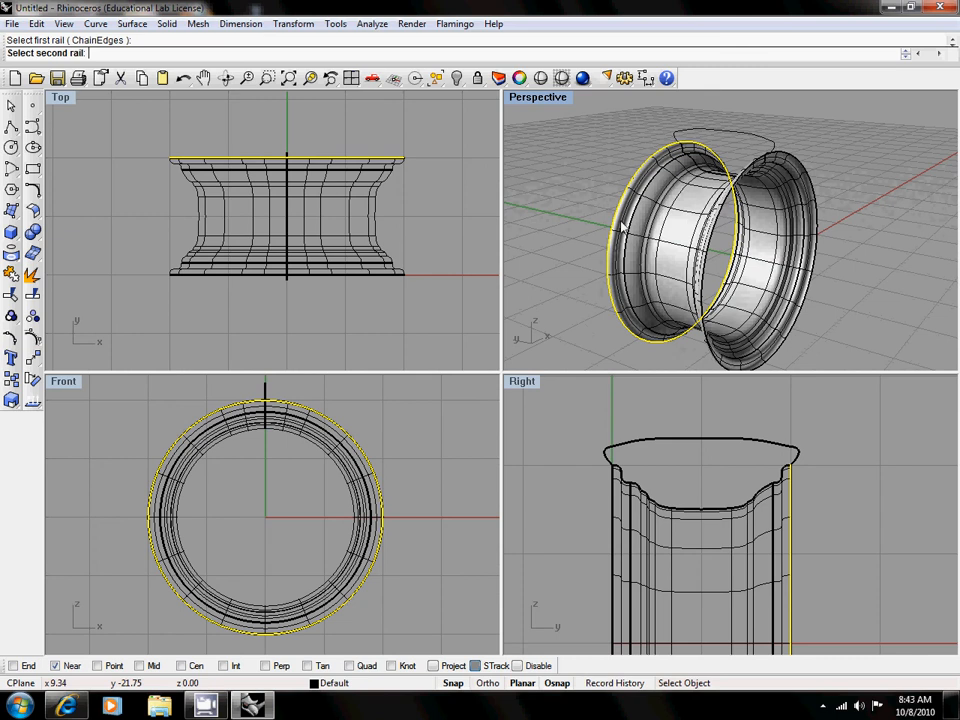
pyautogui.click(742, 228)
pyautogui.click(771, 262)
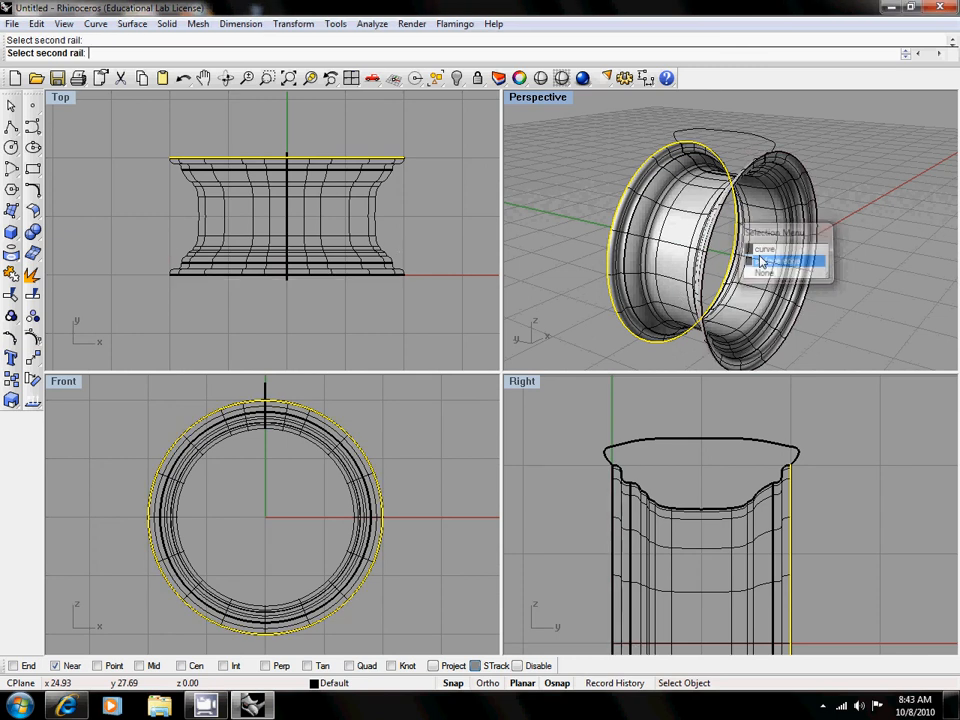
# Use the profile curve above the rim as the cross section, not simplified, and create the swept tire surface.
pyautogui.moveTo(771, 262)
pyautogui.mouseDown(button='right')
pyautogui.moveTo(745, 262)
pyautogui.moveTo(776, 259)
pyautogui.moveTo(776, 272)
pyautogui.mouseUp(button='right')
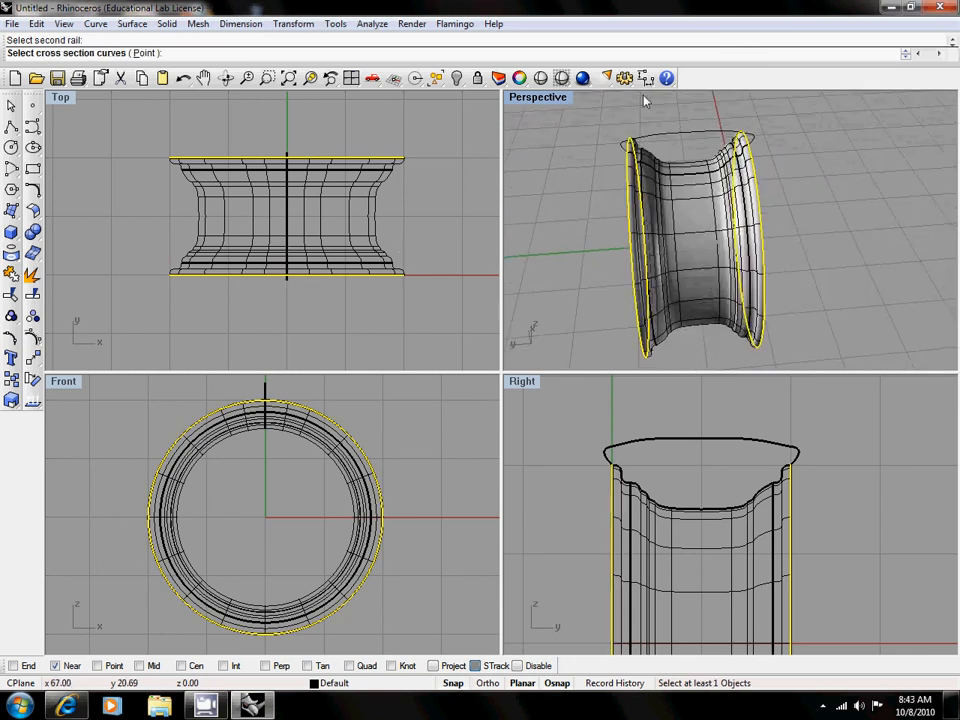
pyautogui.scroll(3, 714, 171)
pyautogui.click(702, 153)
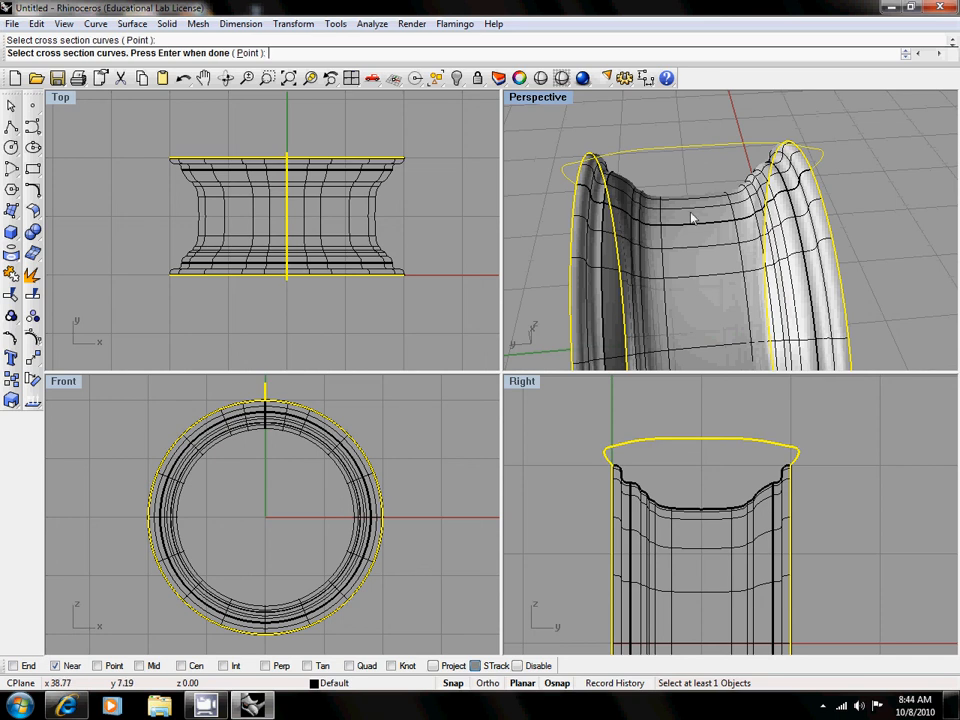
pyautogui.press('Return')
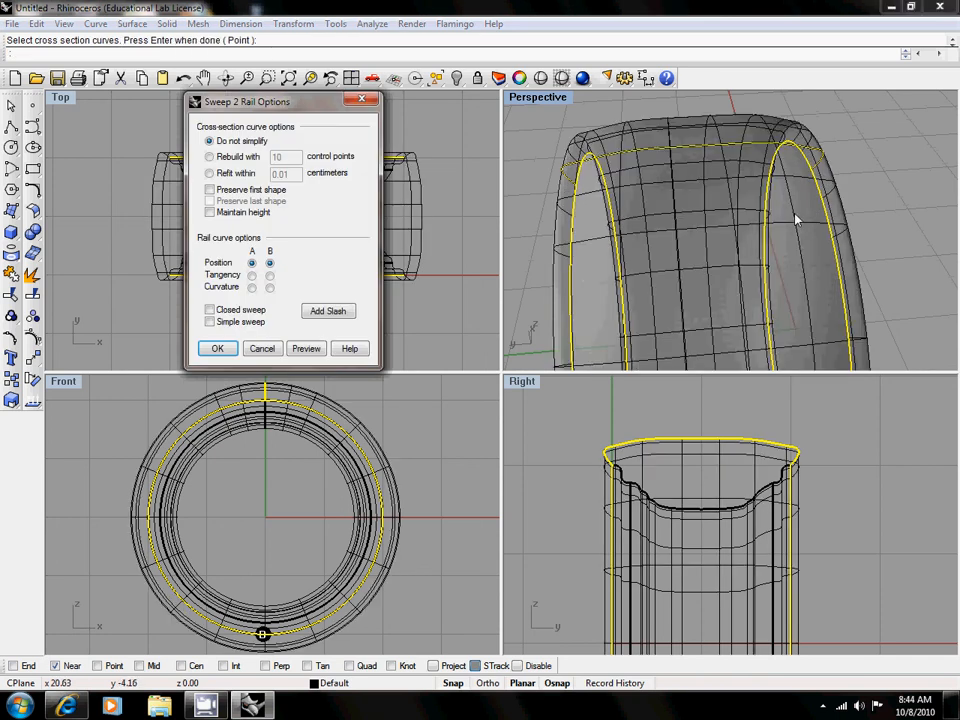
pyautogui.press('Return')
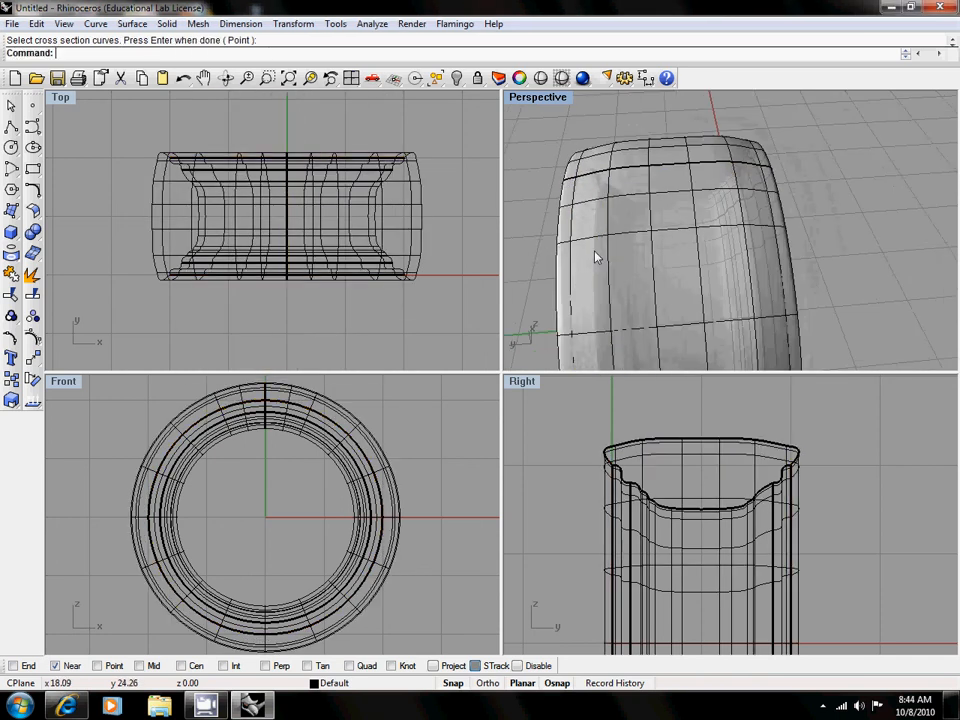
# Inspect the tire surface around the rim, maximizing the Perspective view for a closer look.
pyautogui.moveTo(596, 253); pyautogui.dragTo(703, 238, button='right')
pyautogui.scroll(-4, 731, 265)
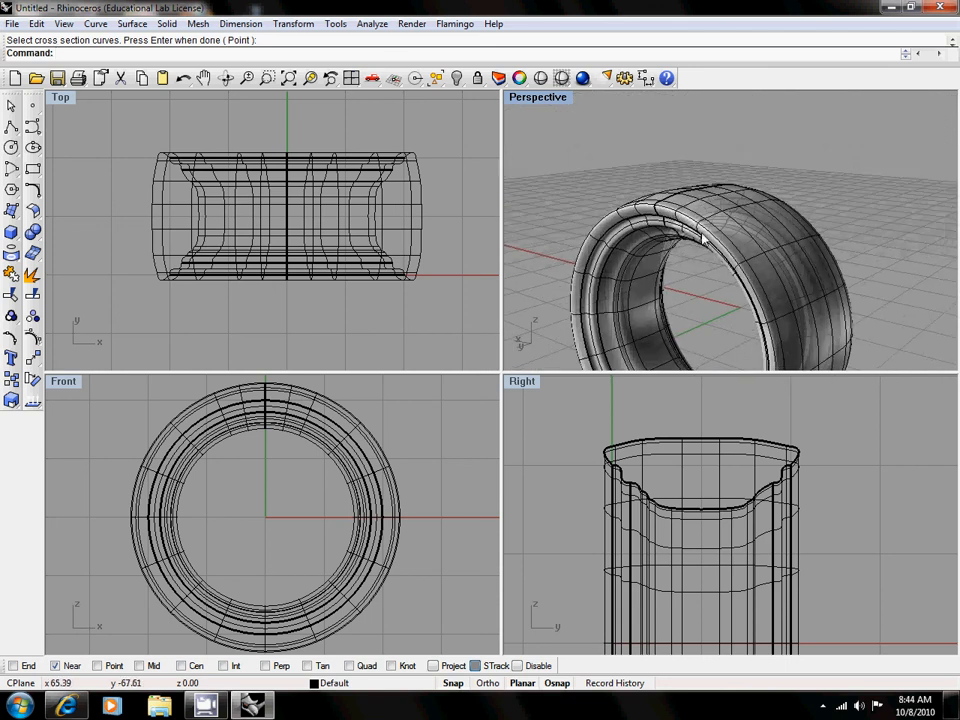
pyautogui.scroll(-4, 703, 238)
pyautogui.moveTo(767, 328); pyautogui.dragTo(745, 322, button='right')
pyautogui.scroll(5, 673, 274)
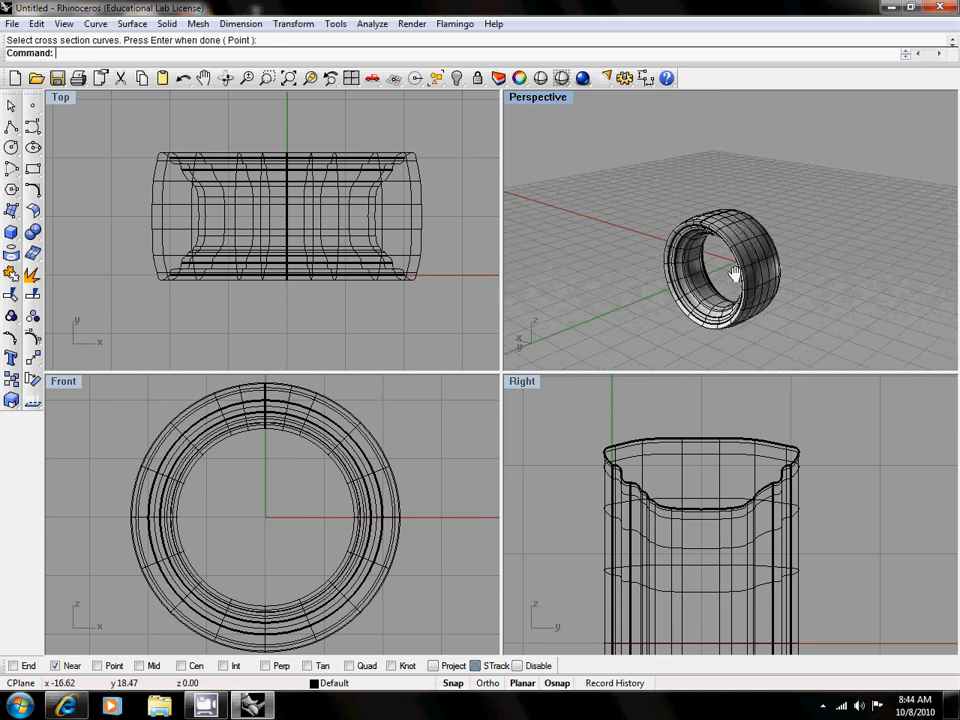
pyautogui.doubleClick(540, 97)
pyautogui.moveTo(536, 360); pyautogui.dragTo(501, 390, button='right')
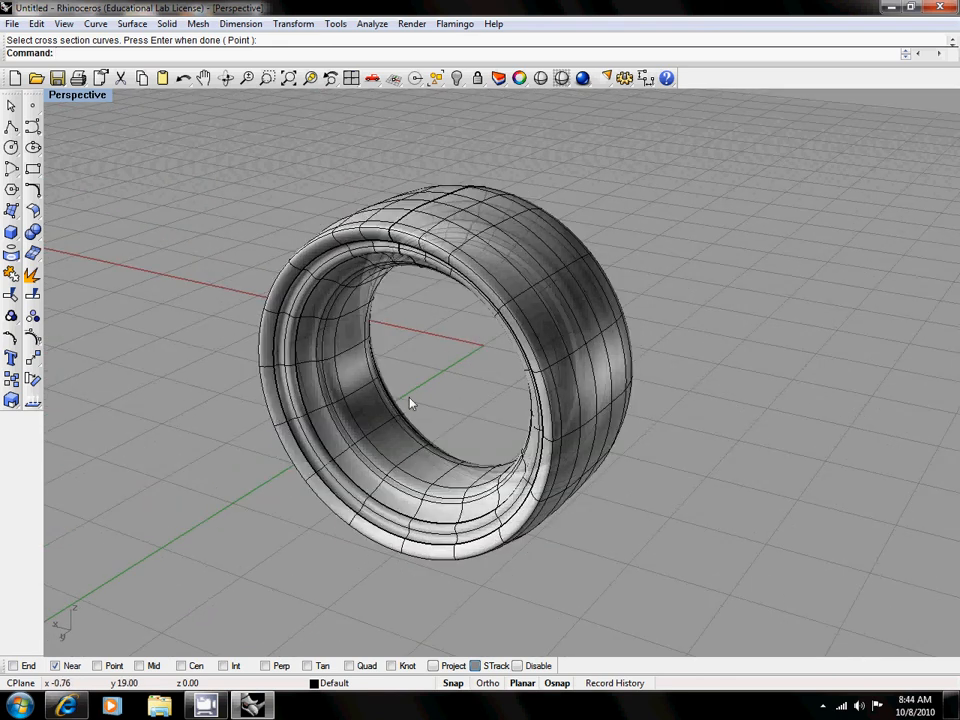
pyautogui.scroll(5, 410, 402)
pyautogui.scroll(-2, 410, 401)
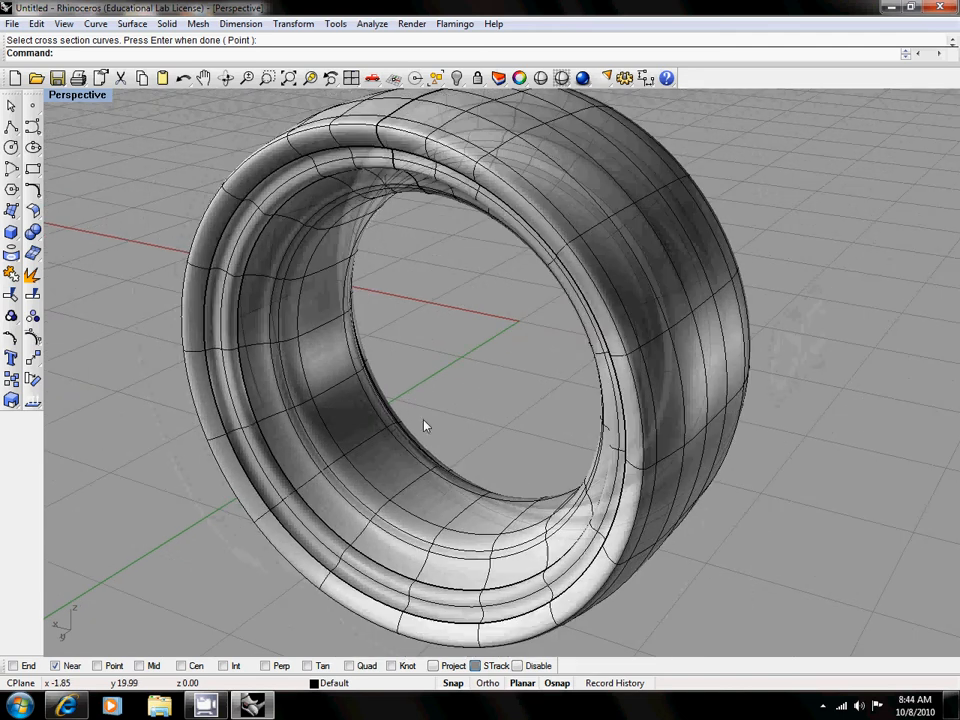
pyautogui.scroll(-3, 424, 424)
pyautogui.moveTo(414, 420); pyautogui.dragTo(386, 414, button='right')
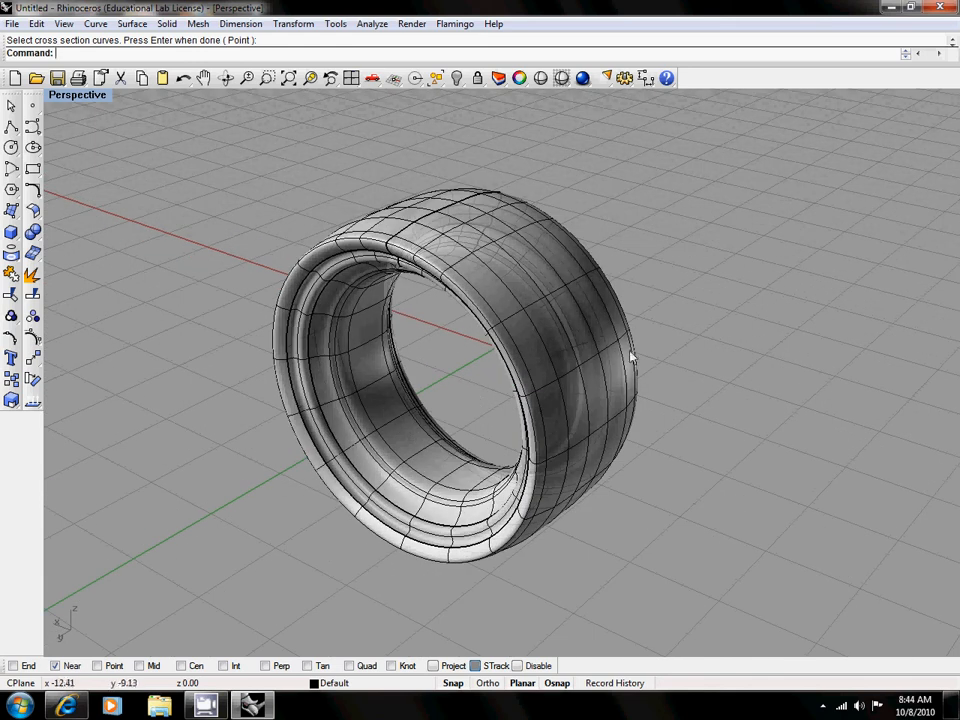
# Examine the wheel face-on and again from an angle to check the rim interior and tread.
pyautogui.moveTo(579, 369); pyautogui.dragTo(456, 414, button='right')
pyautogui.moveTo(557, 422); pyautogui.dragTo(591, 369, button='right')
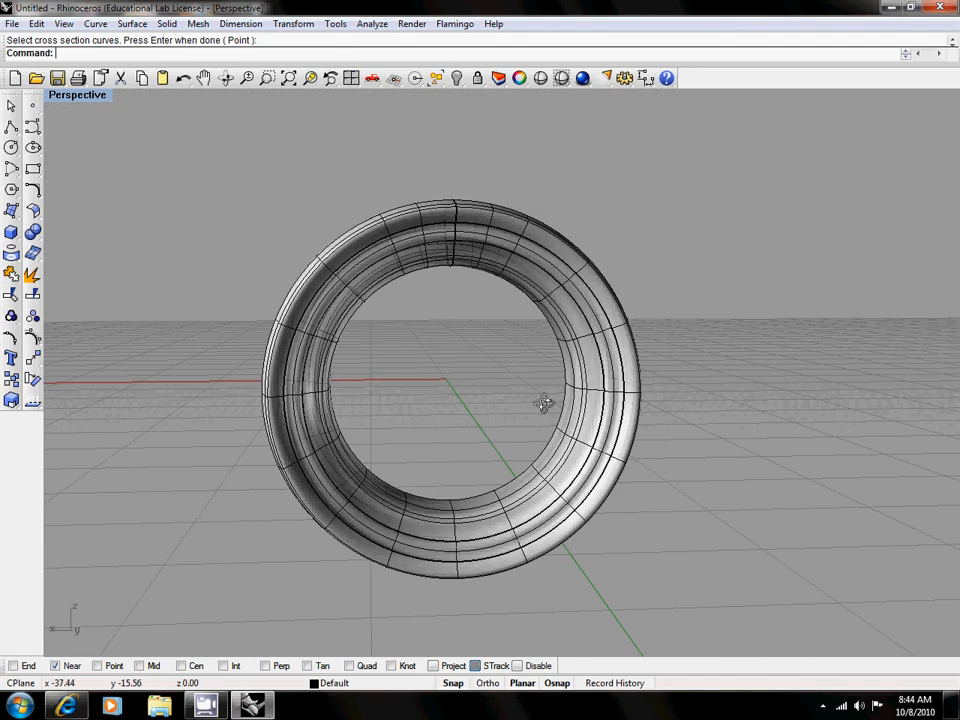
pyautogui.moveTo(543, 403); pyautogui.dragTo(568, 439, button='right')
pyautogui.moveTo(465, 437); pyautogui.dragTo(447, 407, button='right')
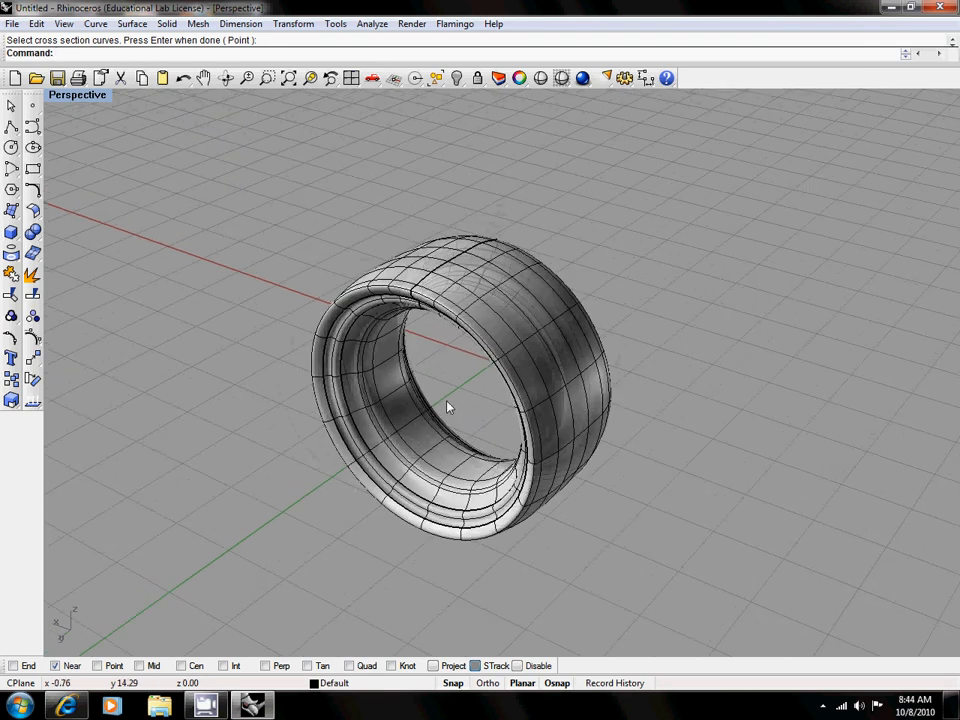
pyautogui.scroll(3, 447, 407)
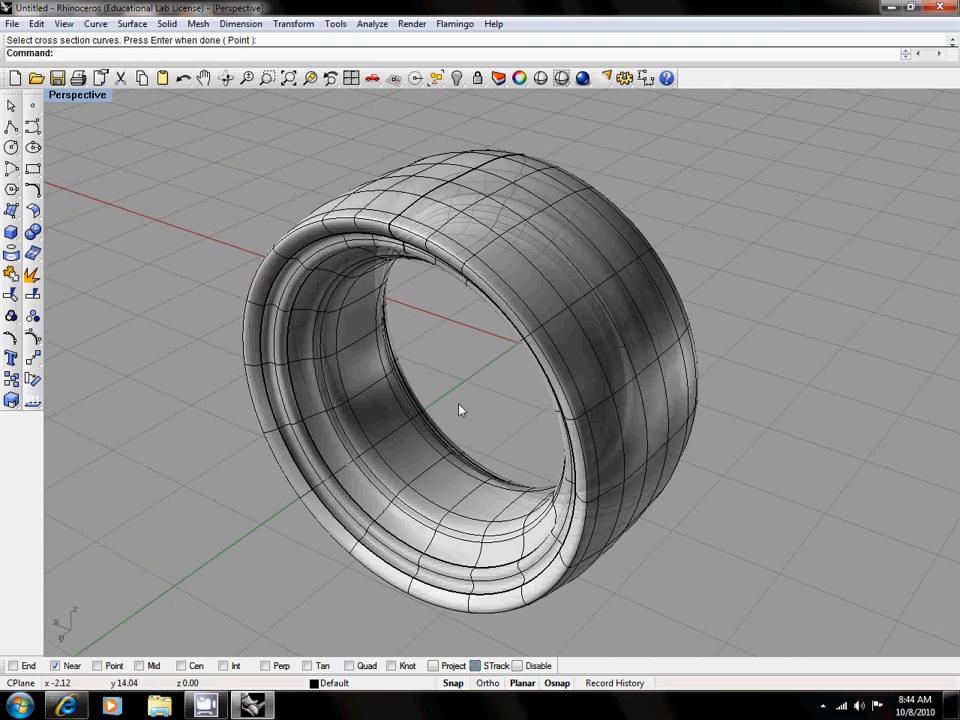
pyautogui.moveTo(534, 450)
pyautogui.mouseDown(button='right')
pyautogui.moveTo(561, 401)
pyautogui.moveTo(624, 407)
pyautogui.moveTo(636, 392)
pyautogui.moveTo(401, 422)
pyautogui.moveTo(538, 434)
pyautogui.mouseUp(button='right')
# Set the Perspective view to Rendered display and inspect the wheel's smooth surfaces from the front and the tread side.
pyautogui.click(77, 94)
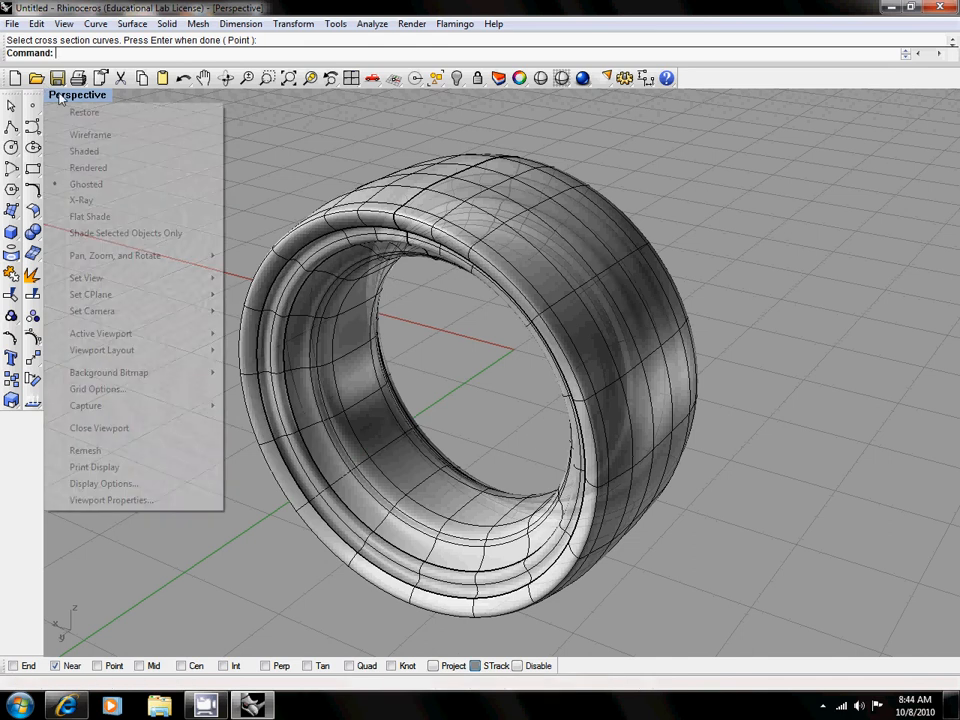
pyautogui.click(88, 168)
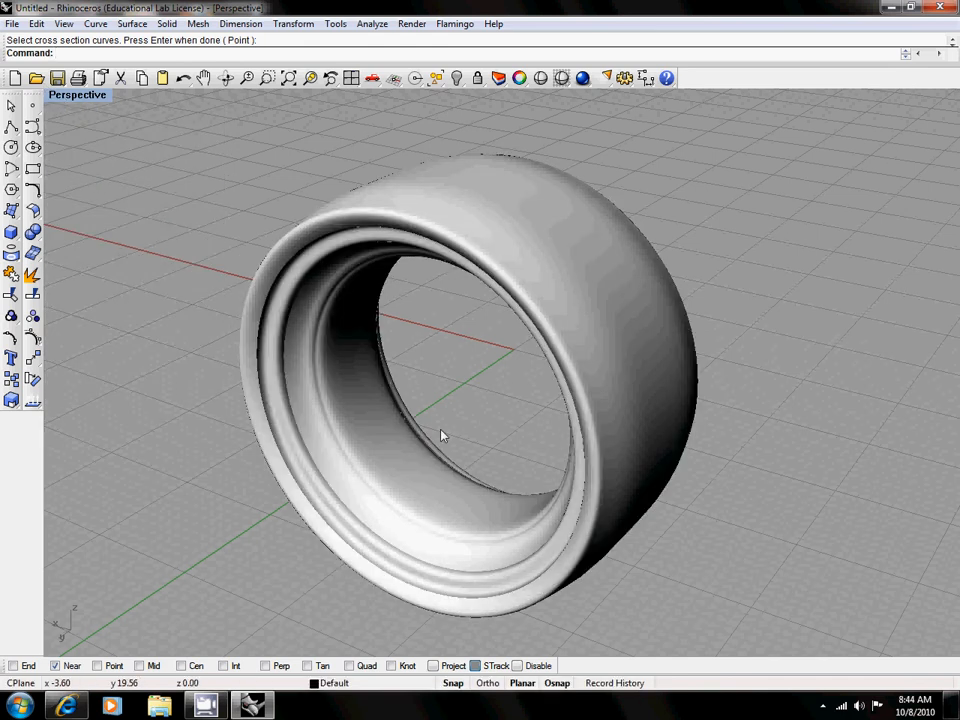
pyautogui.moveTo(443, 437); pyautogui.dragTo(437, 401, button='right')
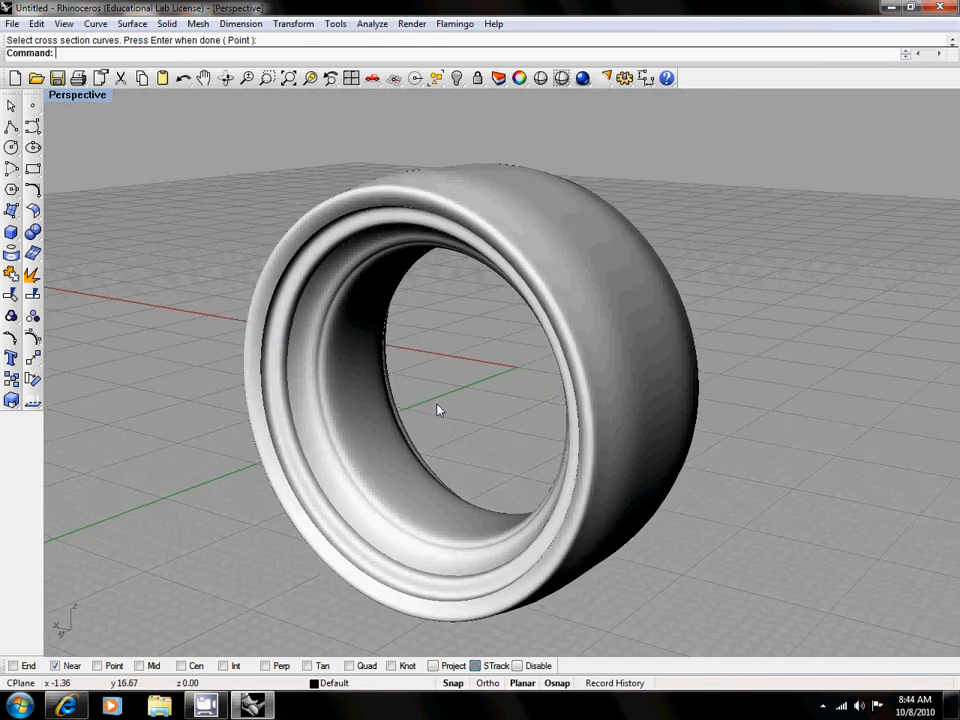
pyautogui.scroll(-4, 437, 403)
pyautogui.scroll(4, 438, 435)
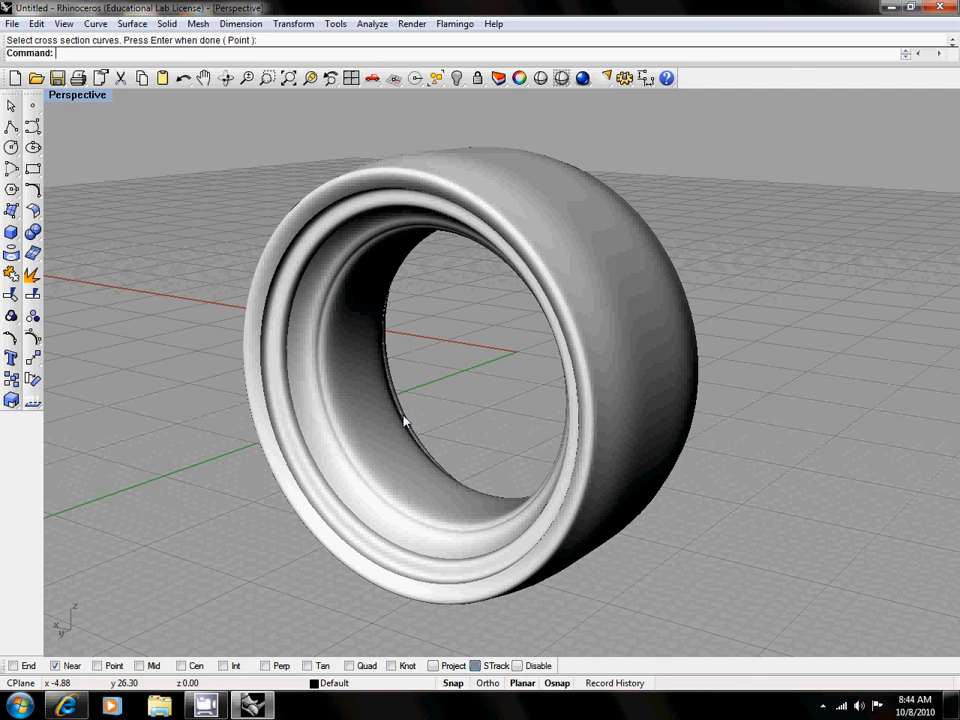
pyautogui.moveTo(559, 354); pyautogui.dragTo(381, 103, button='right')
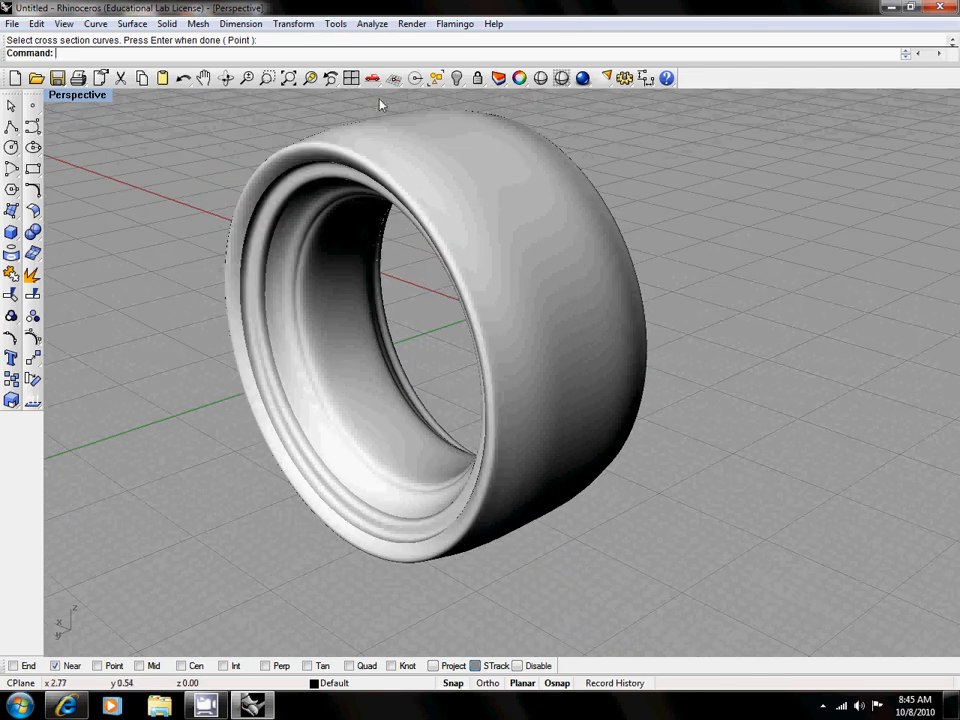
# Show the layer list and move the outer tire surface to Layer 01.
pyautogui.click(498, 77)
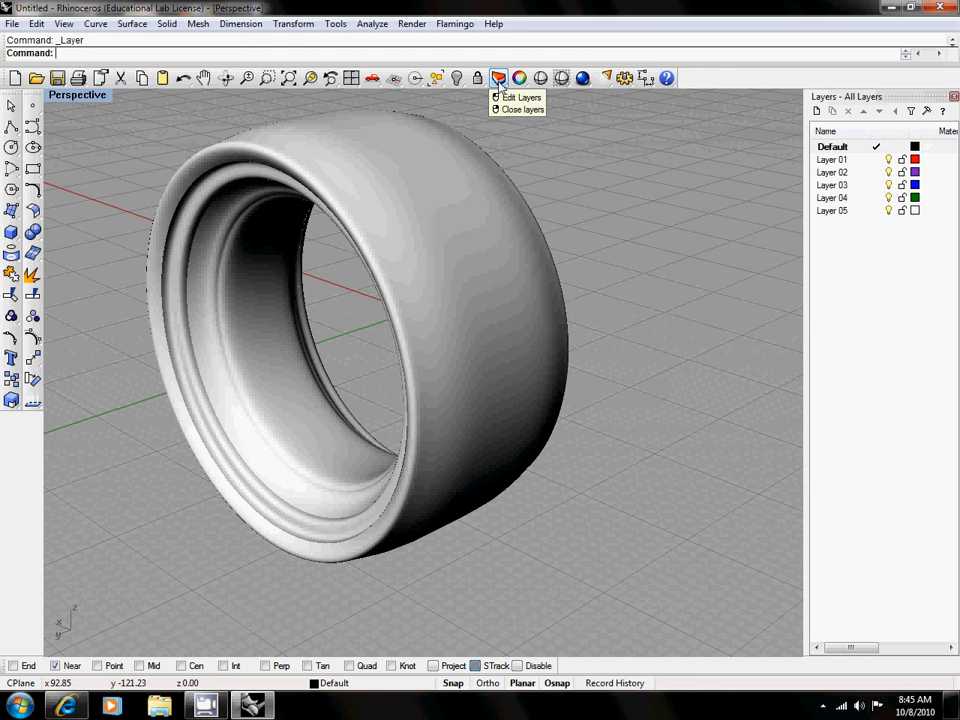
pyautogui.click(398, 180)
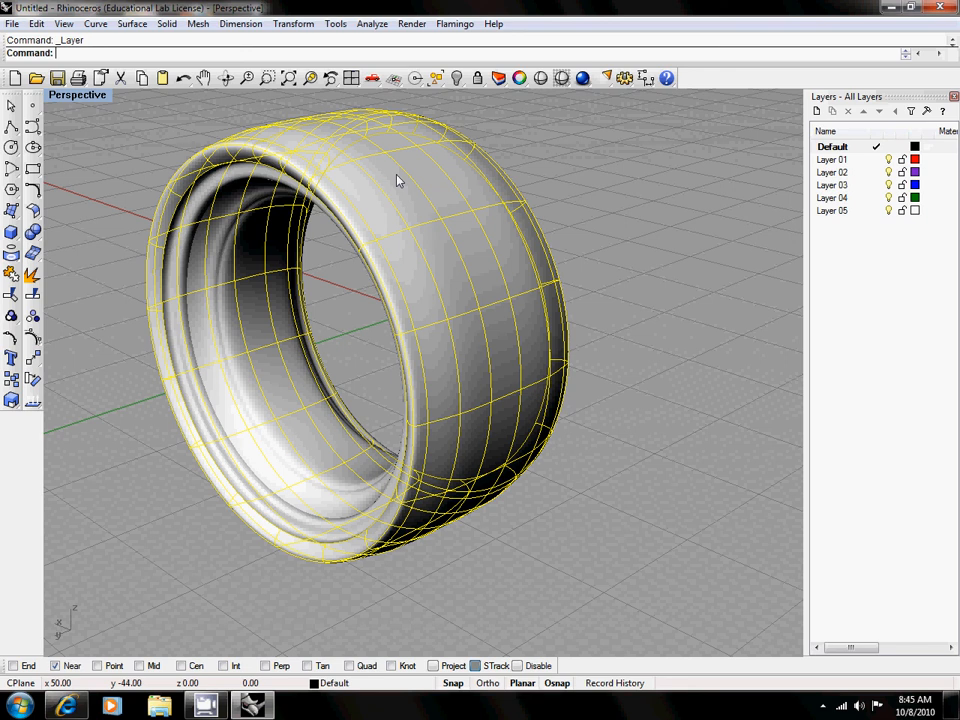
pyautogui.rightClick(839, 162)
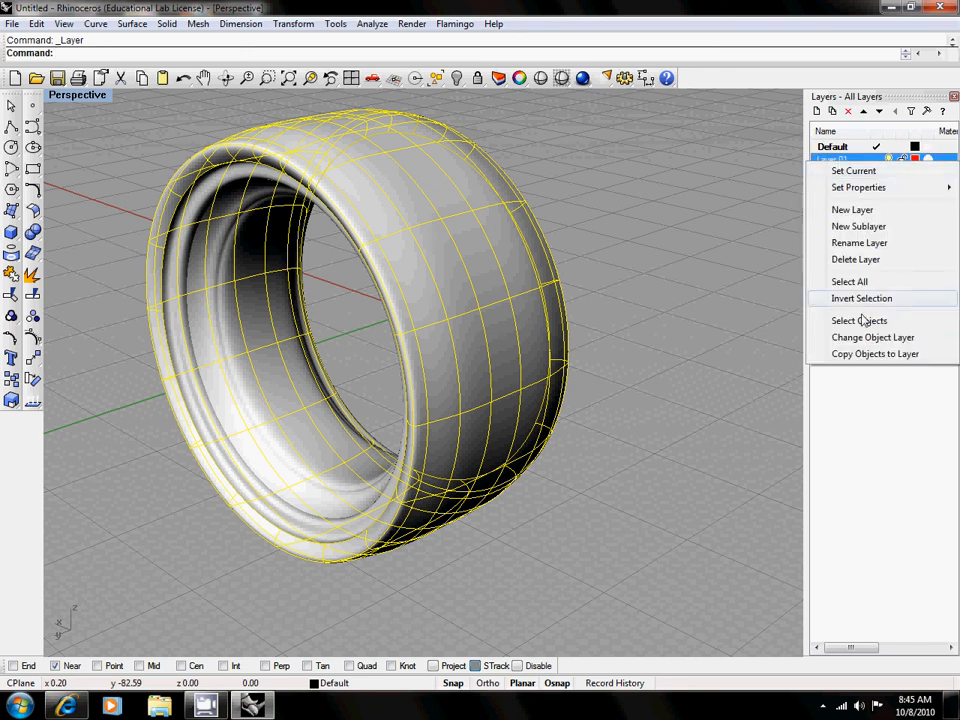
pyautogui.click(842, 337)
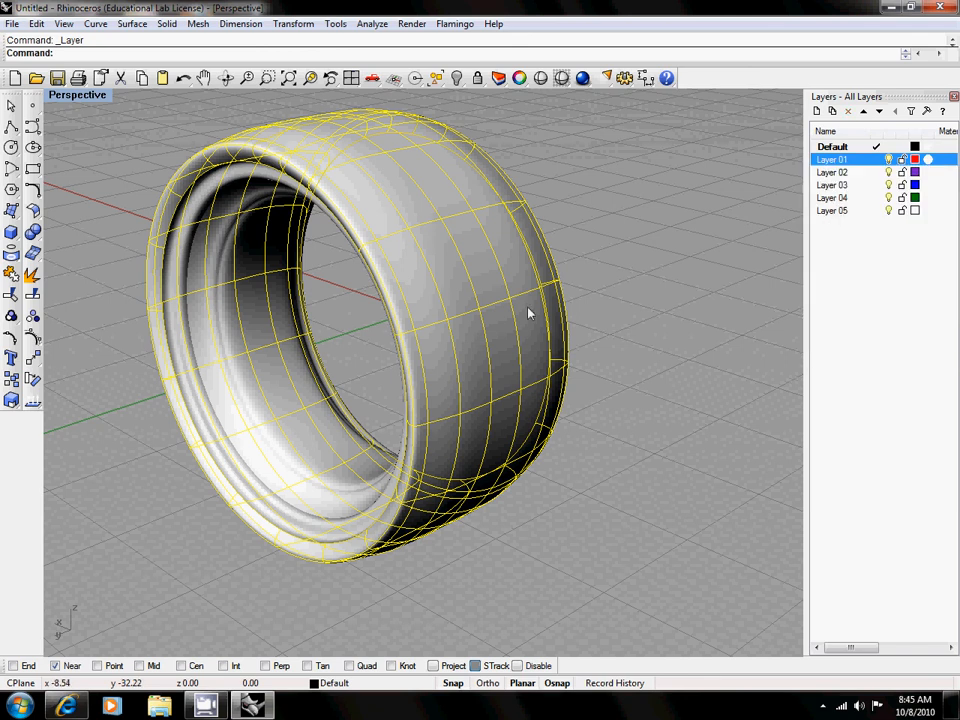
# Set the Perspective view to Ghosted display and deselect the tire surface.
pyautogui.click(55, 95)
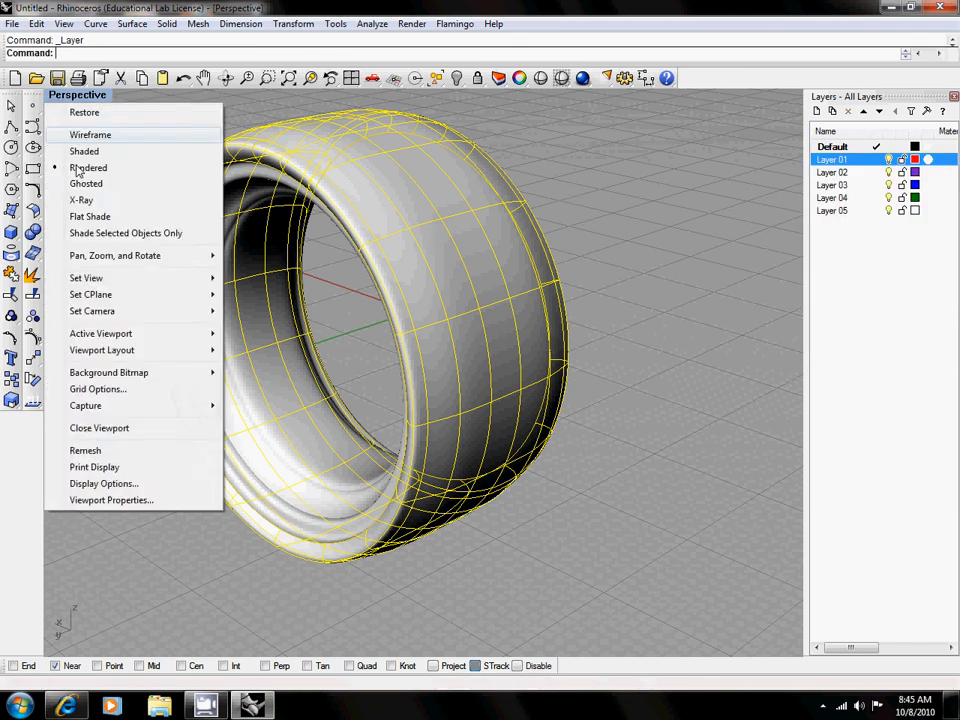
pyautogui.click(111, 185)
pyautogui.moveTo(531, 311); pyautogui.dragTo(549, 300, button='right')
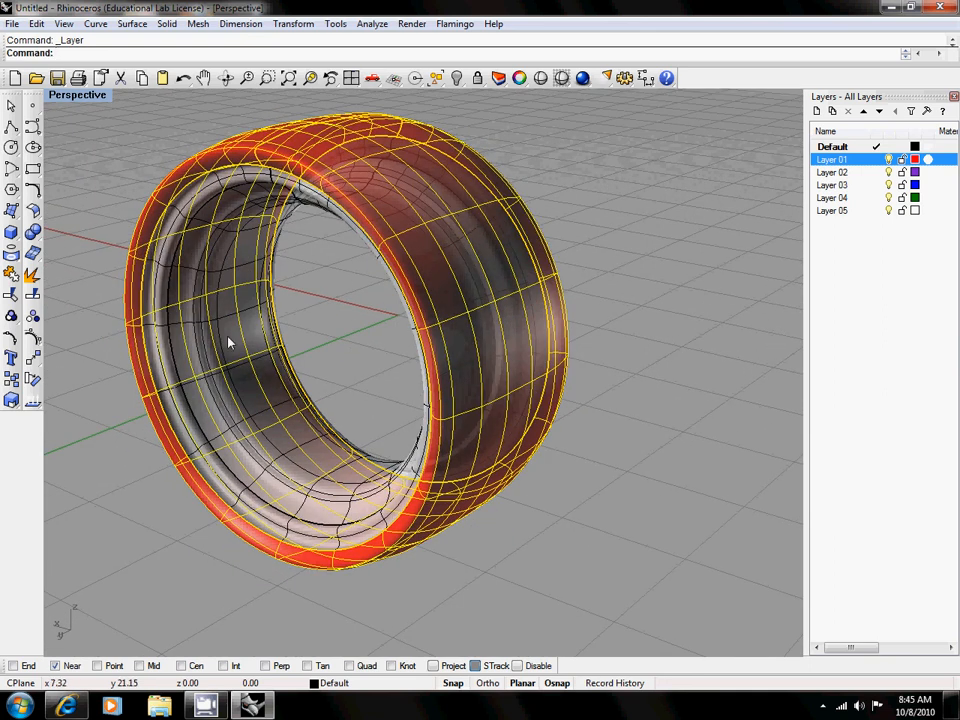
pyautogui.press('Escape')
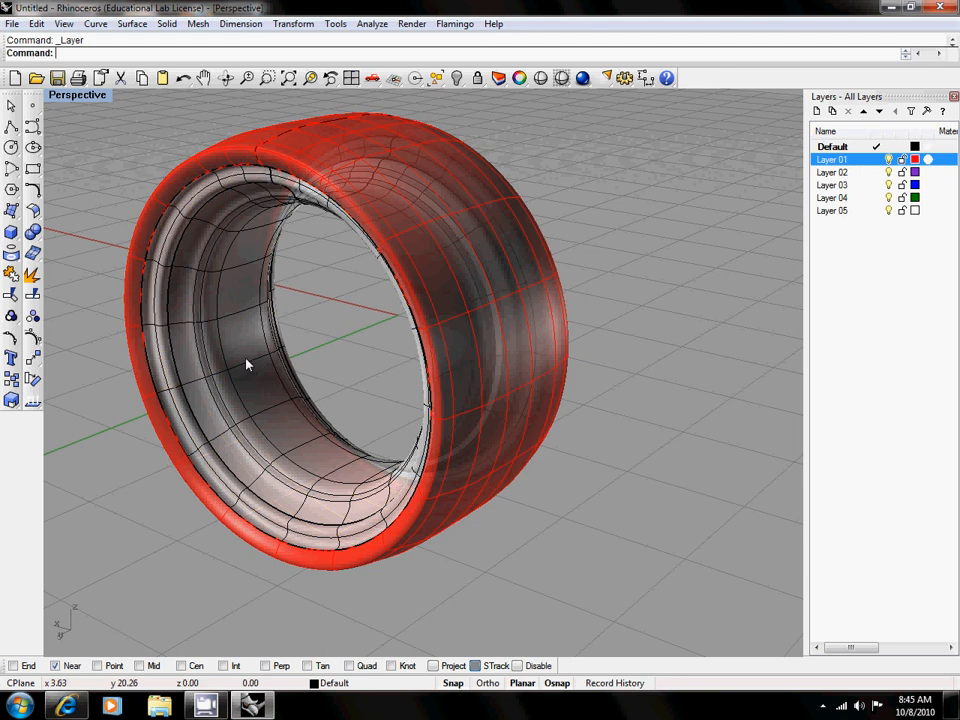
# Move the inner rim surface to Layer 02.
pyautogui.click(246, 364)
pyautogui.press('Escape')
pyautogui.click(233, 430)
pyautogui.moveTo(306, 427); pyautogui.dragTo(364, 399, button='right')
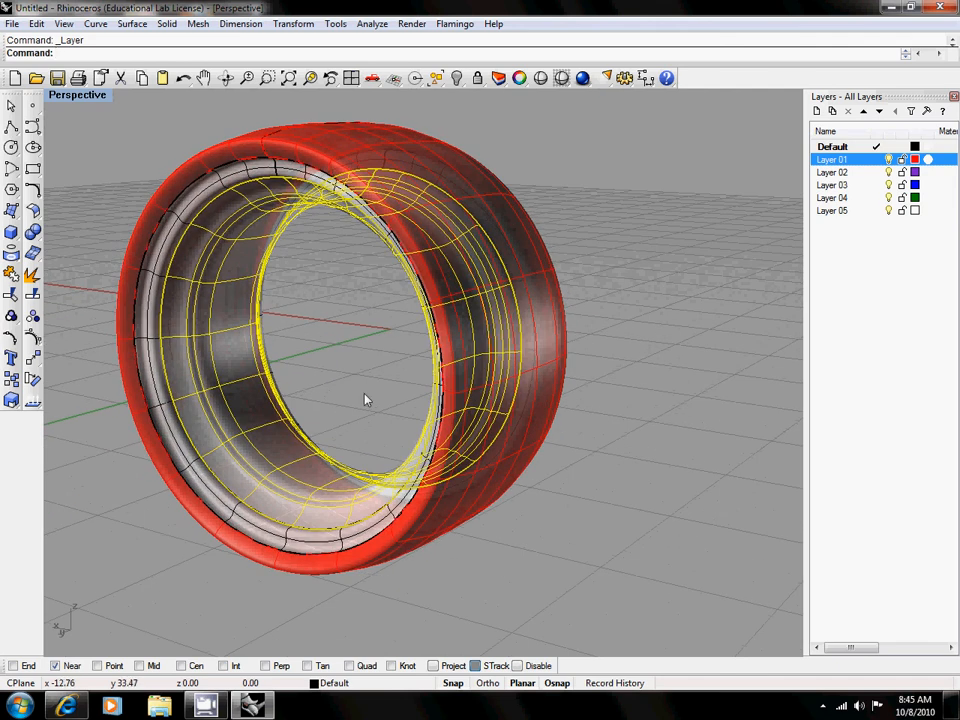
pyautogui.rightClick(833, 173)
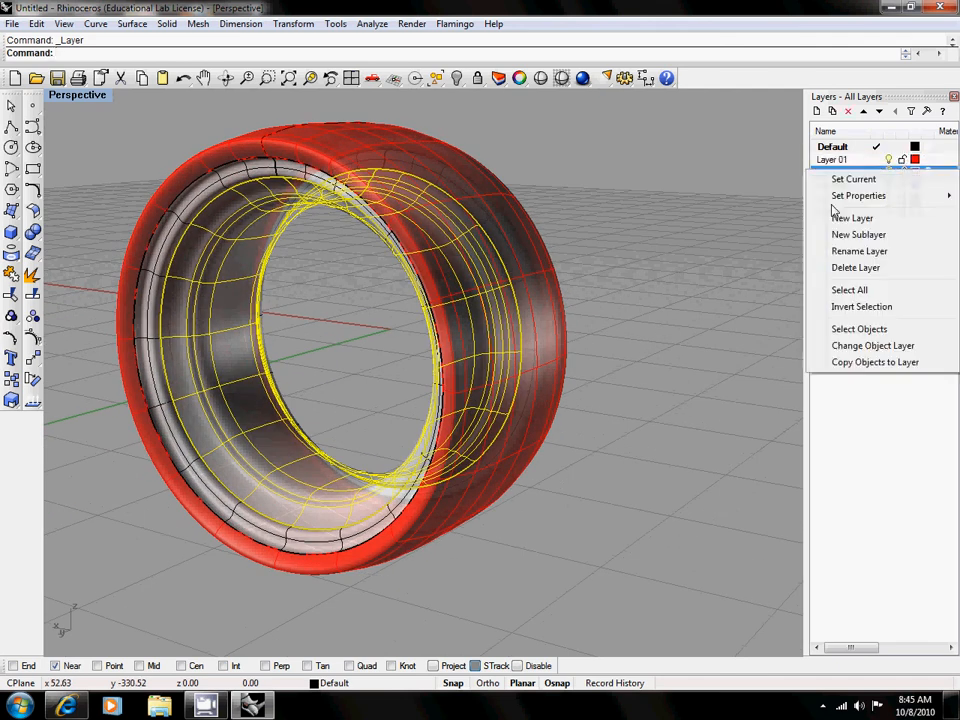
pyautogui.click(853, 358)
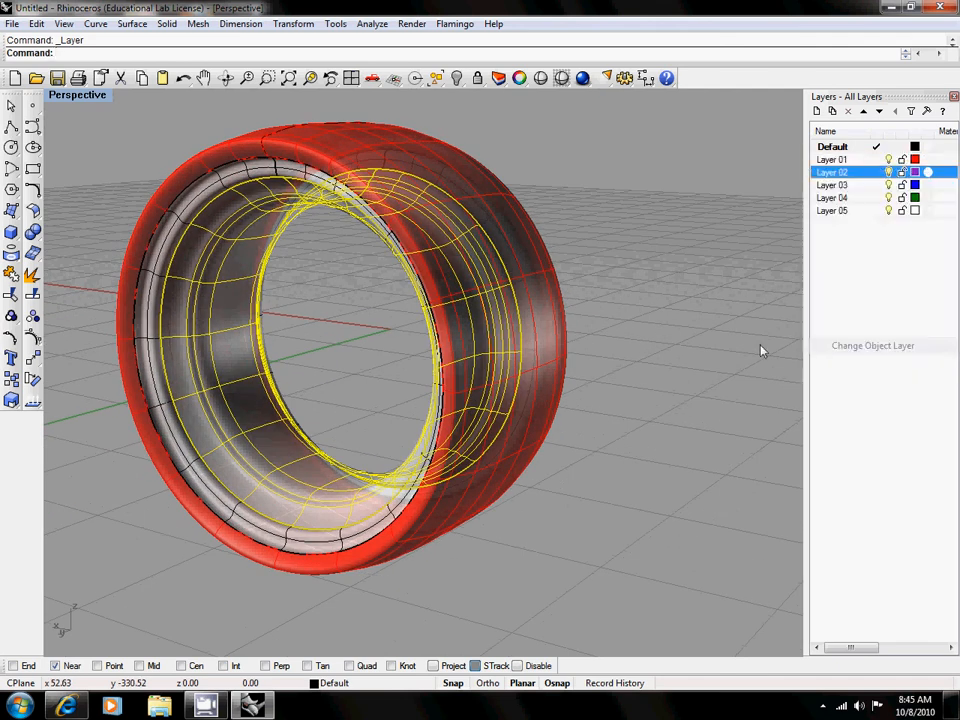
# Move the front ring surface between the rim and the tire to Layer 03 and clear the selection.
pyautogui.click(155, 391)
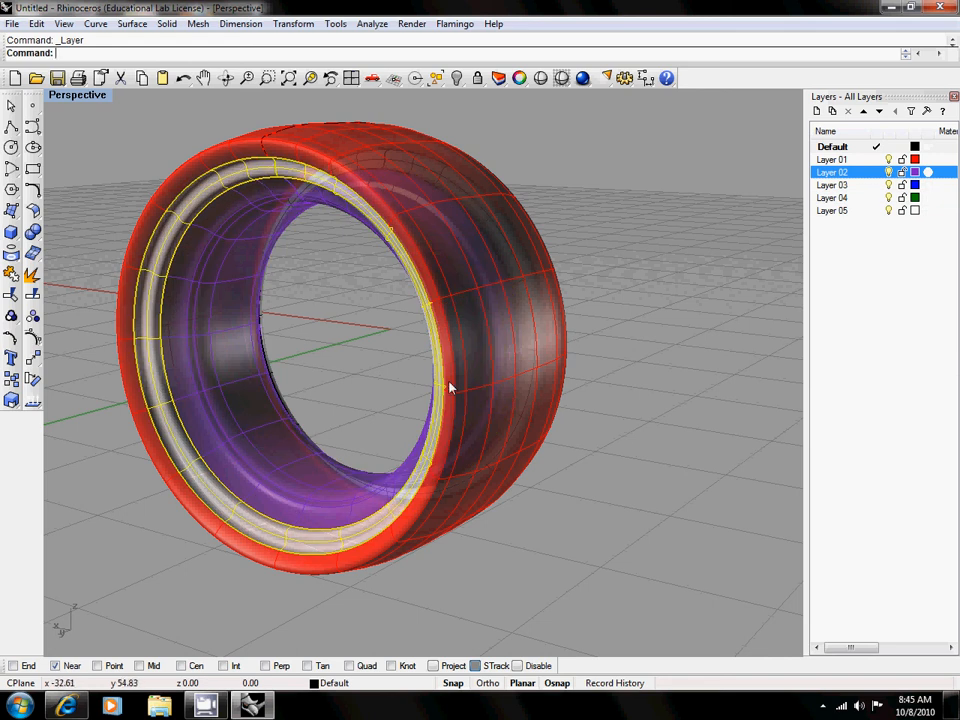
pyautogui.rightClick(834, 187)
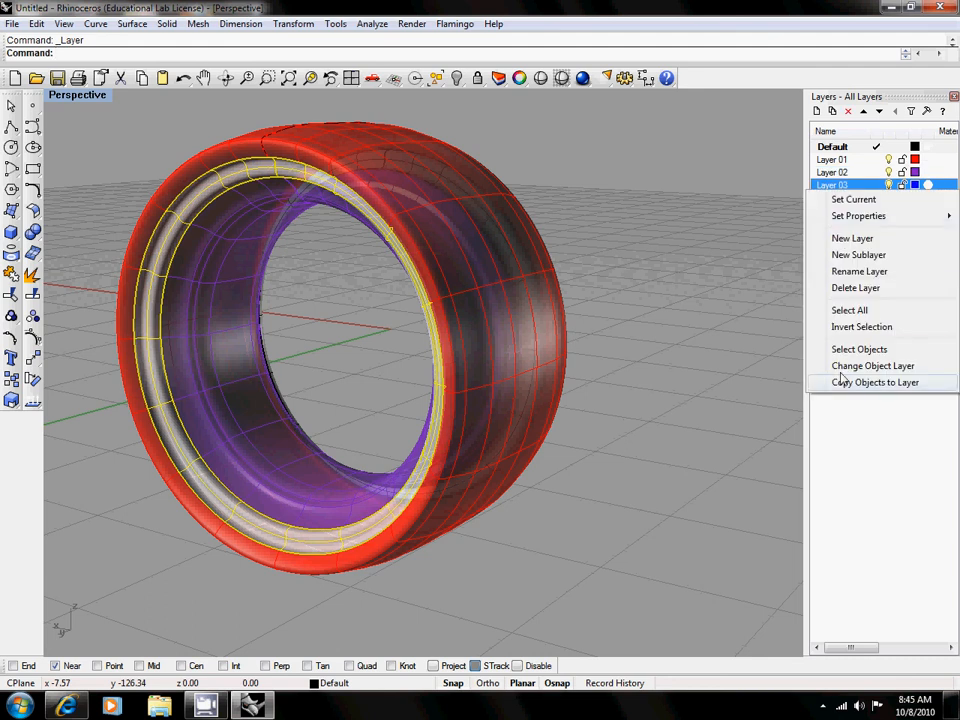
pyautogui.click(872, 366)
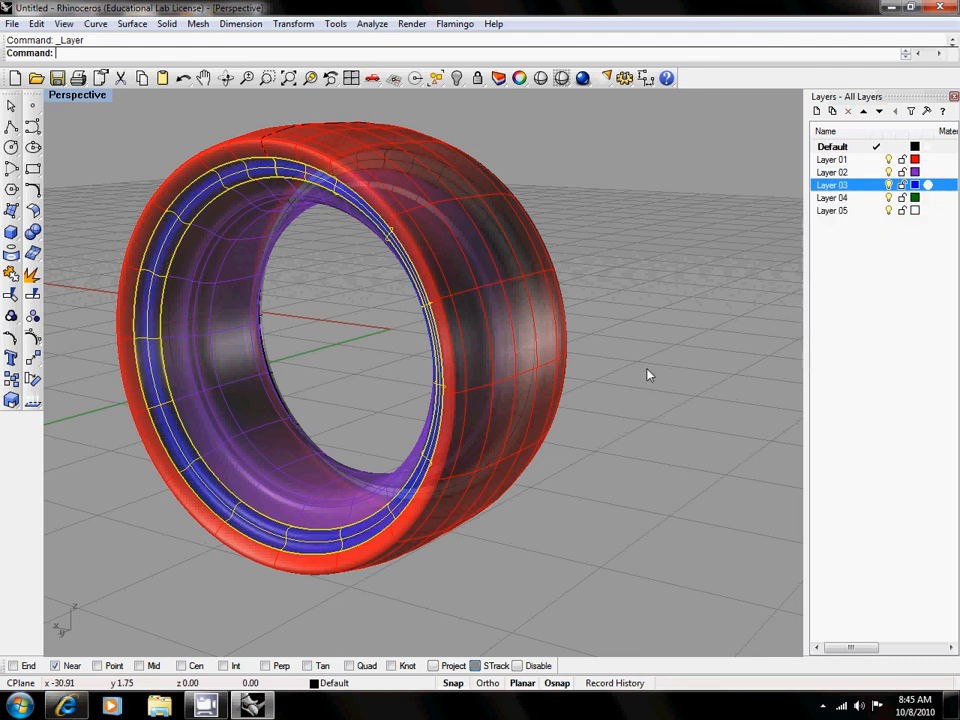
pyautogui.press('Escape')
# Examine the layer-coloured wheel from the front and from an angle, checking the tire, ring and rim surfaces.
pyautogui.scroll(-2, 366, 579)
pyautogui.scroll(3, 291, 381)
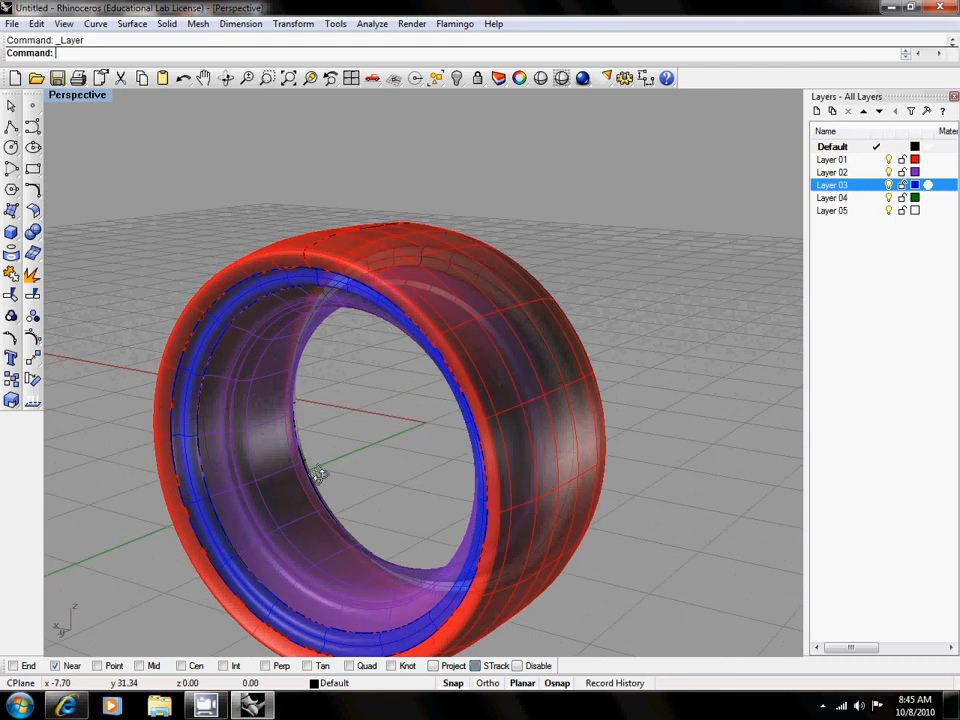
pyautogui.moveTo(318, 474); pyautogui.dragTo(403, 355, button='right')
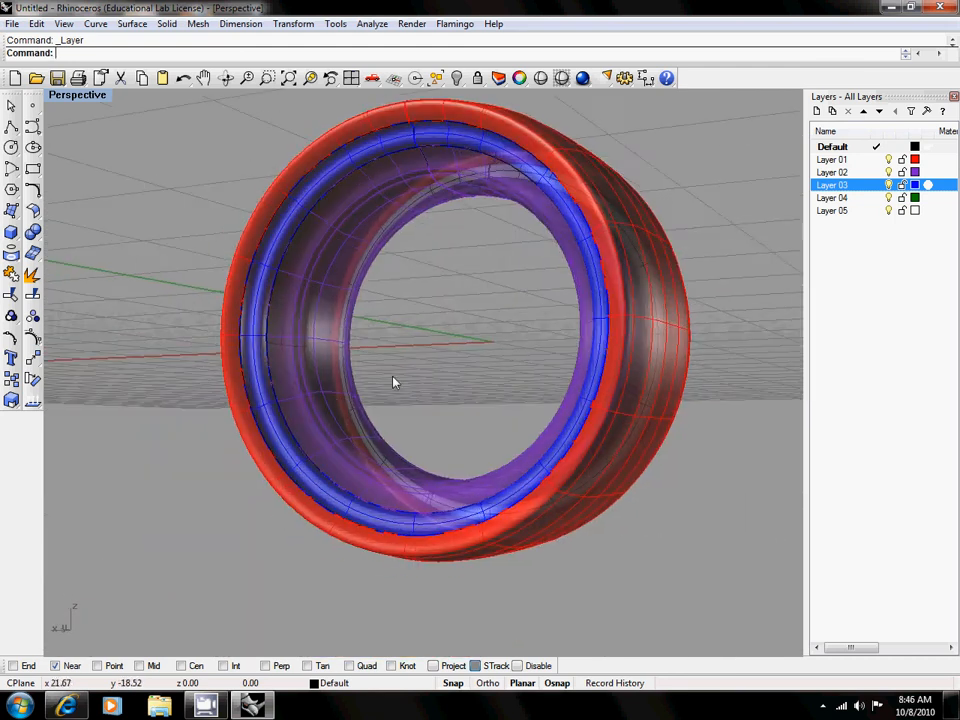
pyautogui.moveTo(369, 420); pyautogui.dragTo(405, 429, button='right')
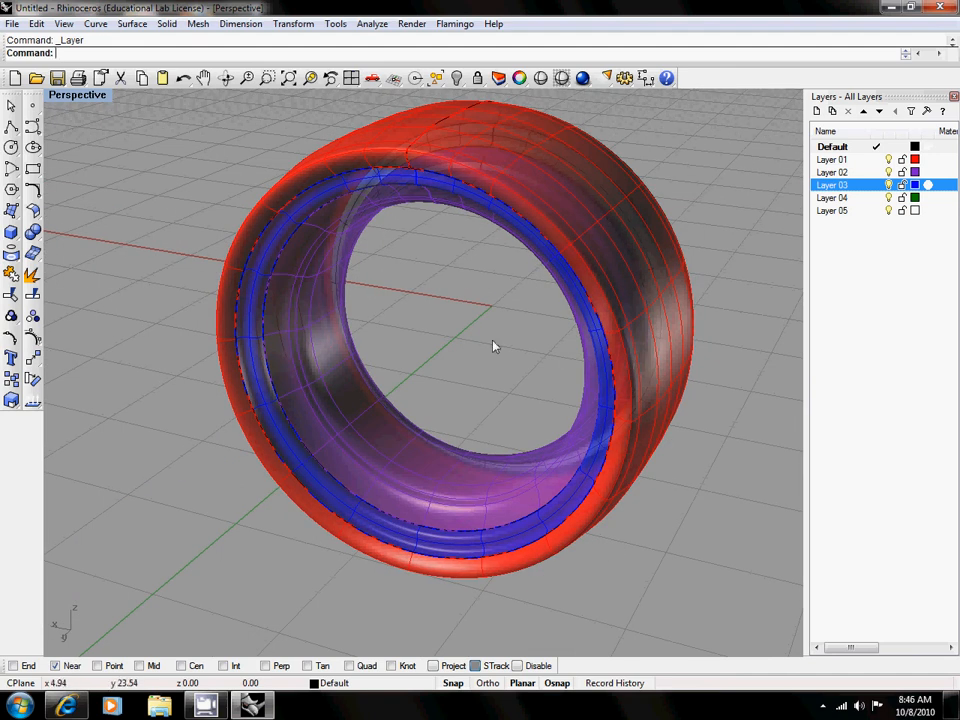
pyautogui.scroll(-2, 506, 345)
pyautogui.moveTo(424, 366); pyautogui.dragTo(424, 363, button='right')
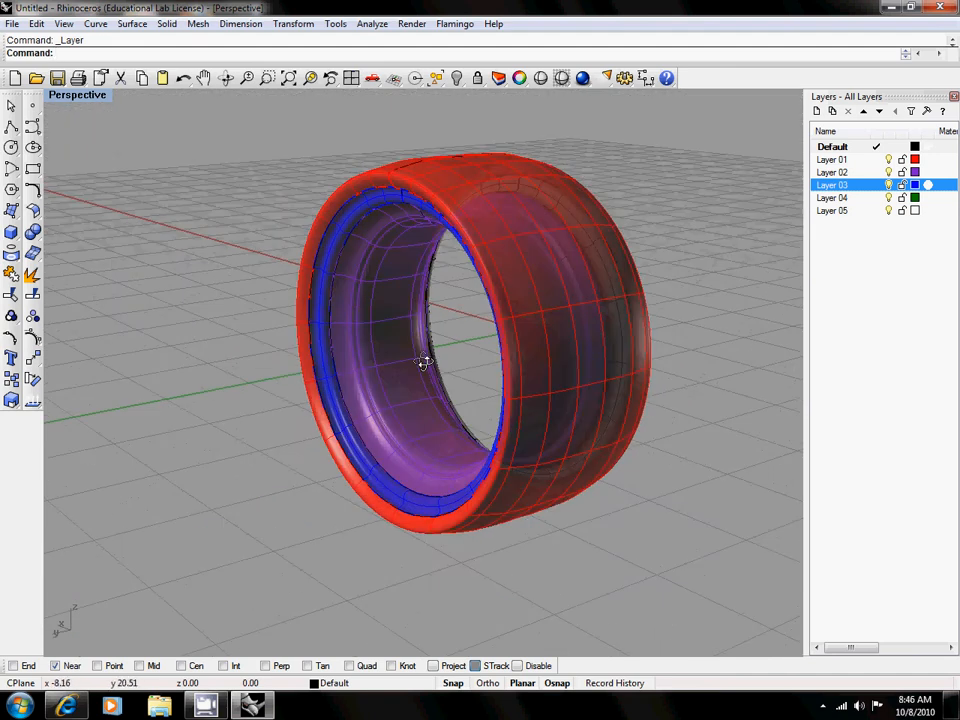
pyautogui.scroll(3, 463, 355)
pyautogui.scroll(-4, 483, 372)
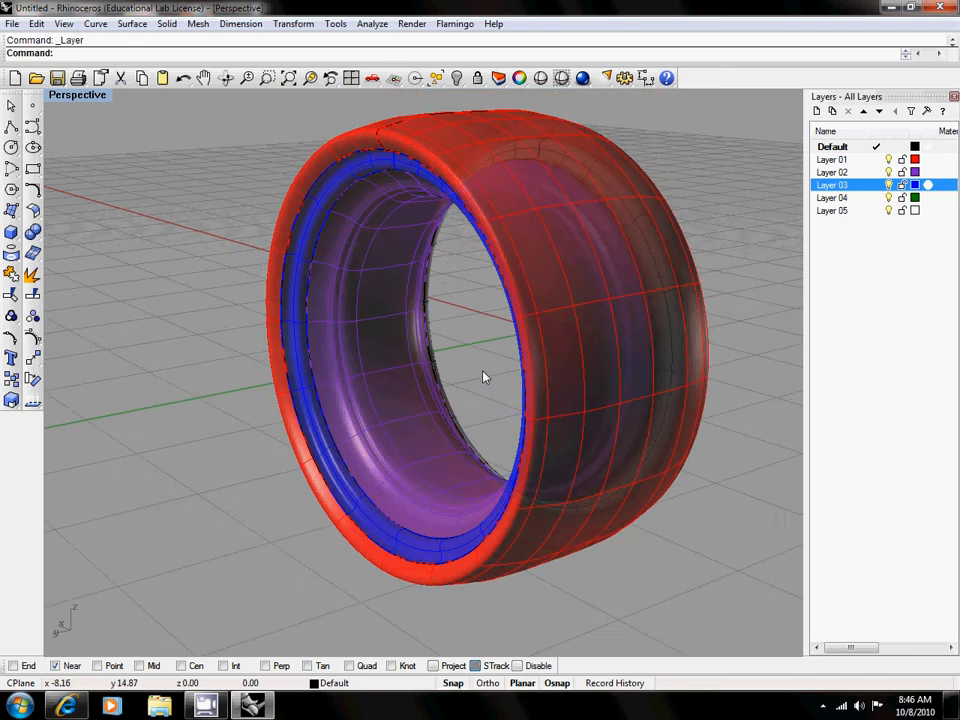
pyautogui.moveTo(506, 371); pyautogui.dragTo(491, 389, button='right')
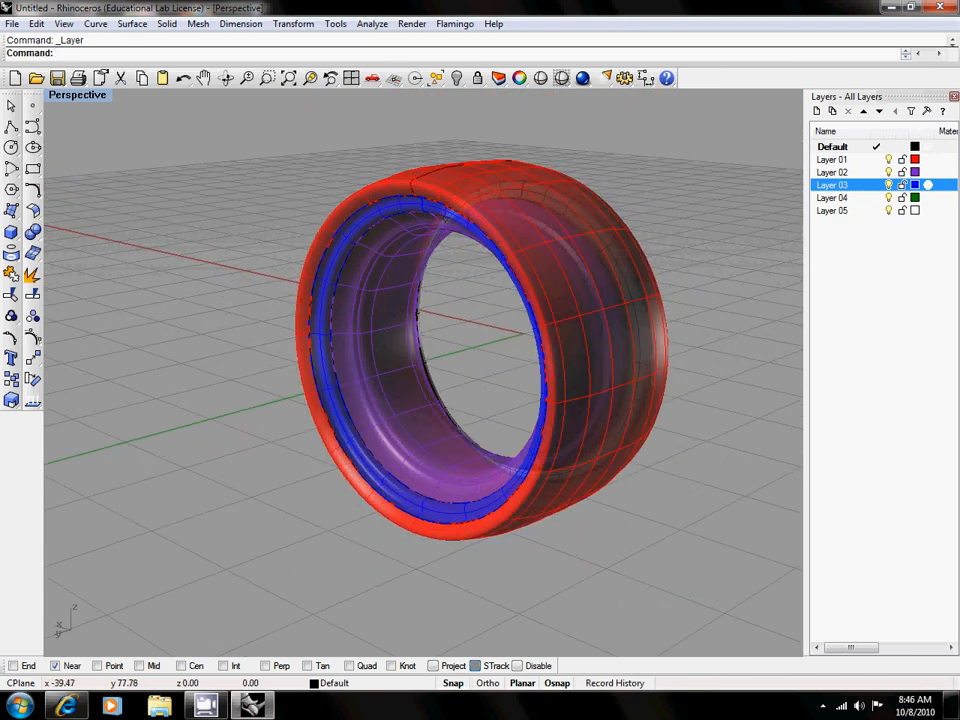
pyautogui.click(822, 705)
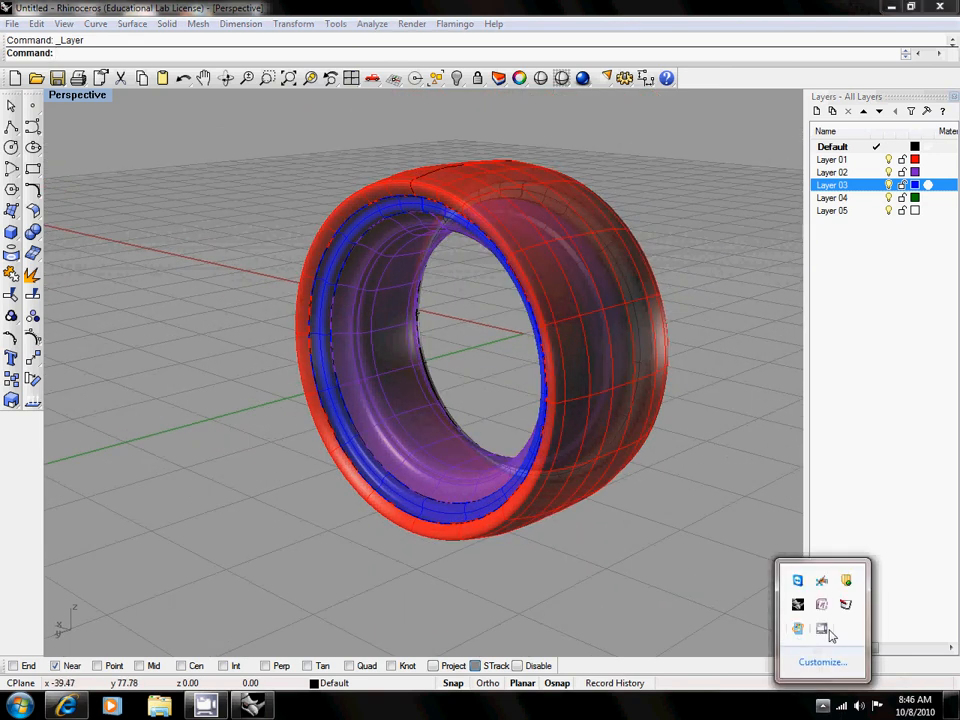
pyautogui.rightClick(823, 630)
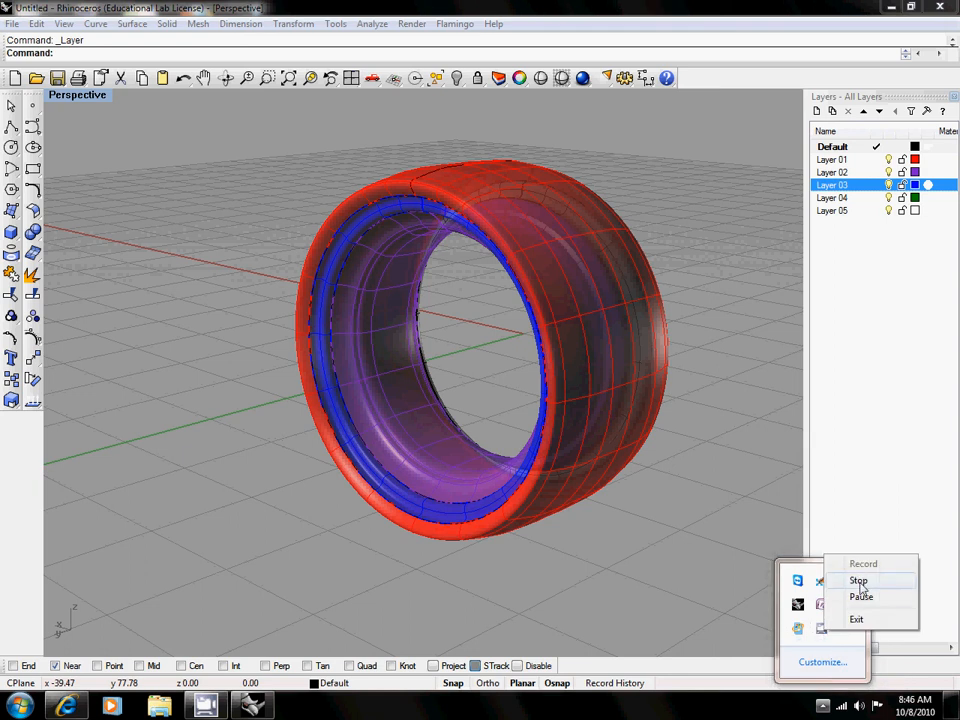